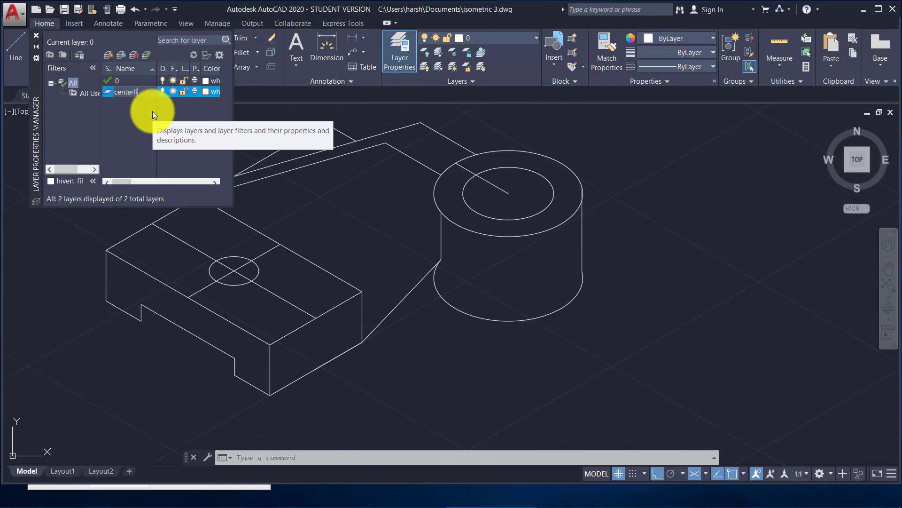
Name the new layer centerline and set its color to yellow.
key(Return)
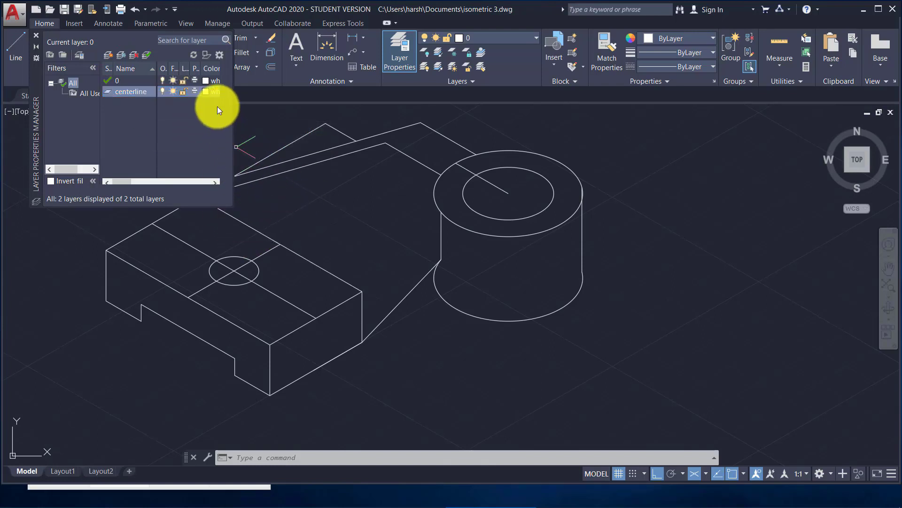
click(216, 181)
click(171, 92)
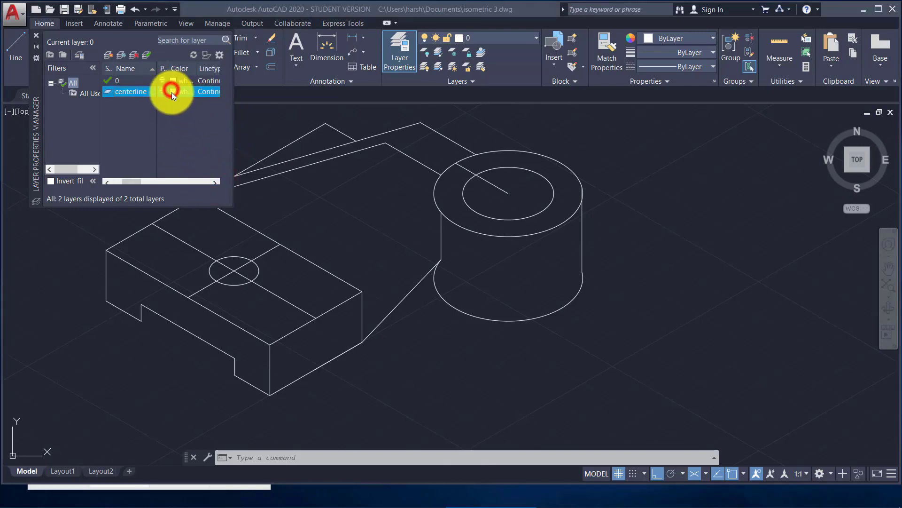
click(363, 274)
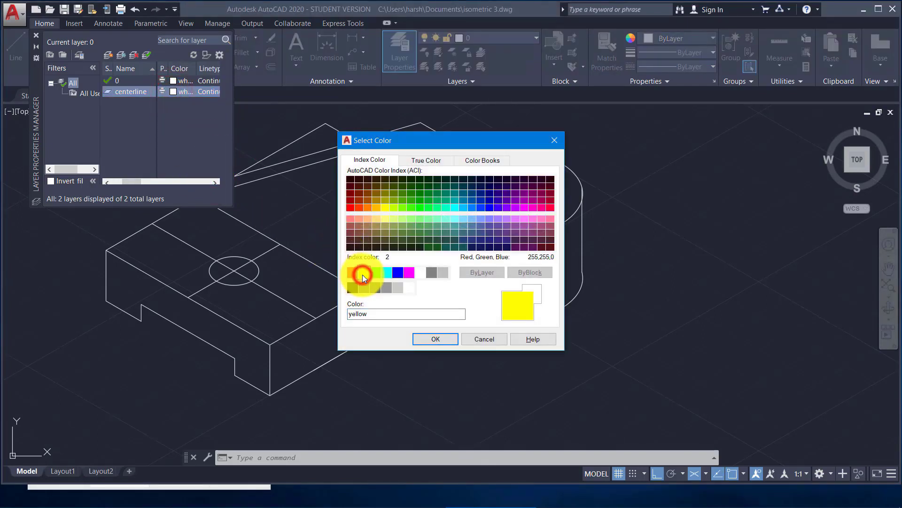
click(431, 340)
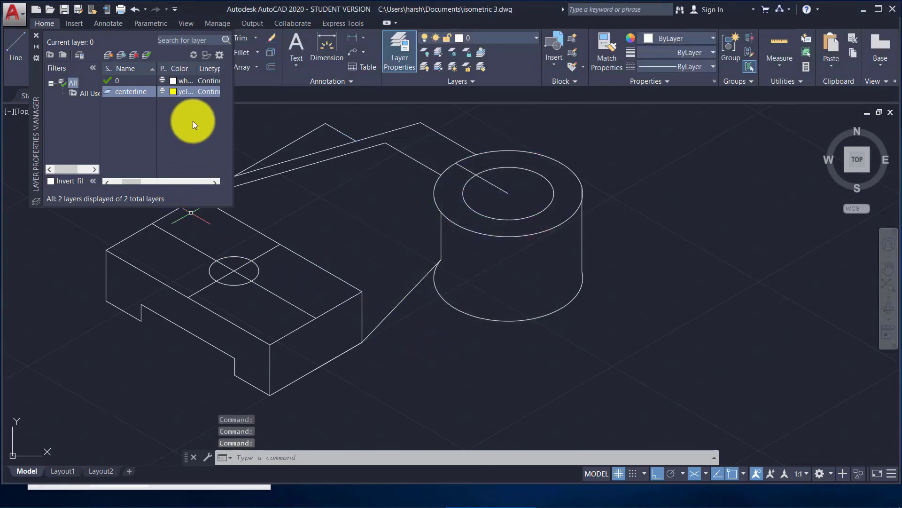
Load the CENTER linetype from acadiso.lin and assign it to the centerline layer.
click(216, 181)
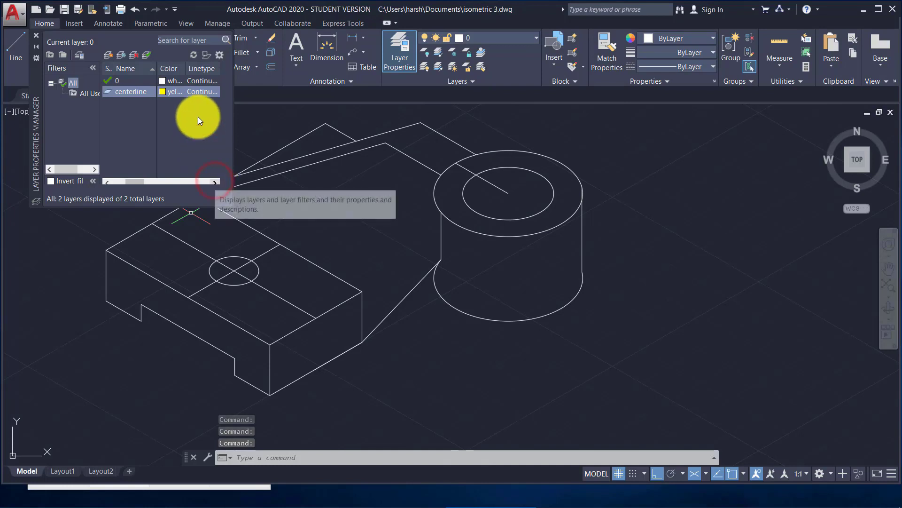
click(201, 91)
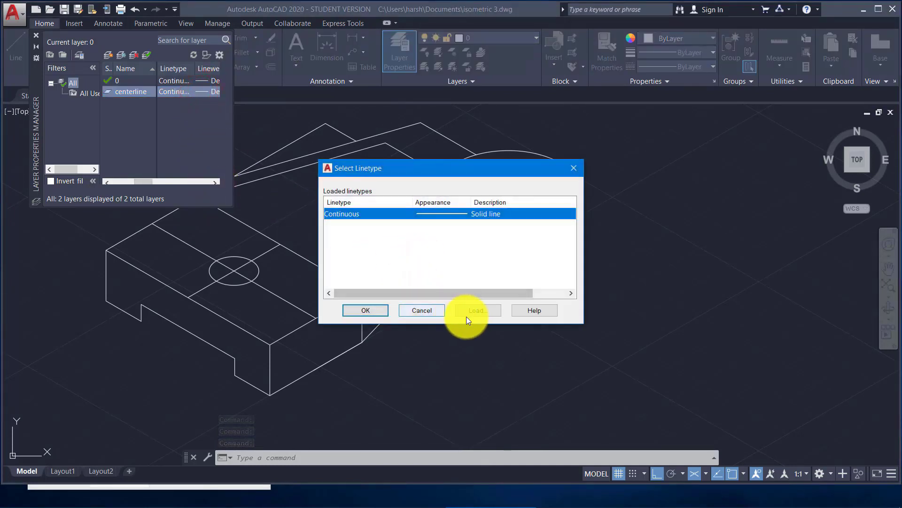
click(478, 311)
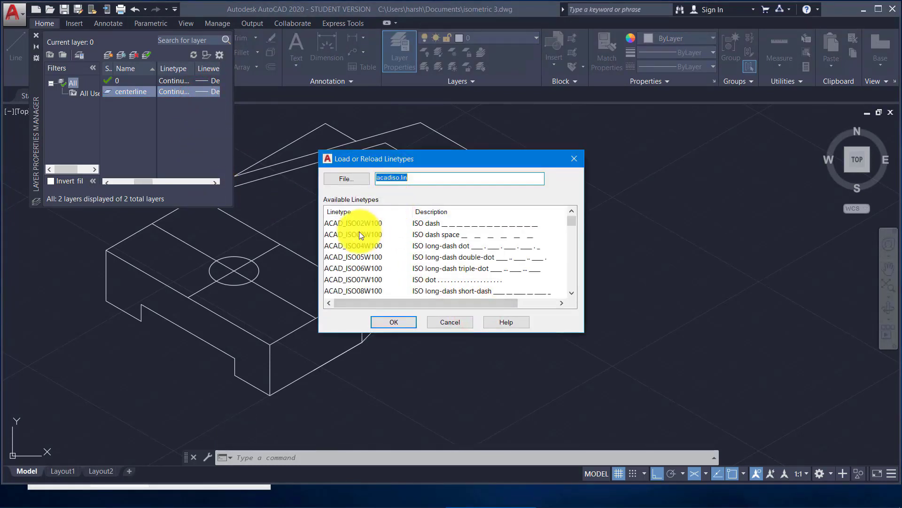
click(354, 221)
key(c)
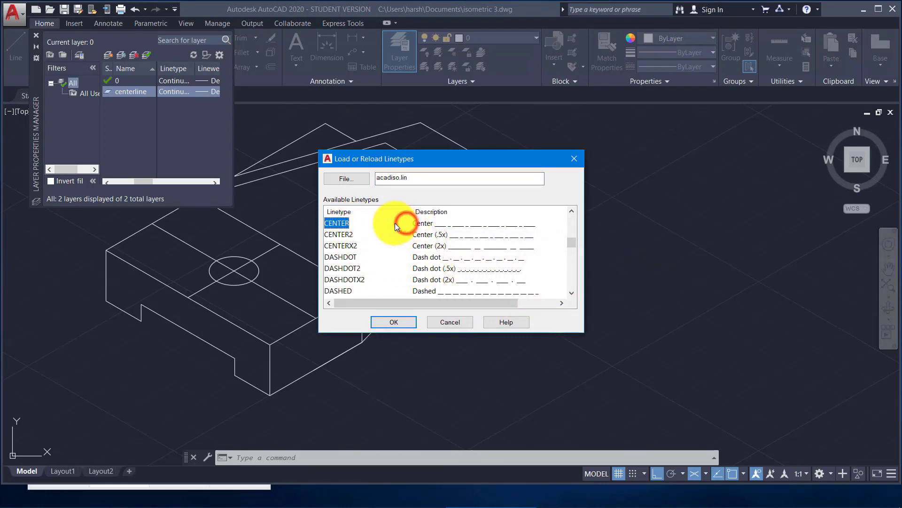
click(342, 223)
click(405, 321)
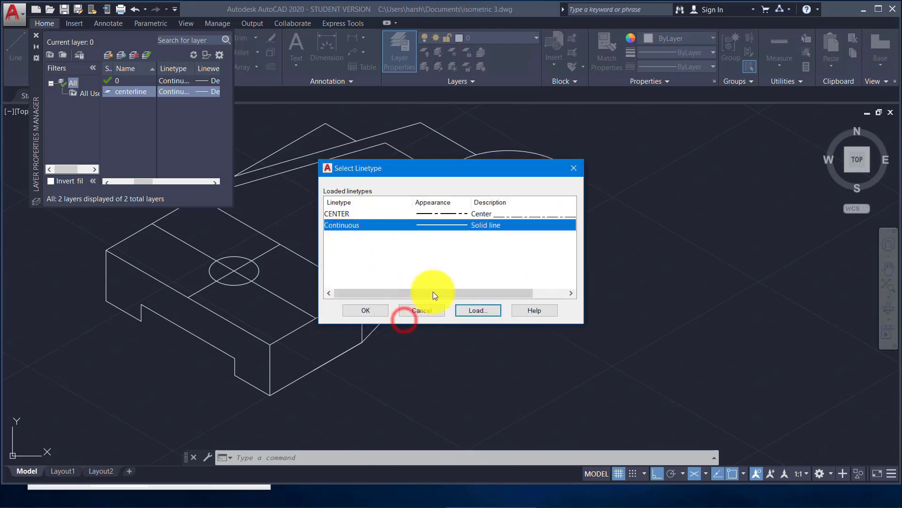
click(421, 212)
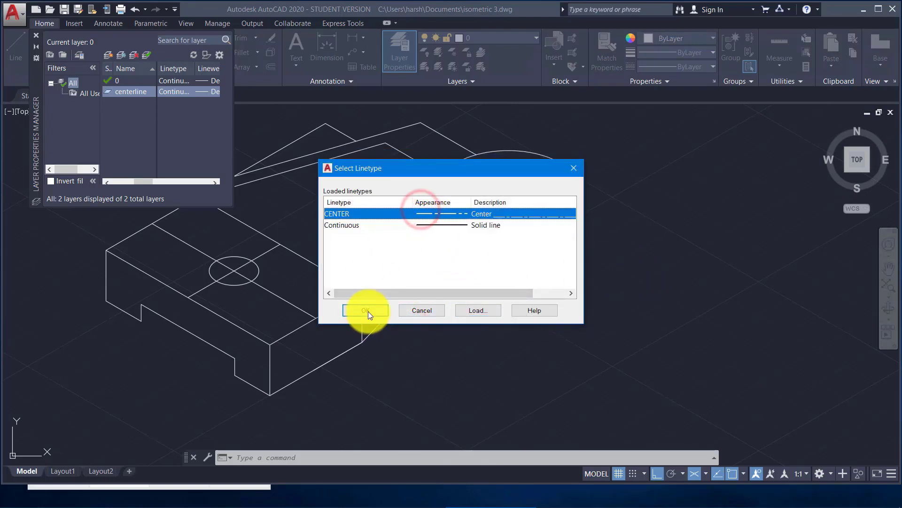
click(366, 311)
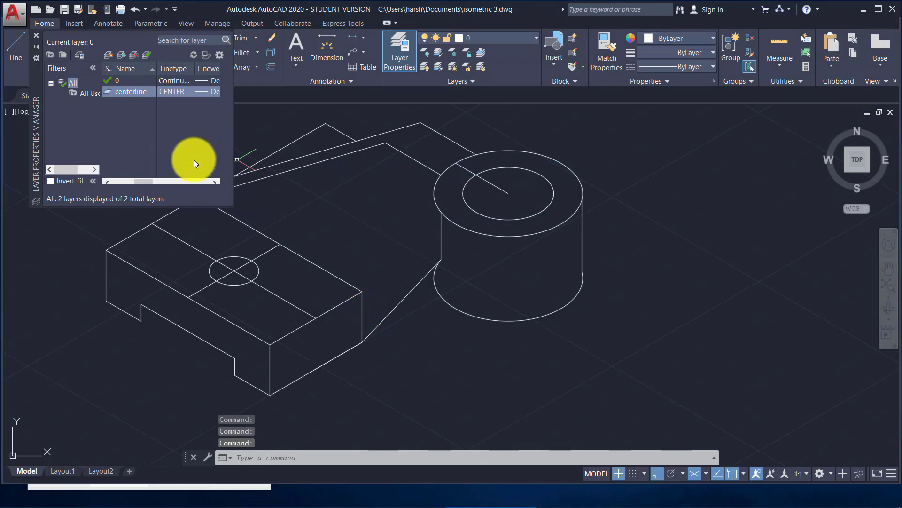
Close the layer manager and make centerline the current layer.
click(36, 35)
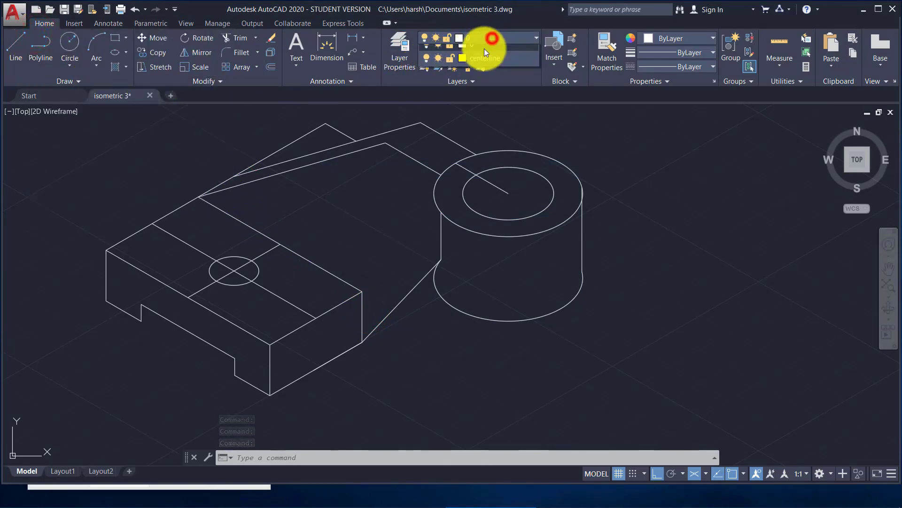
click(484, 66)
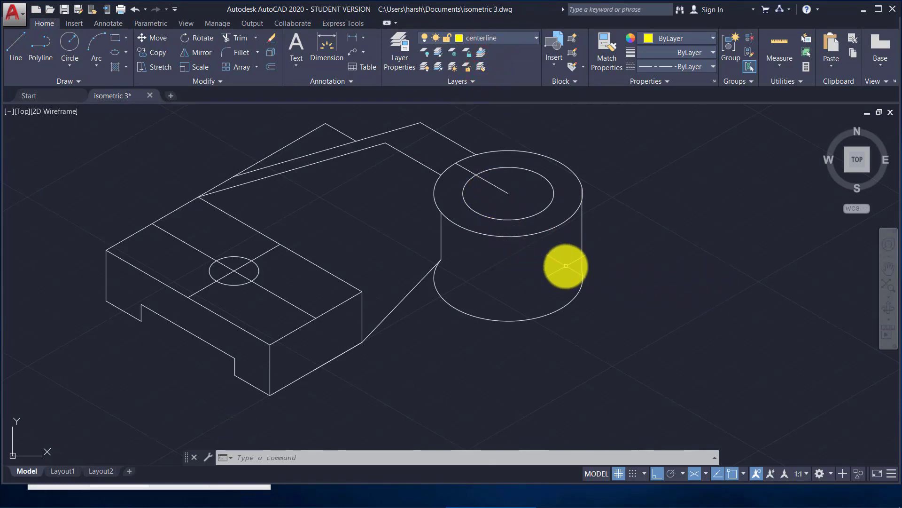
click(602, 253)
key(Escape)
Draw two connected lines along the isometric axes in the empty area beside the cylinder, the second about 31 units long.
click(16, 47)
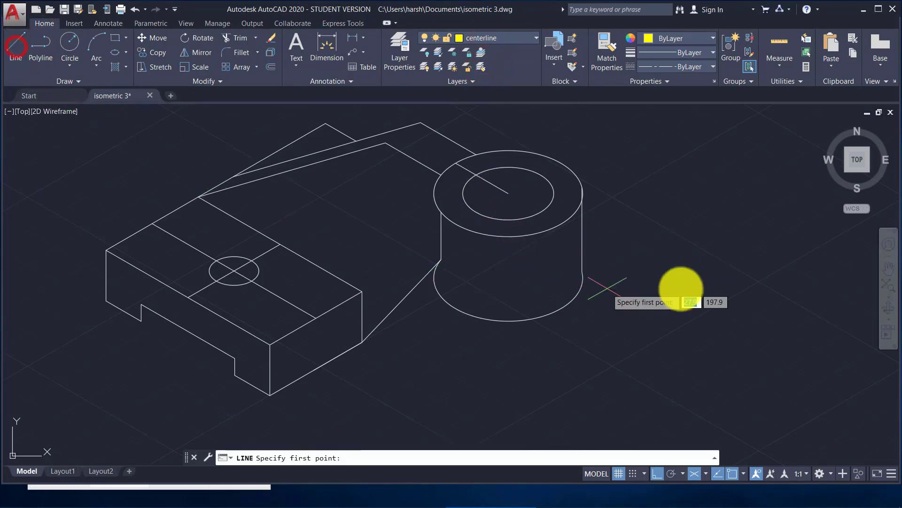
click(666, 265)
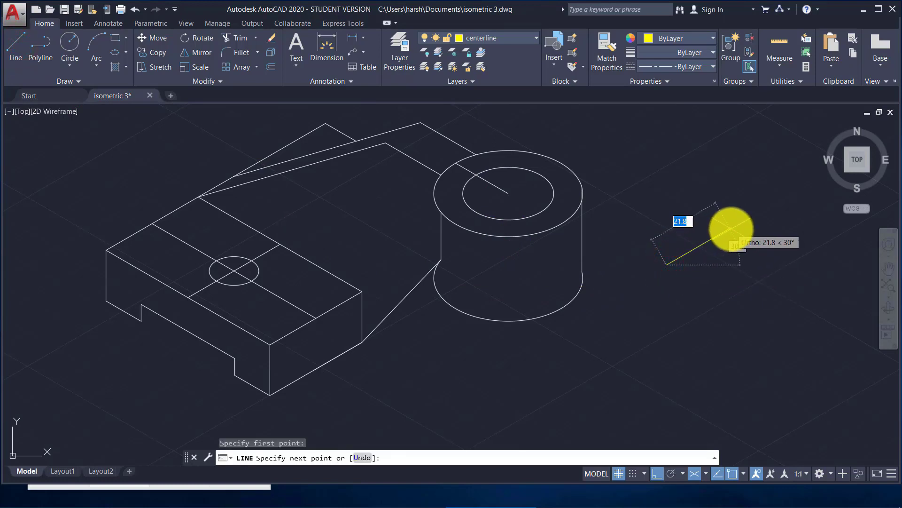
click(766, 209)
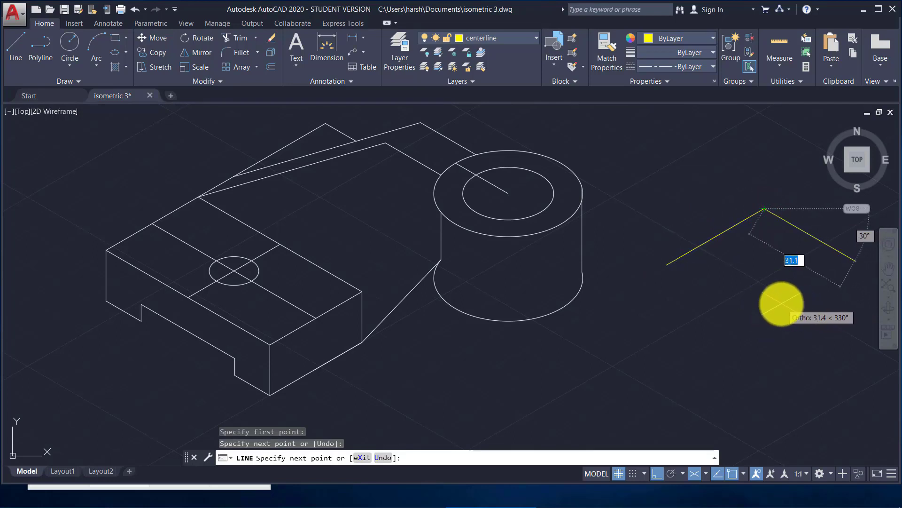
click(781, 303)
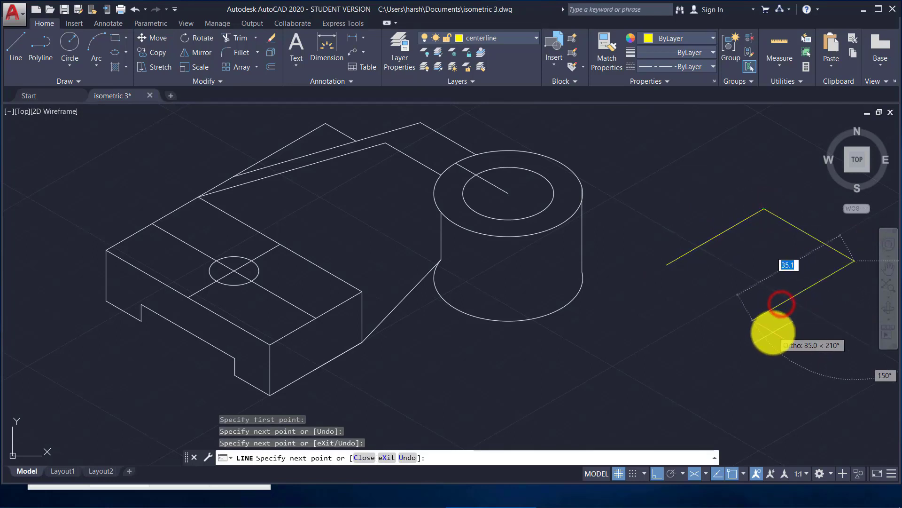
key(Return)
key(Escape)
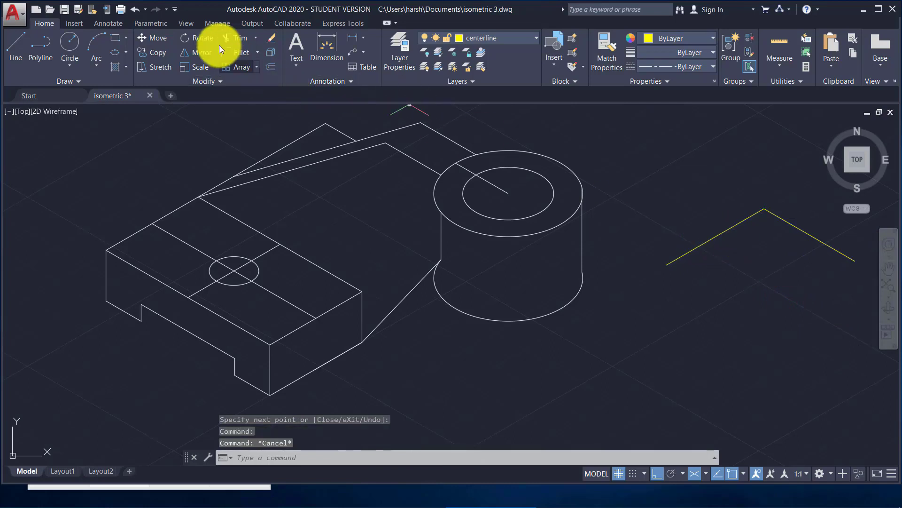
Constrain the two yellow lines to equal length and hide their constraint markers.
click(156, 23)
click(89, 67)
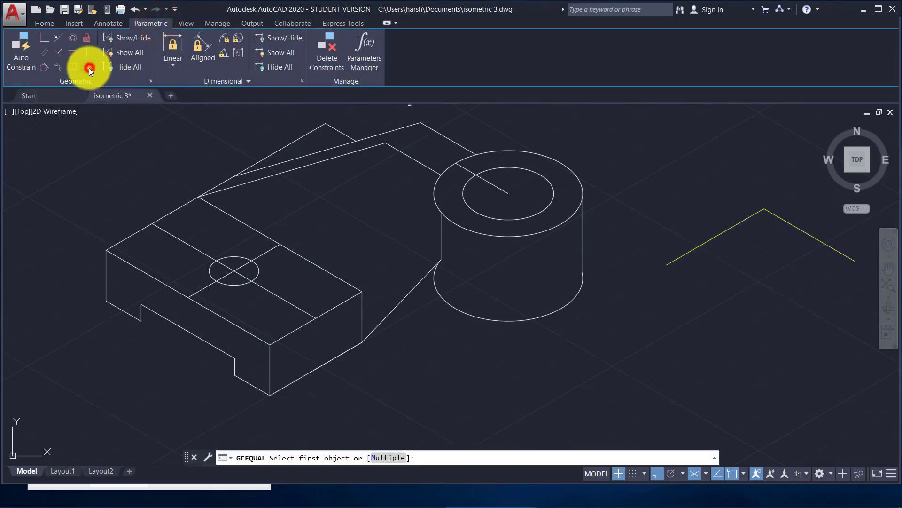
click(702, 243)
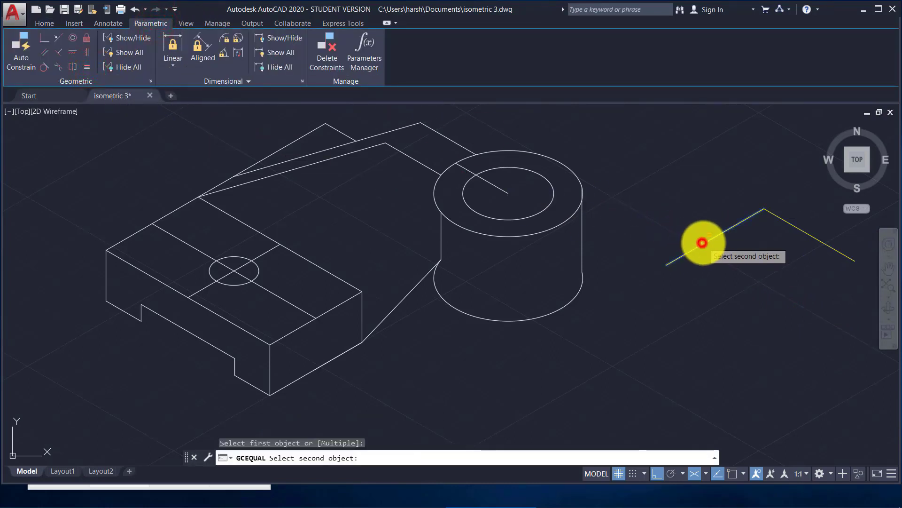
click(794, 226)
key(Return)
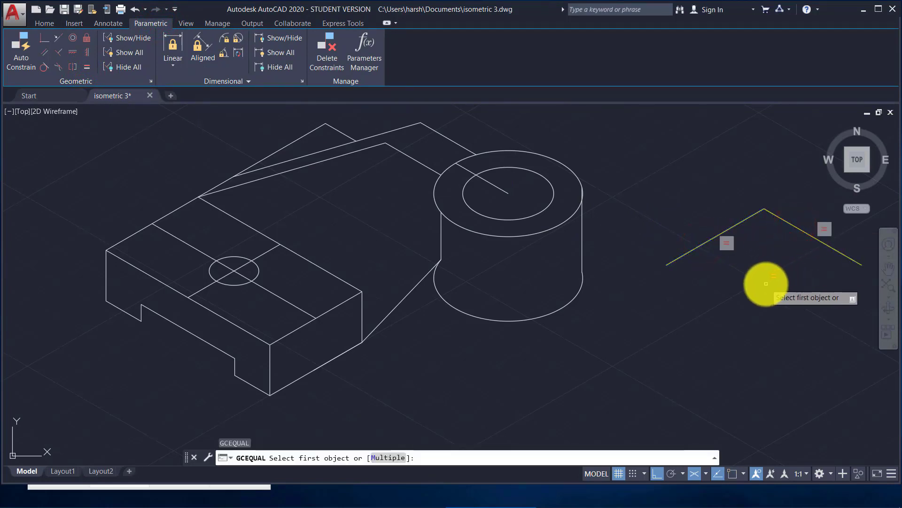
key(Return)
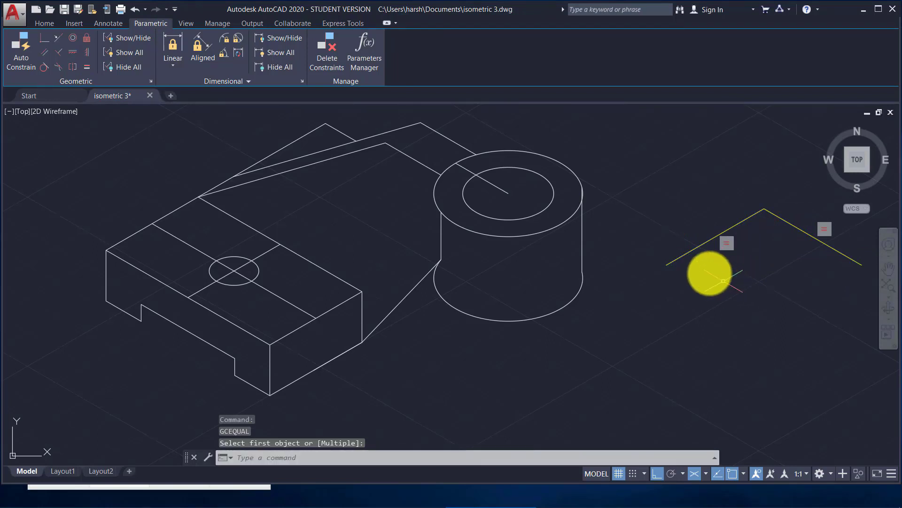
click(737, 240)
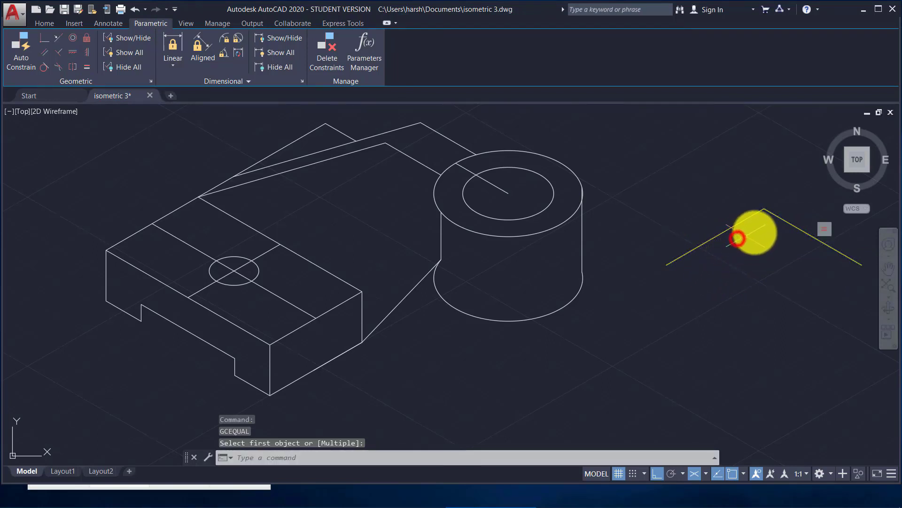
click(830, 238)
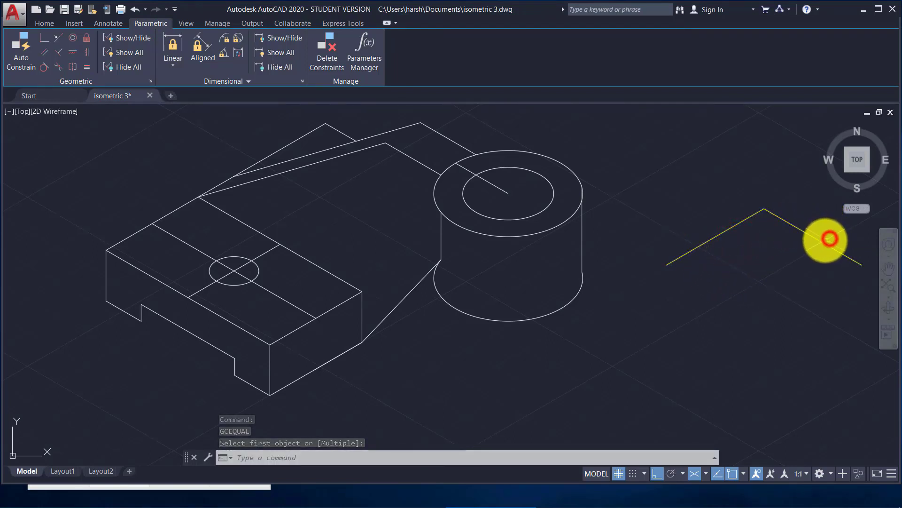
Move the second yellow line by its midpoint onto the midpoint of the first, with Ortho off, to form a cross.
click(779, 215)
text(mo)
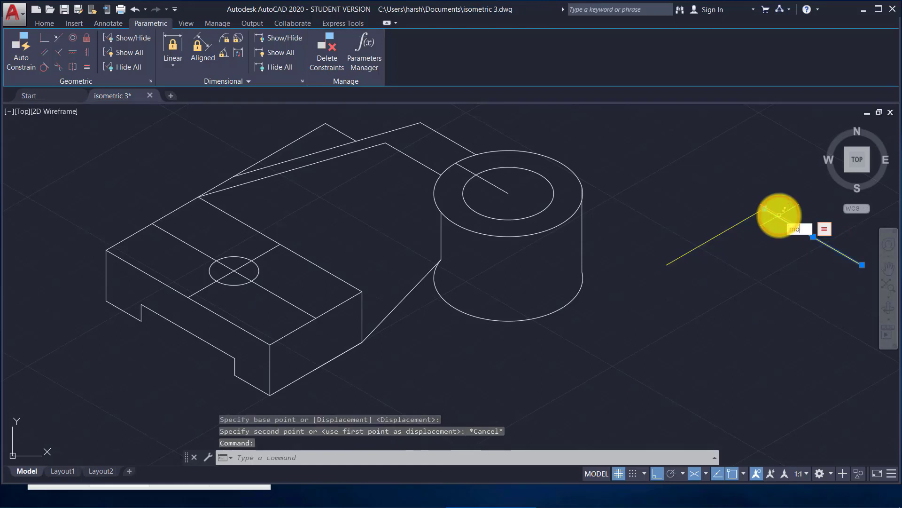
text(ve)
key(Return)
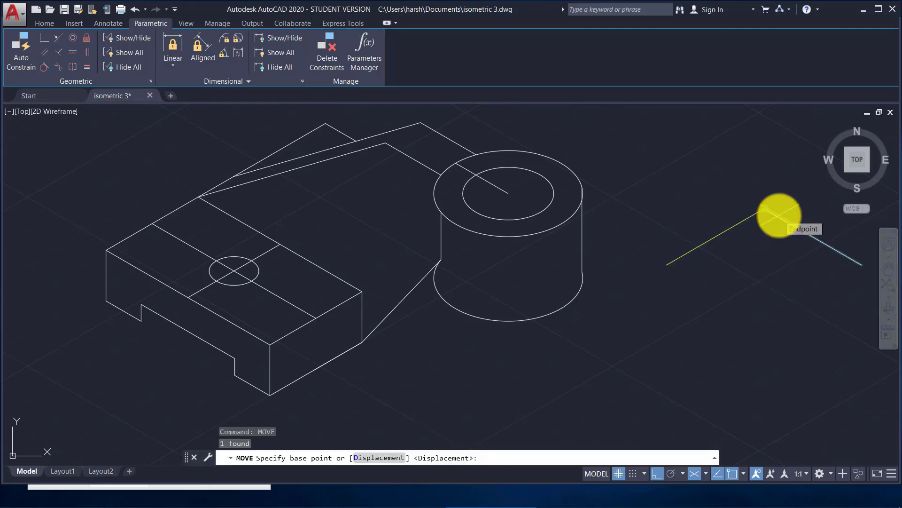
click(779, 215)
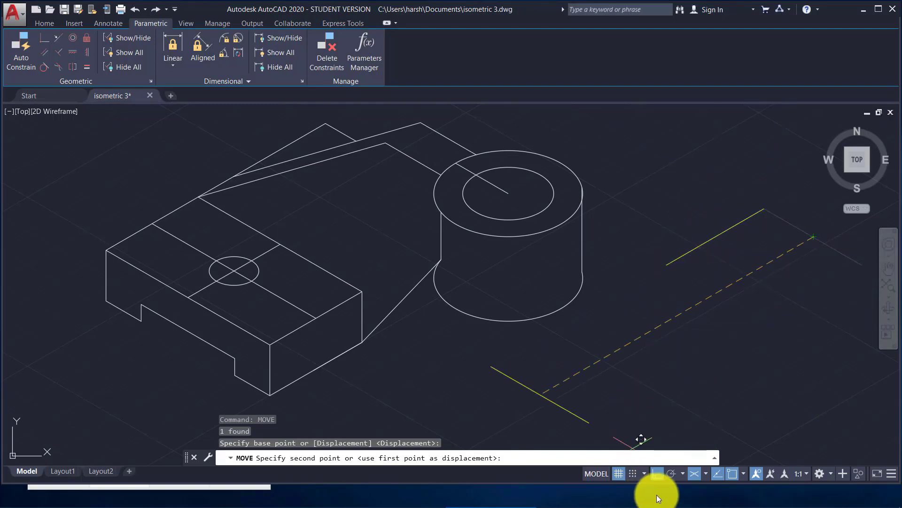
click(656, 475)
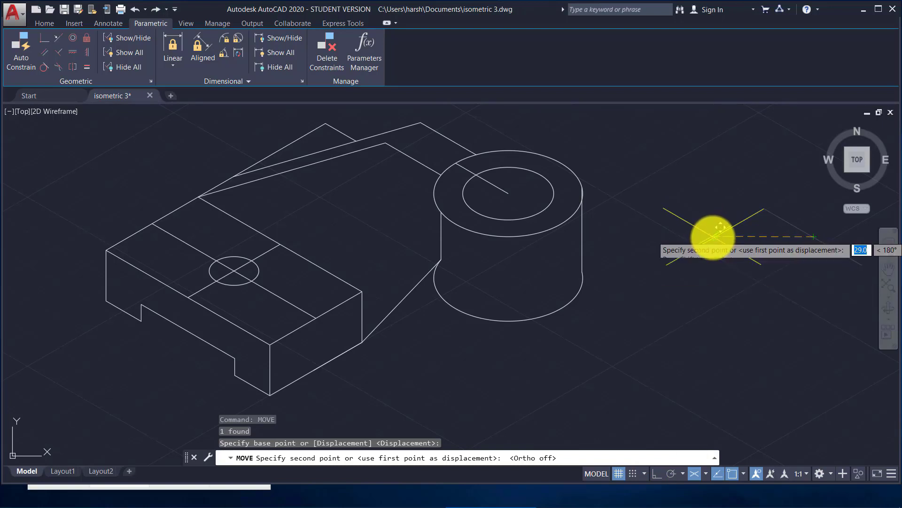
click(714, 238)
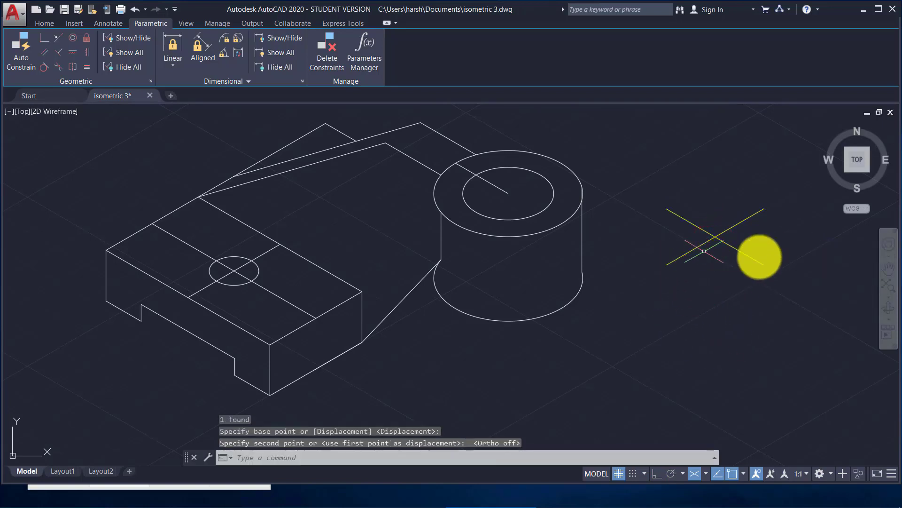
Move the yellow cross from its intersection point to the center of the ellipses on the cylinder's top face.
click(753, 207)
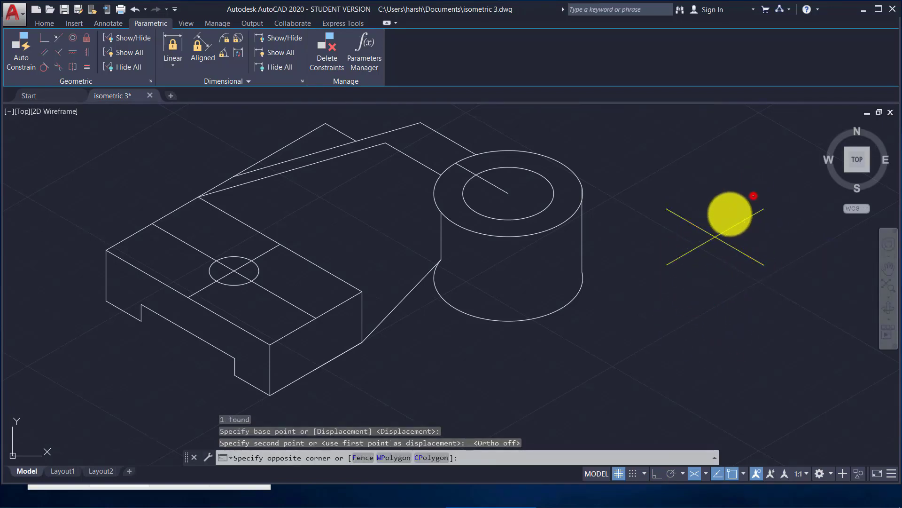
click(685, 261)
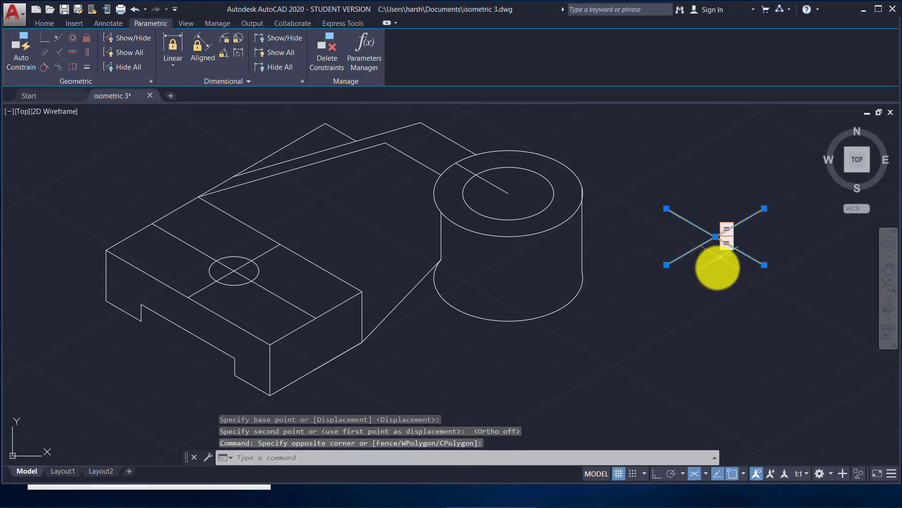
text(mo)
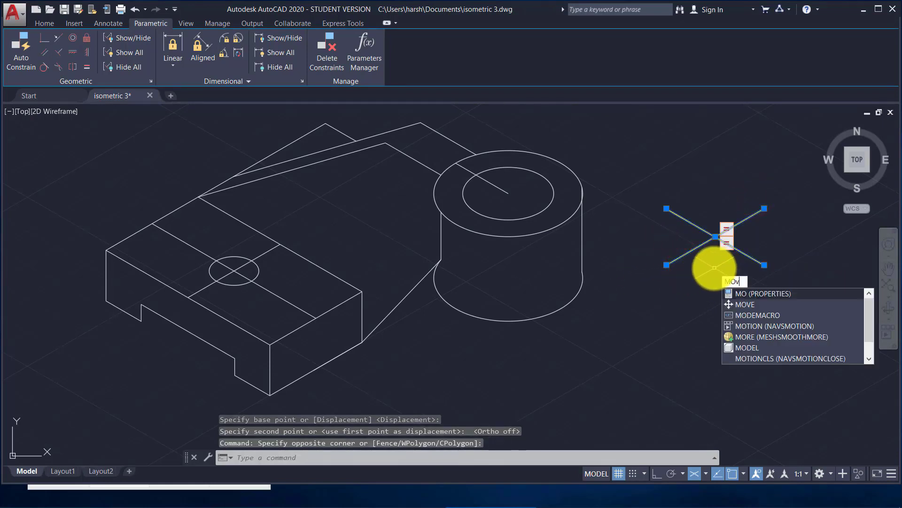
text(v)
key(Return)
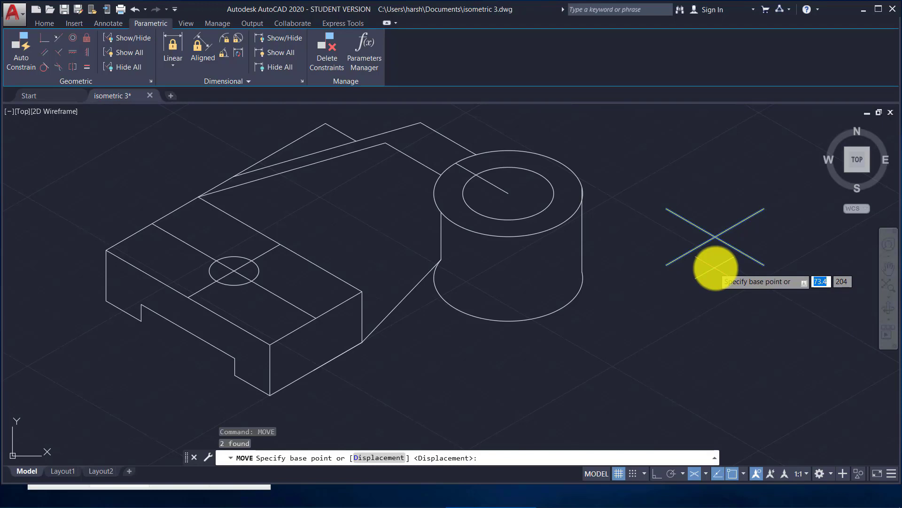
click(714, 237)
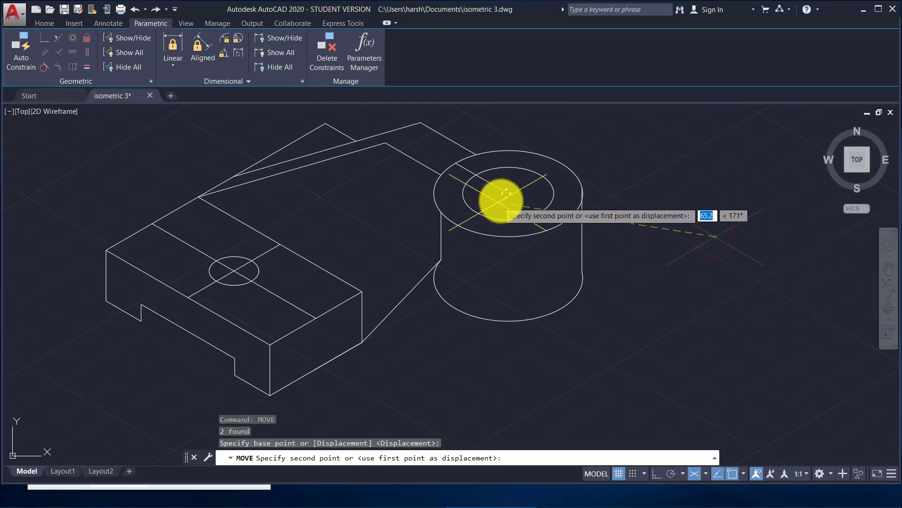
click(506, 192)
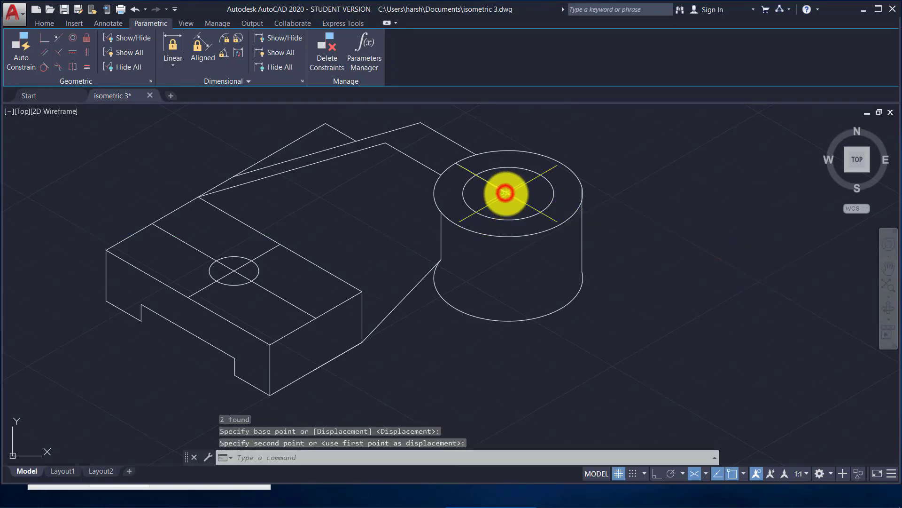
Erase the stray line segment lying over one arm of the yellow cross on the cylinder's top face.
scroll(592, 246, up, 2)
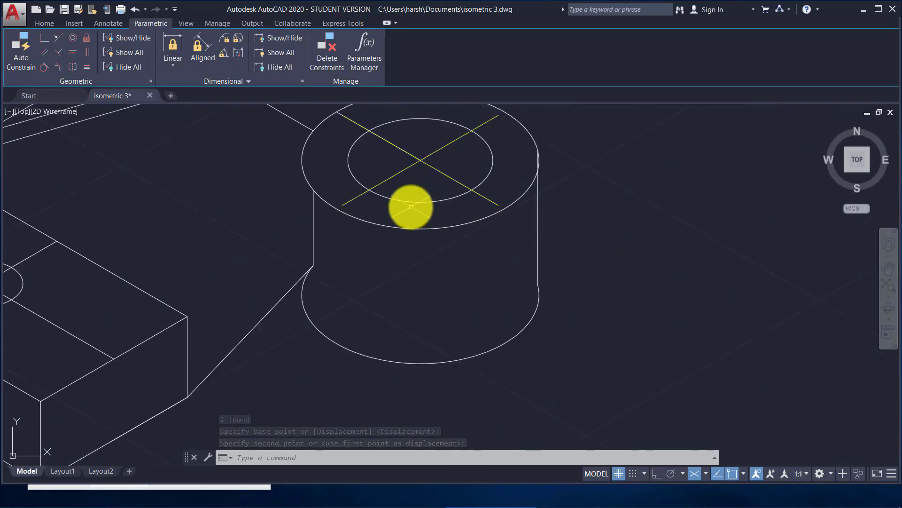
middle_drag(418, 221, 461, 305)
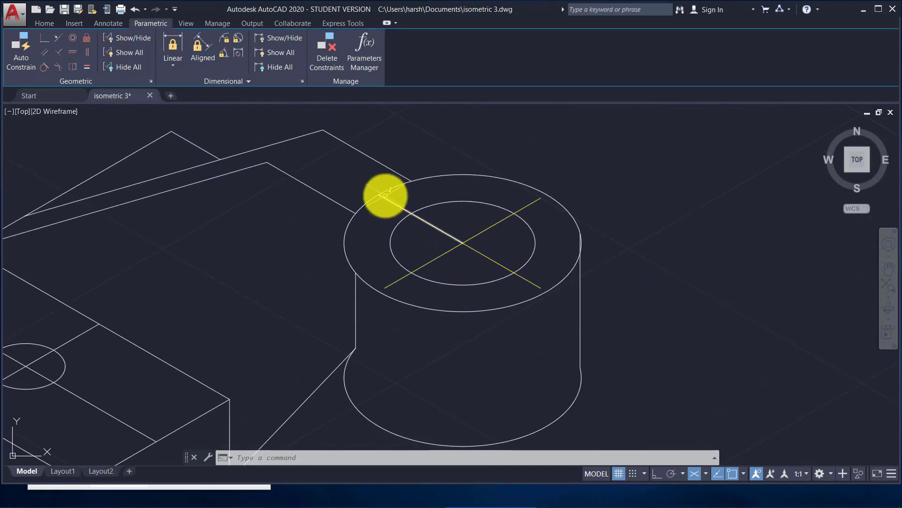
click(382, 196)
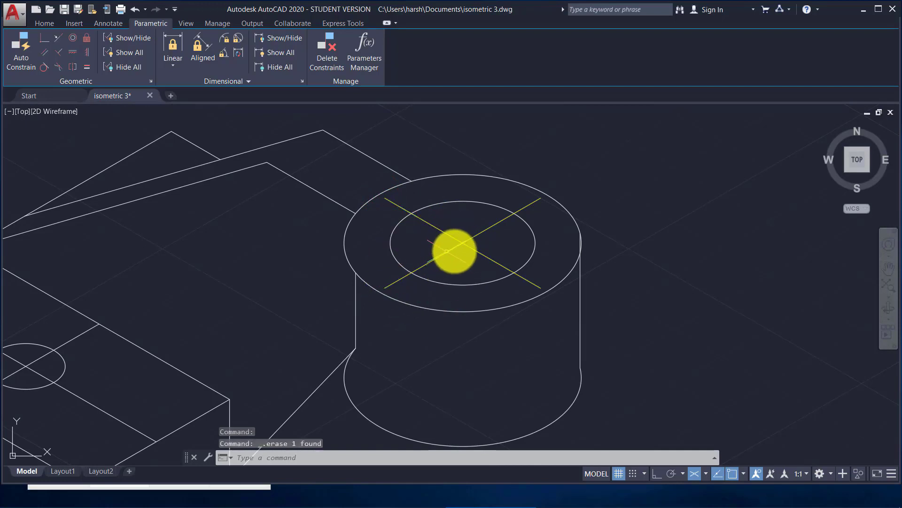
Copy the yellow cross from its intersection point to the empty area beside the cylinder.
click(474, 225)
click(448, 259)
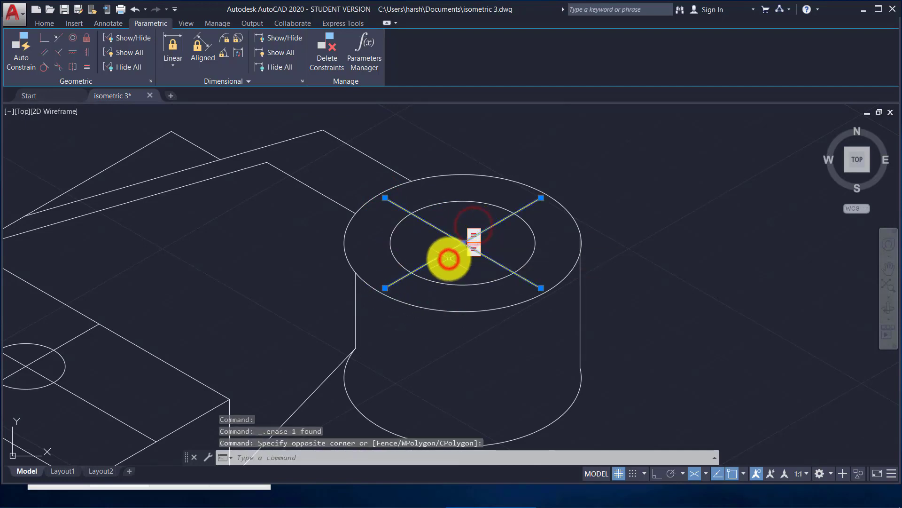
text(copy)
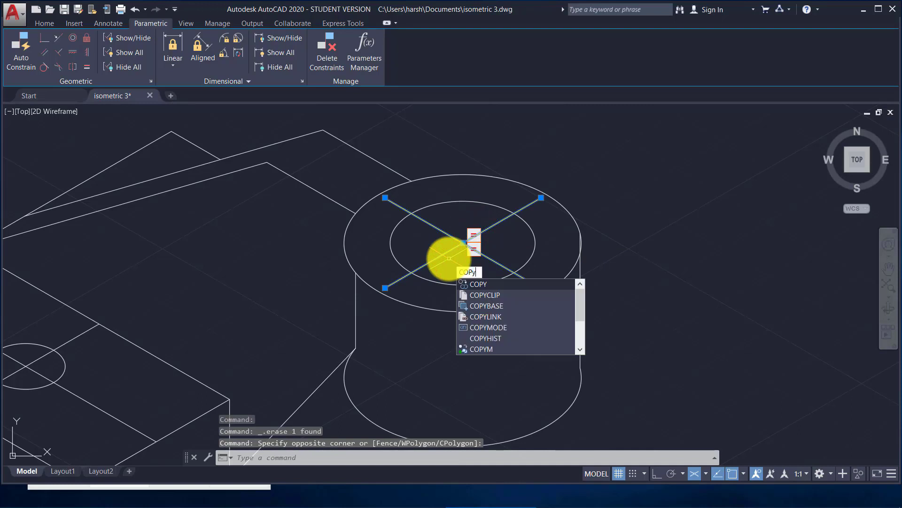
key(Return)
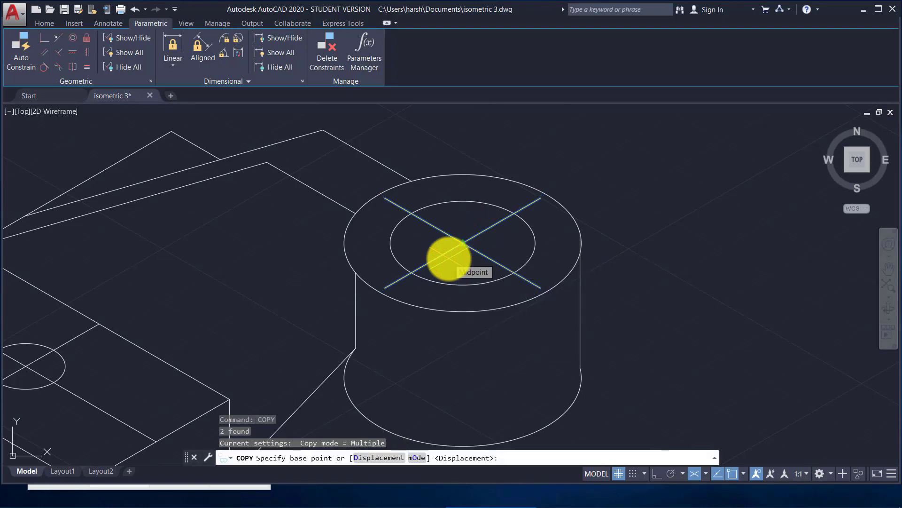
click(463, 243)
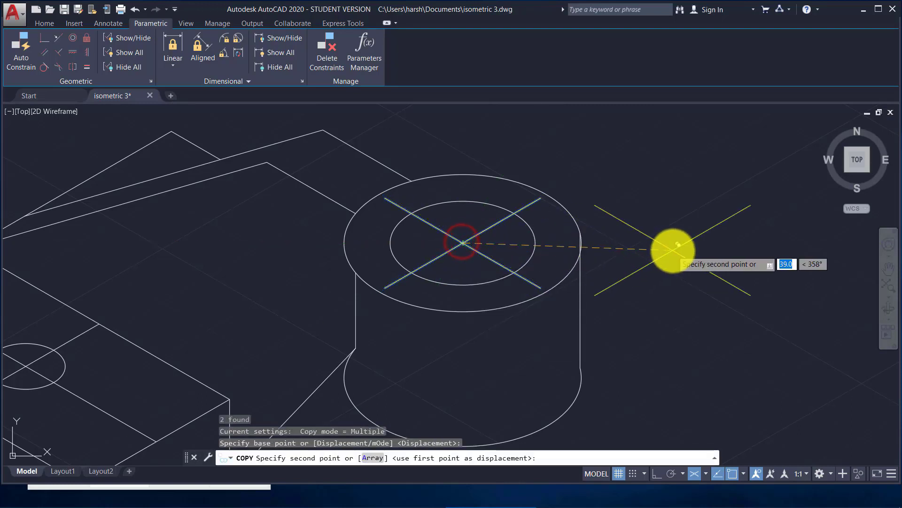
click(673, 250)
key(Escape)
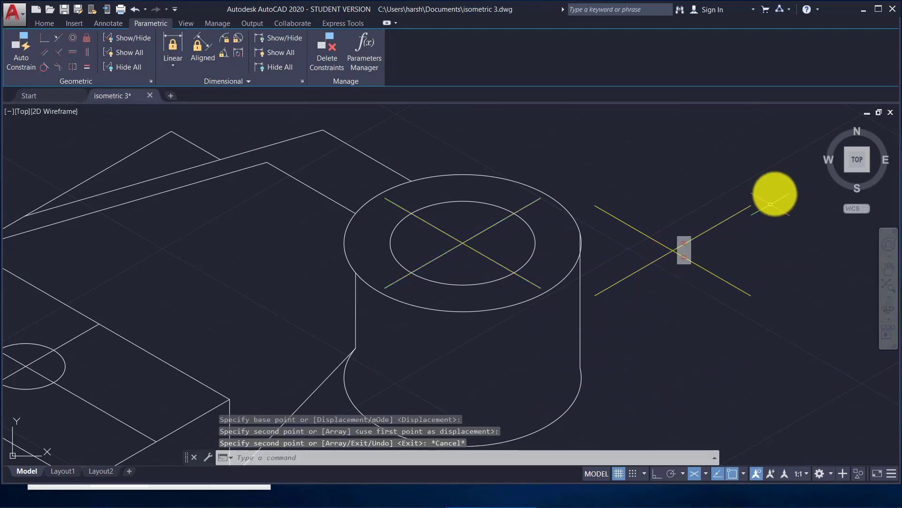
Scale the copied cross by a factor of .33 about its intersection point.
click(770, 190)
click(636, 296)
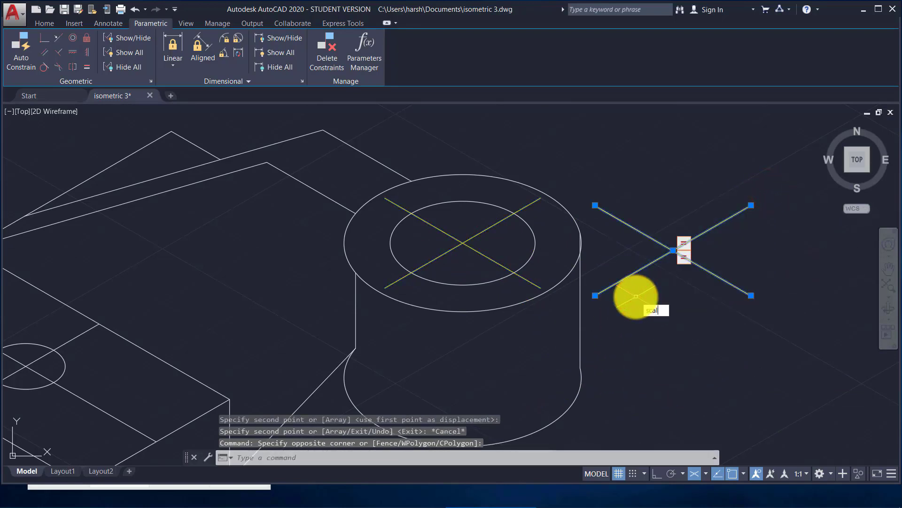
text(scal)
key(Return)
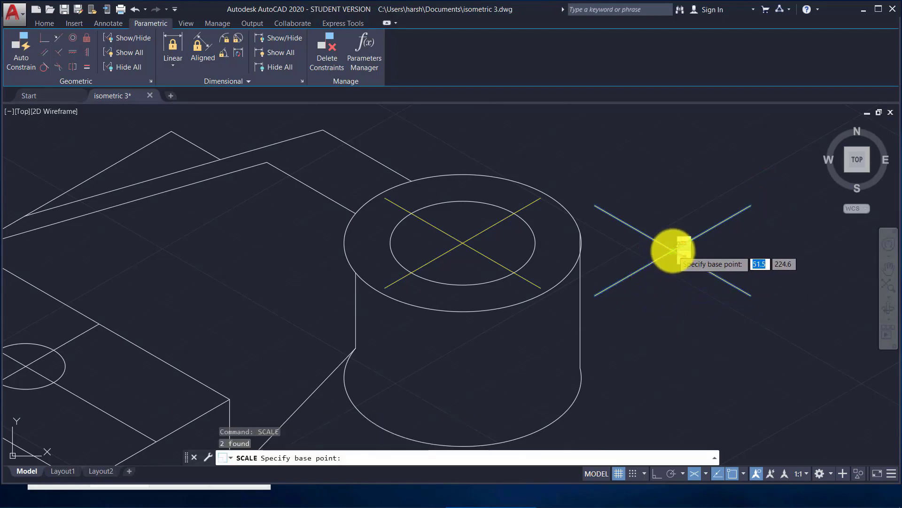
click(673, 250)
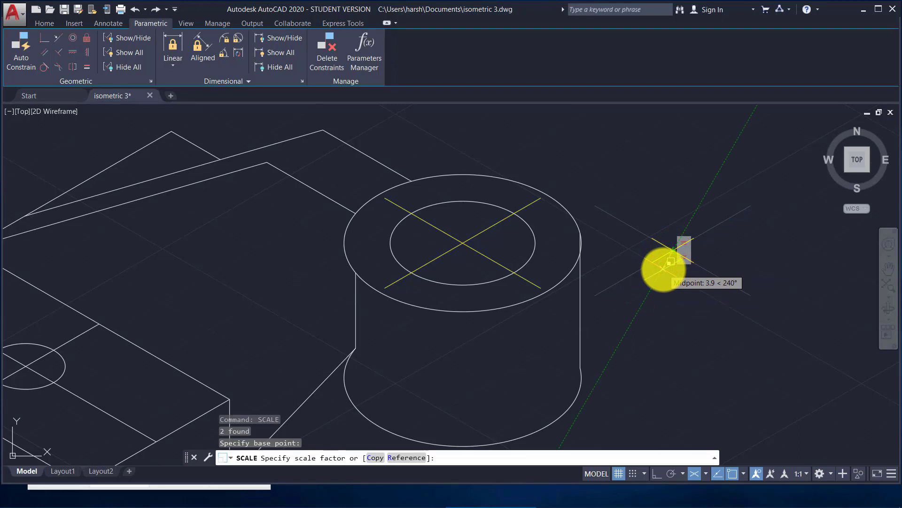
text(.33)
key(Return)
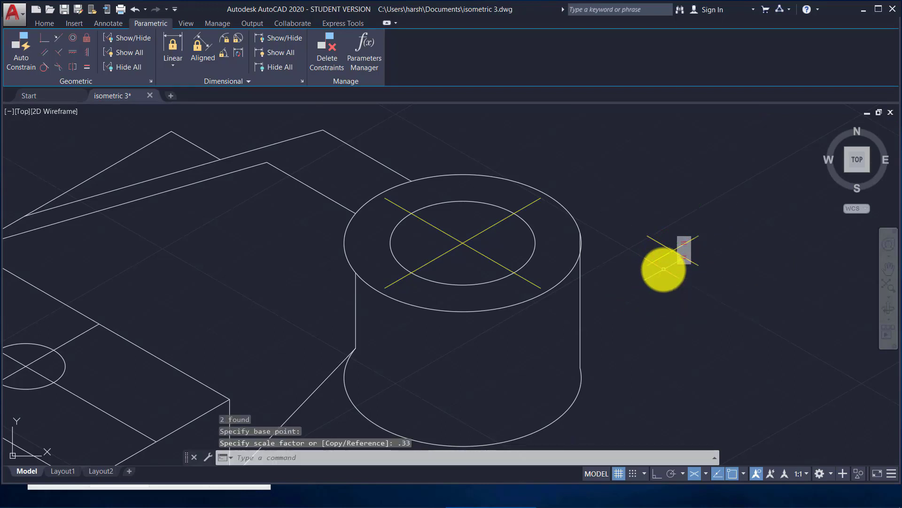
Move the small cross from its intersection onto the center of the small ellipse on the block's top face.
click(716, 212)
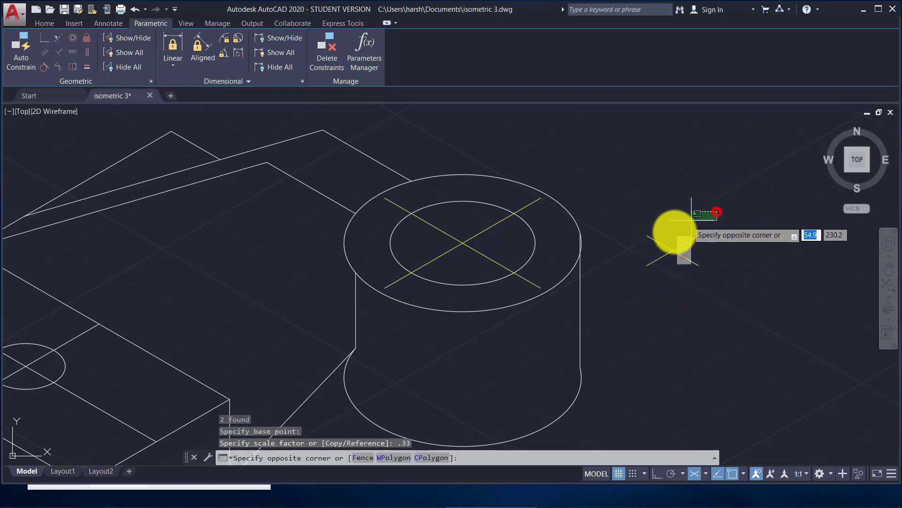
click(650, 282)
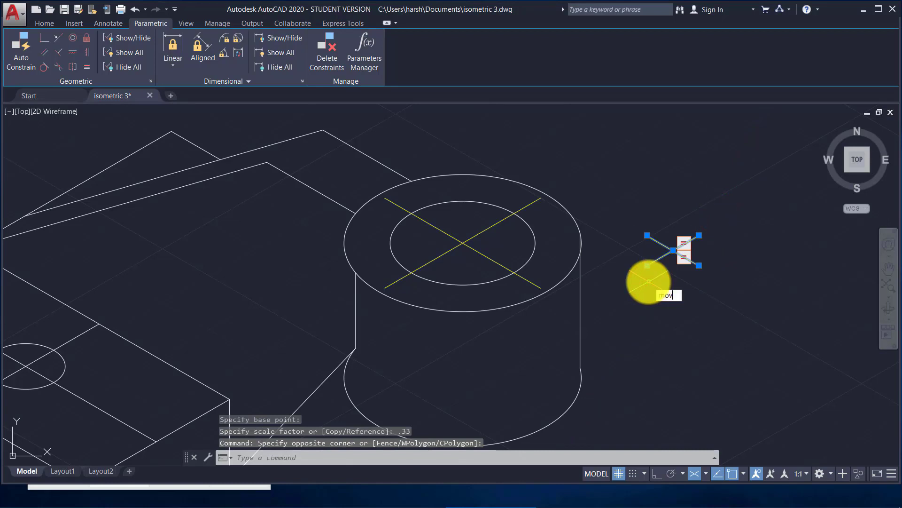
key(Return)
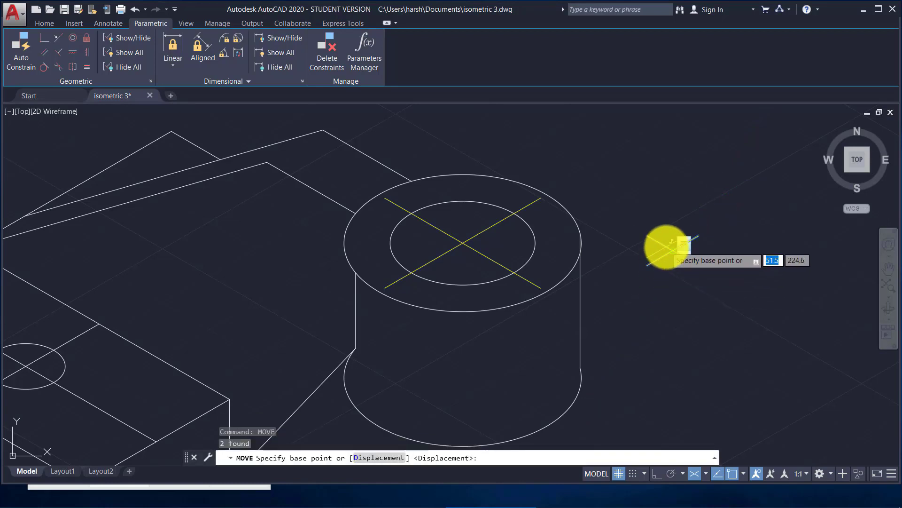
click(669, 250)
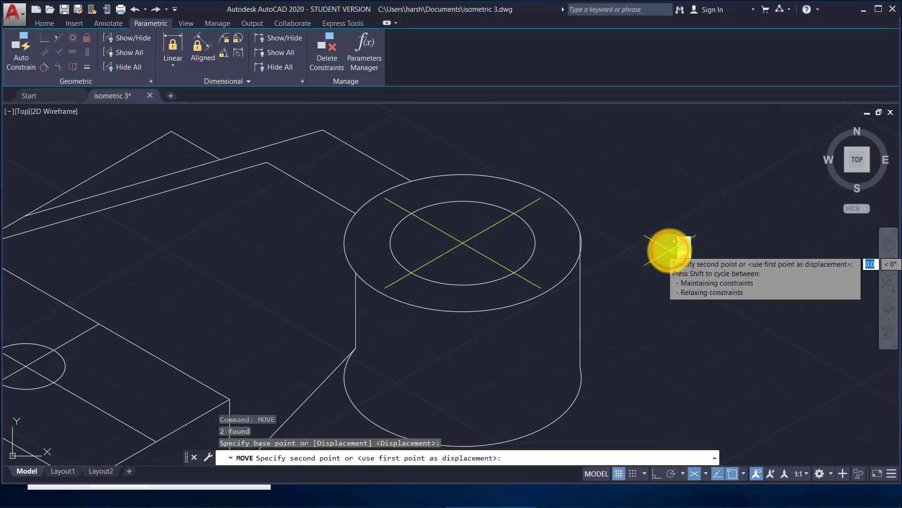
scroll(667, 251, down, 2)
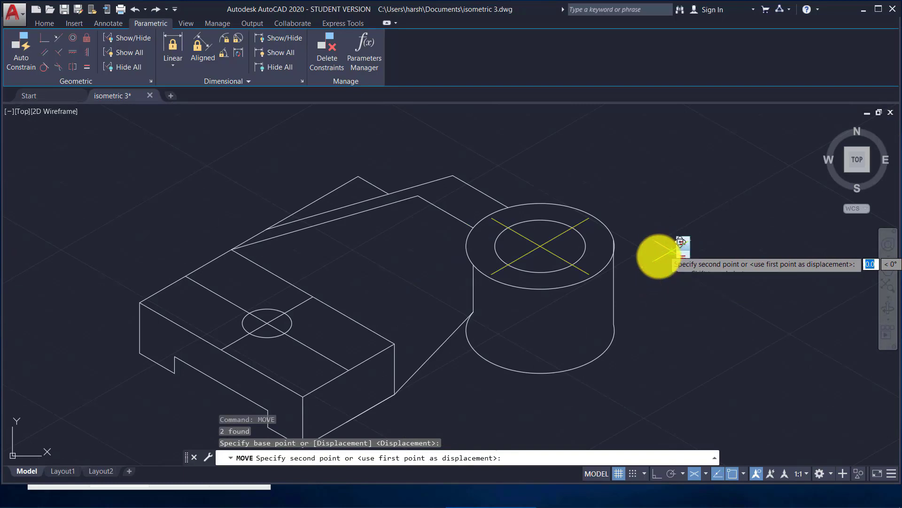
click(266, 323)
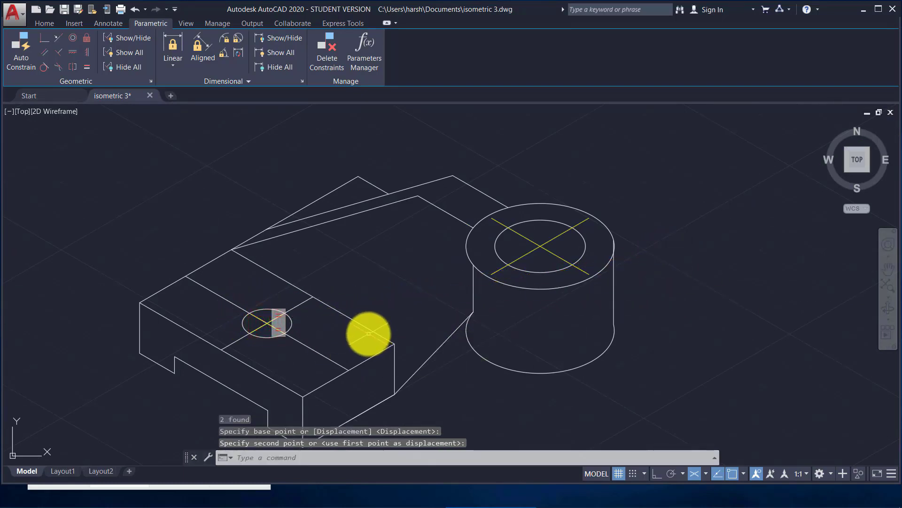
key(Escape)
Delete the two white construction lines crossing at the center of the block's small ellipse.
click(325, 357)
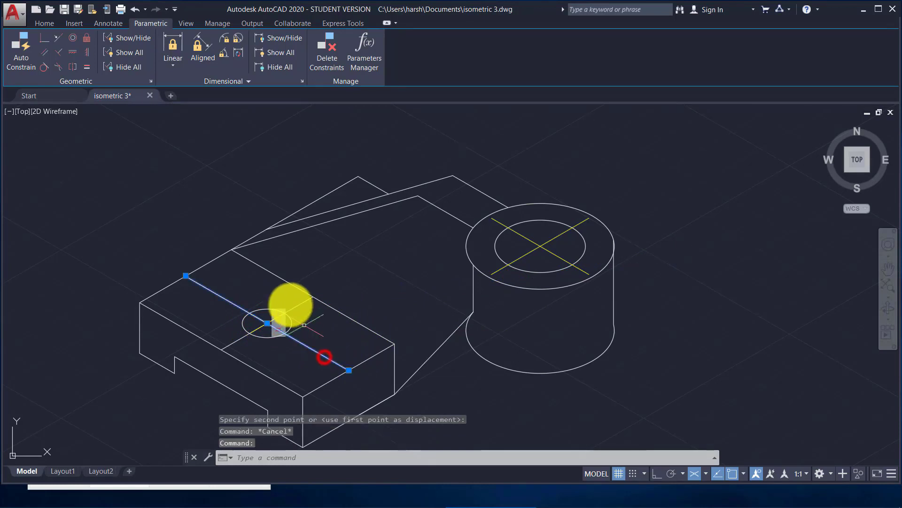
click(293, 309)
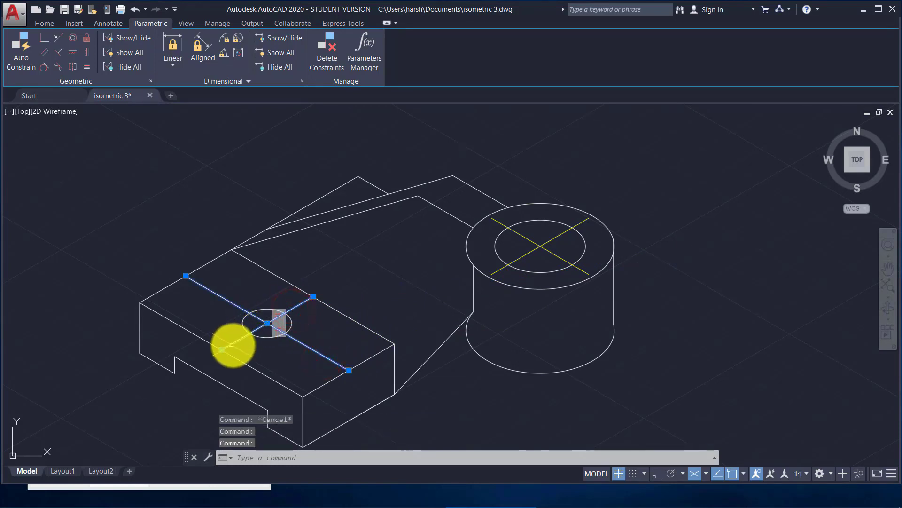
key(Delete)
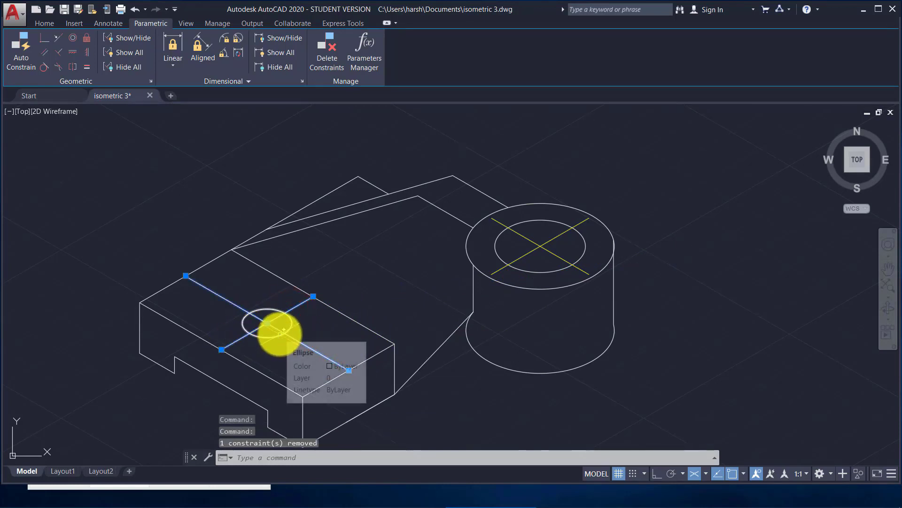
key(Delete)
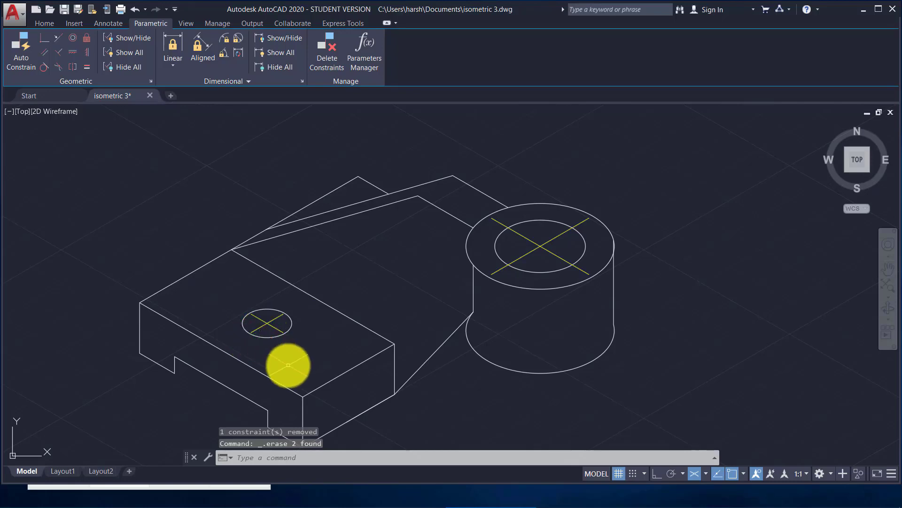
On layer 0, add an aligned dimension along the bottom edge of the foot at the block's front corner.
scroll(289, 363, up, 2)
scroll(289, 362, down, 2)
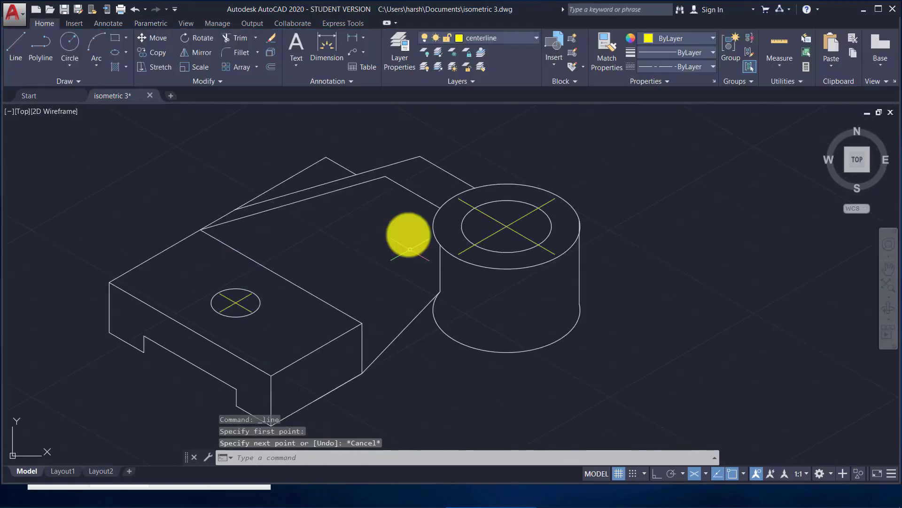
scroll(403, 232, down, 2)
click(363, 37)
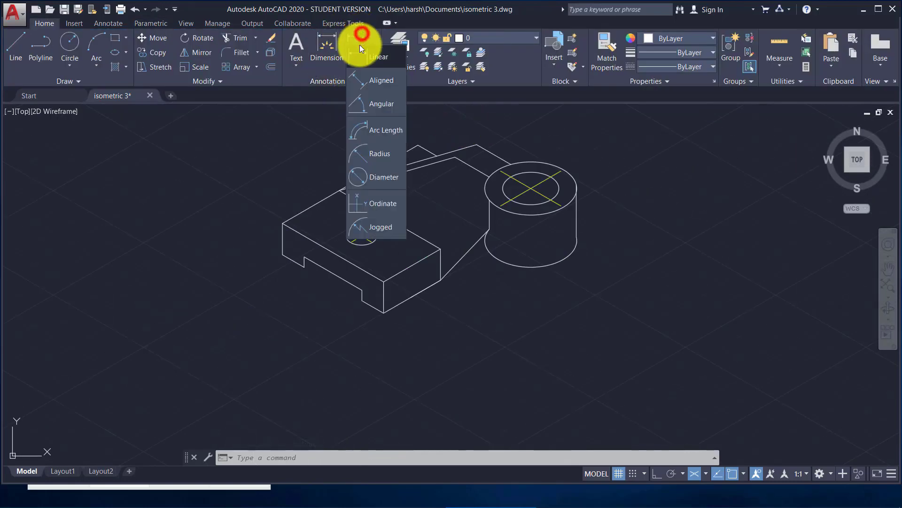
click(369, 85)
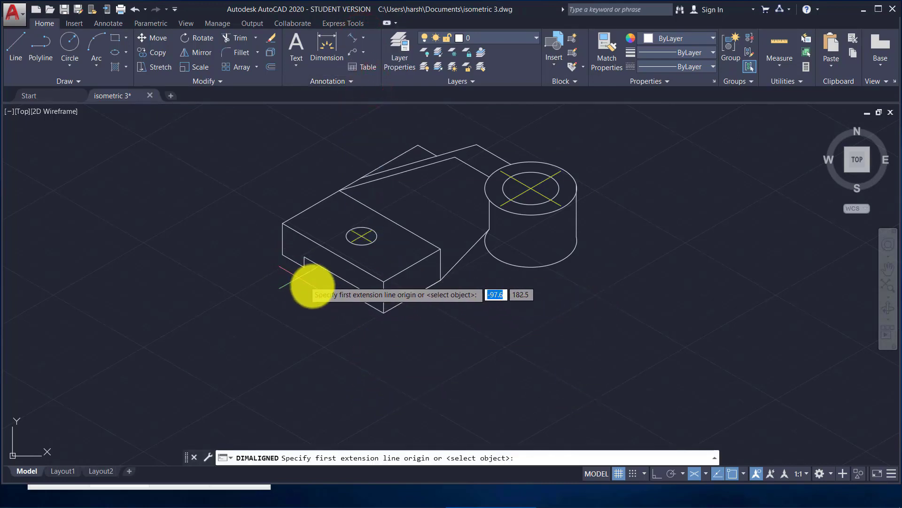
click(383, 312)
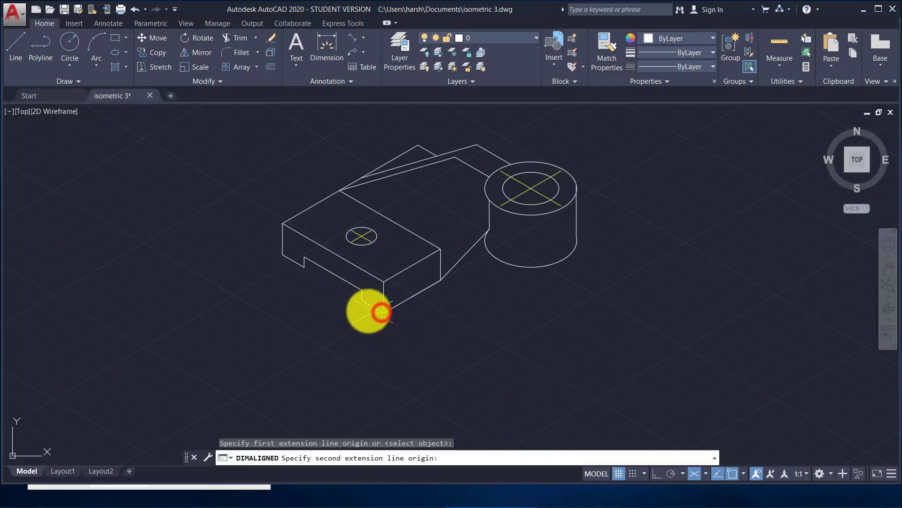
click(362, 301)
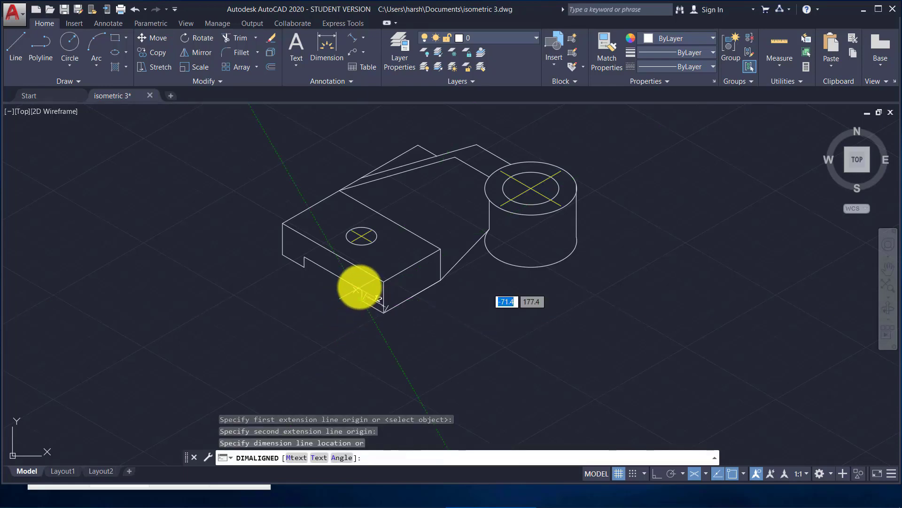
click(361, 284)
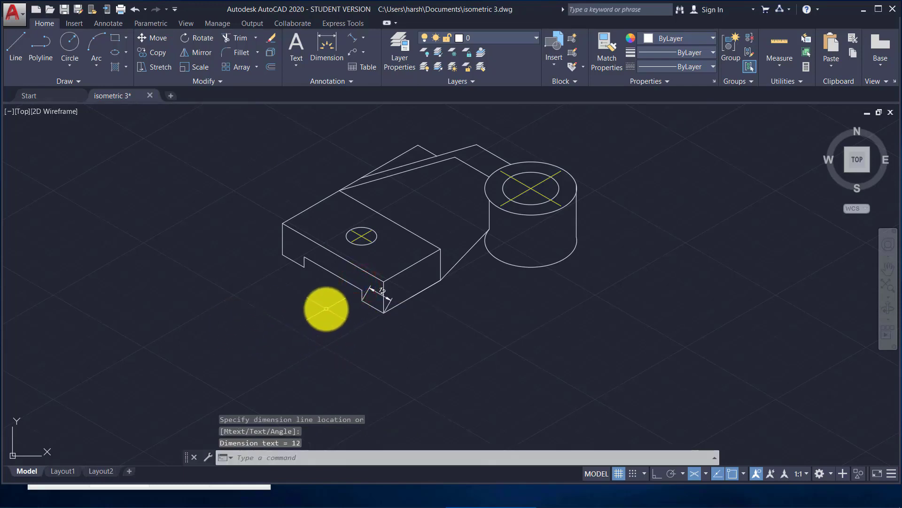
key(Return)
click(357, 289)
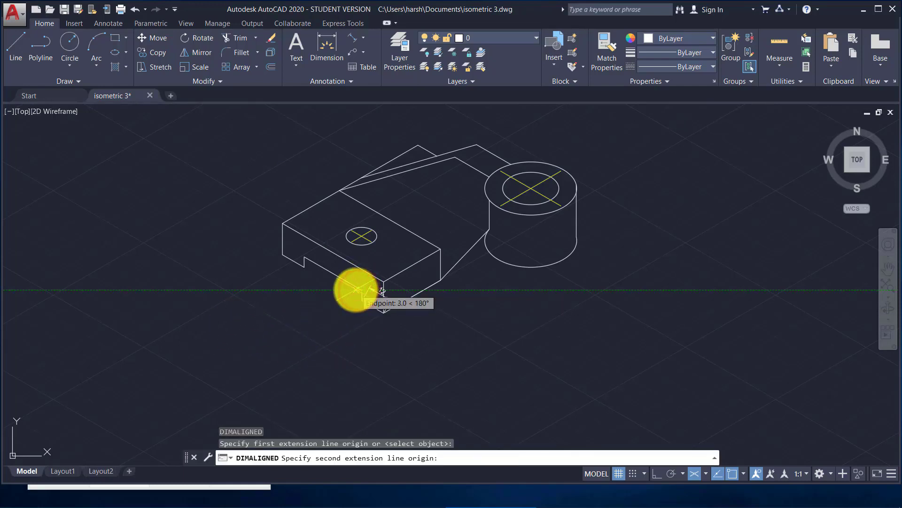
key(Escape)
Add an aligned dimension across the slot opening between the block's two feet, placed below the slot.
key(Return)
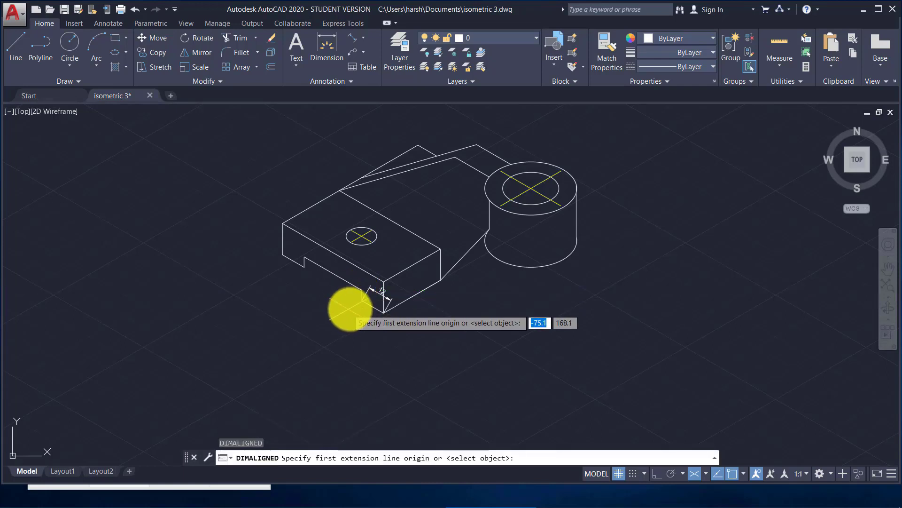
click(356, 298)
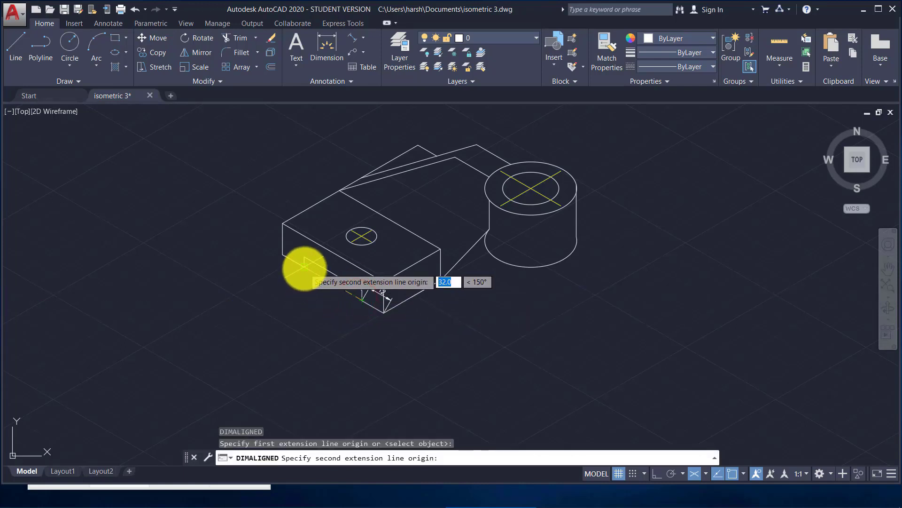
click(305, 267)
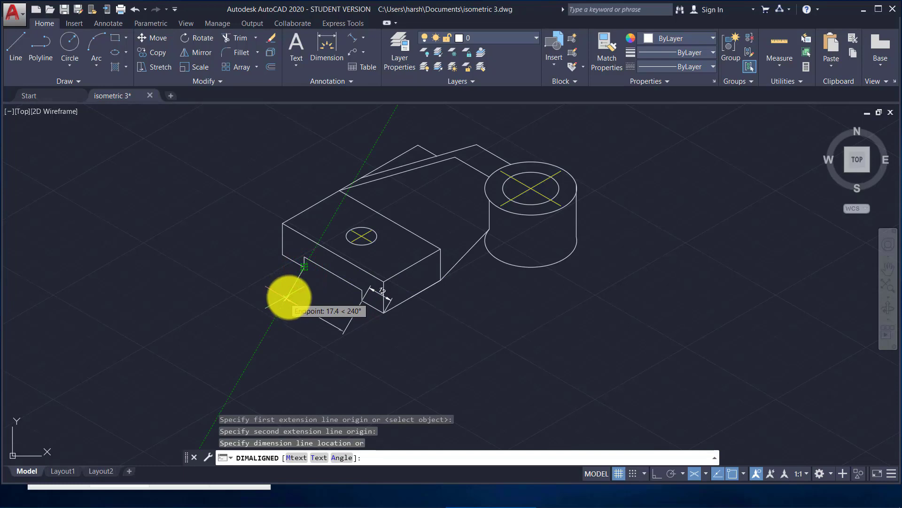
click(298, 293)
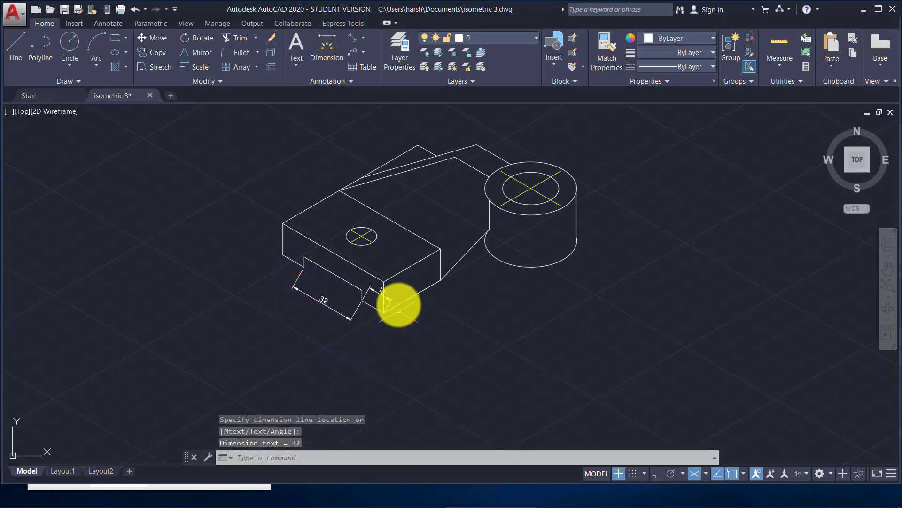
Add an aligned dimension from the left corner of the block's top face to the far back corner, placed outside the long back edge.
key(Return)
click(283, 222)
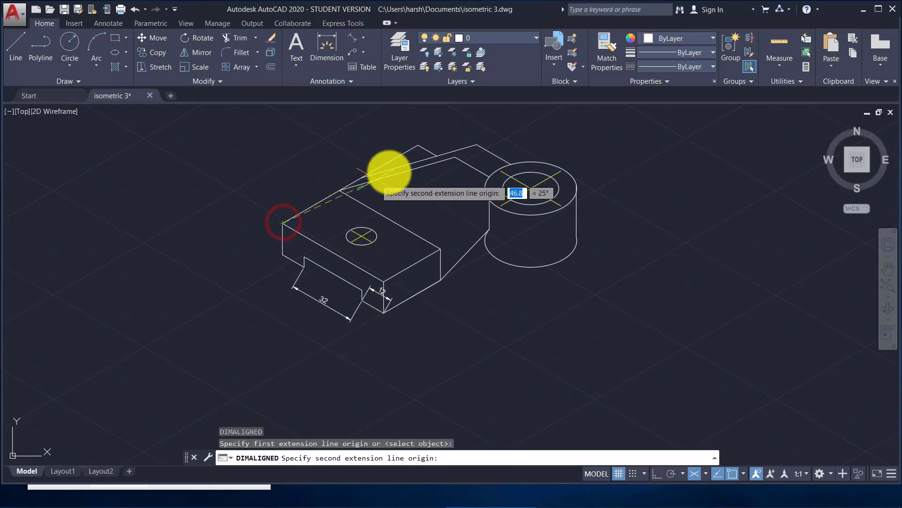
click(418, 146)
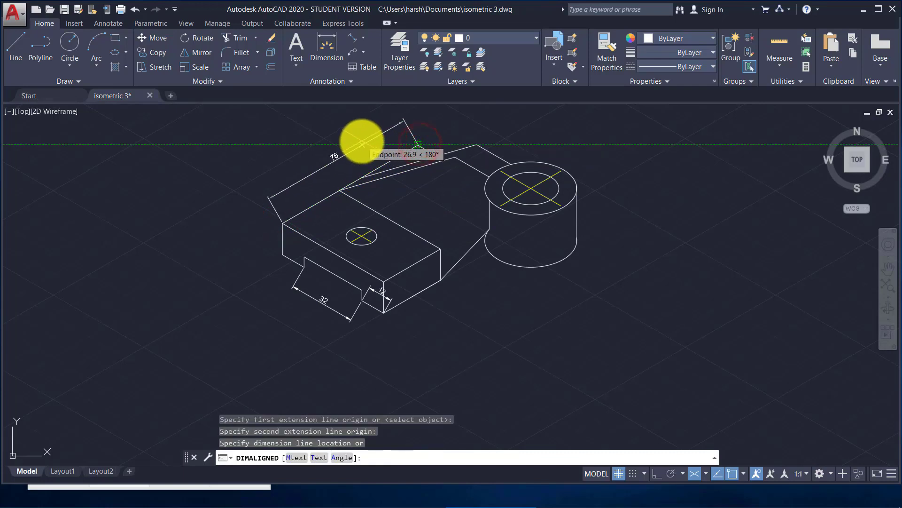
click(364, 154)
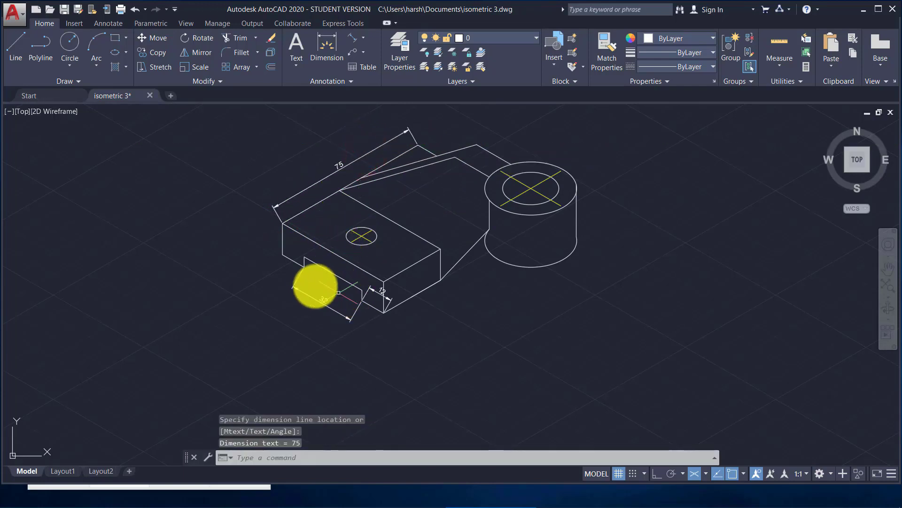
Add an aligned dimension across the full width of the block's front between its outer bottom corners, placed below the slot dimension.
key(Return)
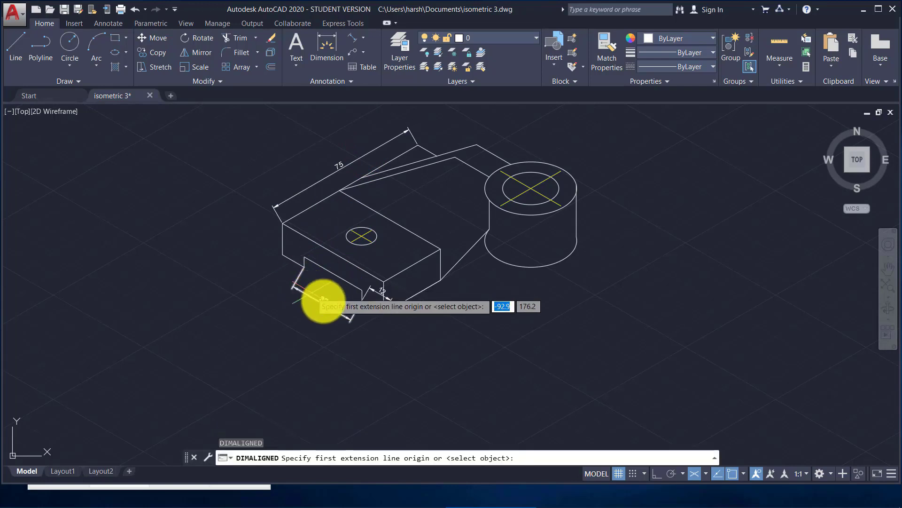
click(382, 311)
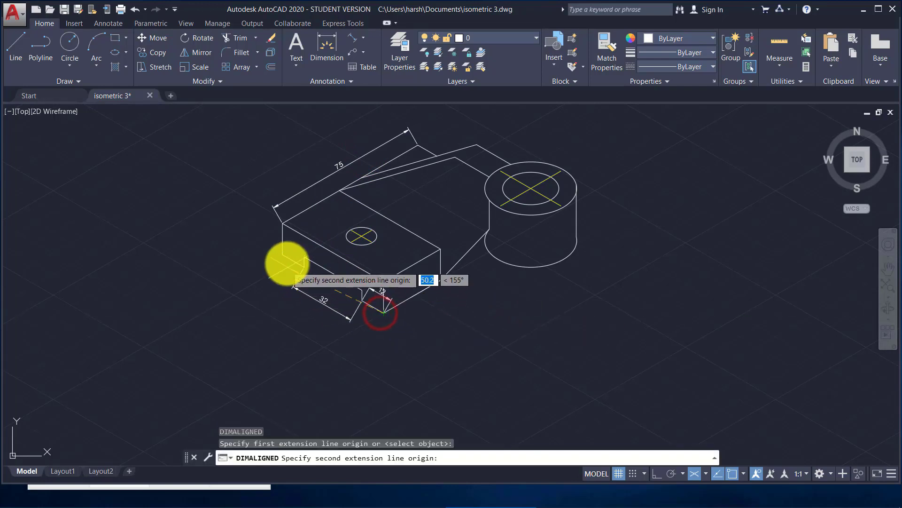
click(283, 254)
click(262, 306)
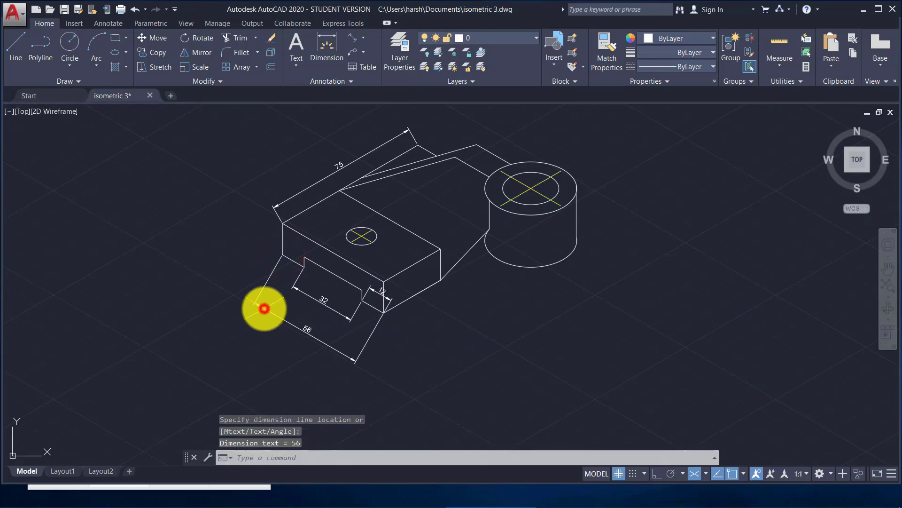
Start an aligned dimension from the small ellipse's center to the midpoint of the top face's cylinder-side edge, and place the tall vertical dimension beside the block.
key(Return)
click(361, 236)
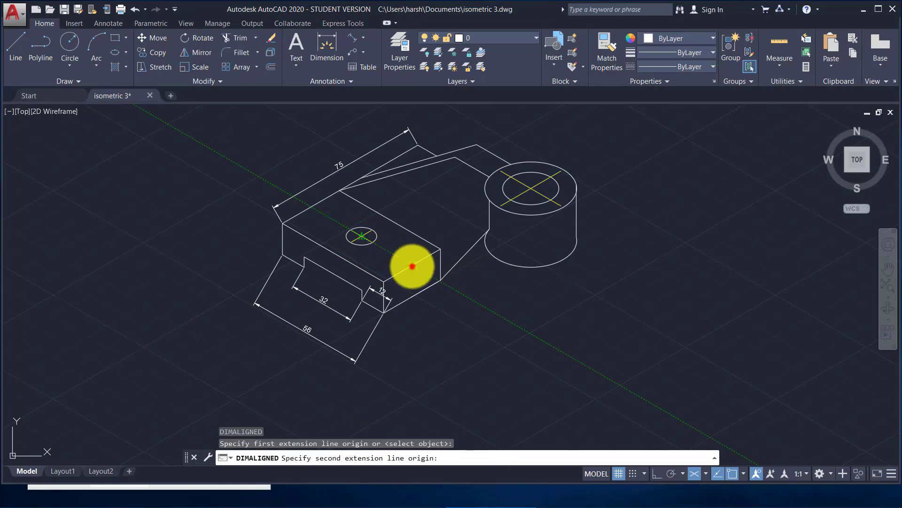
click(411, 265)
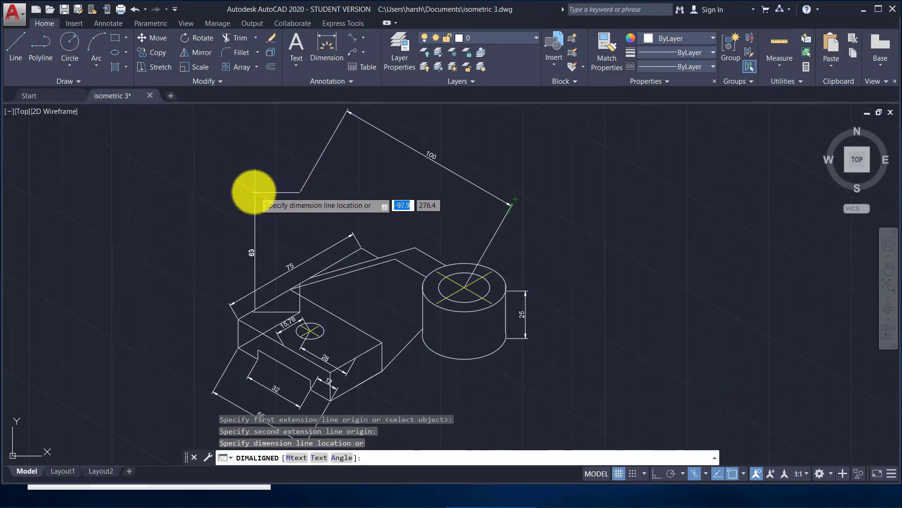
click(256, 217)
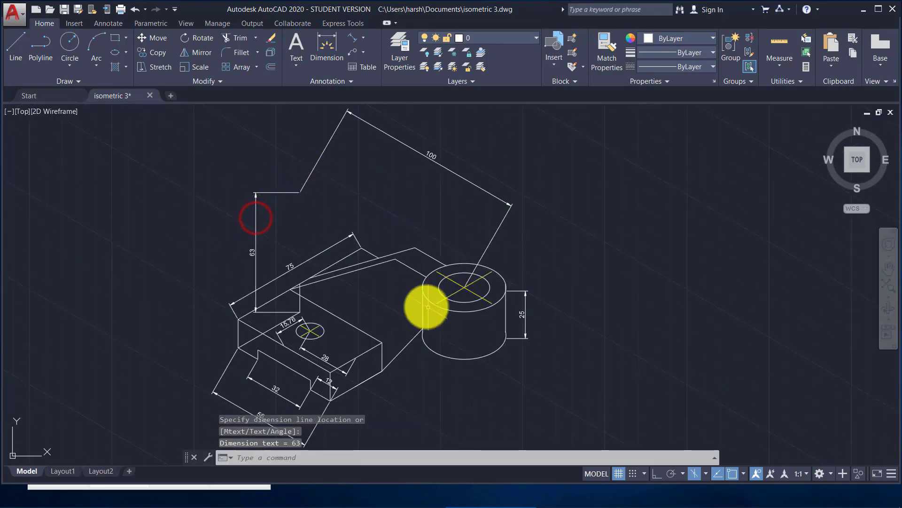
Set the ISO-25 dimension style's text height to 4 and its text alignment to ISO standard, and make the style current.
scroll(426, 306, down, 2)
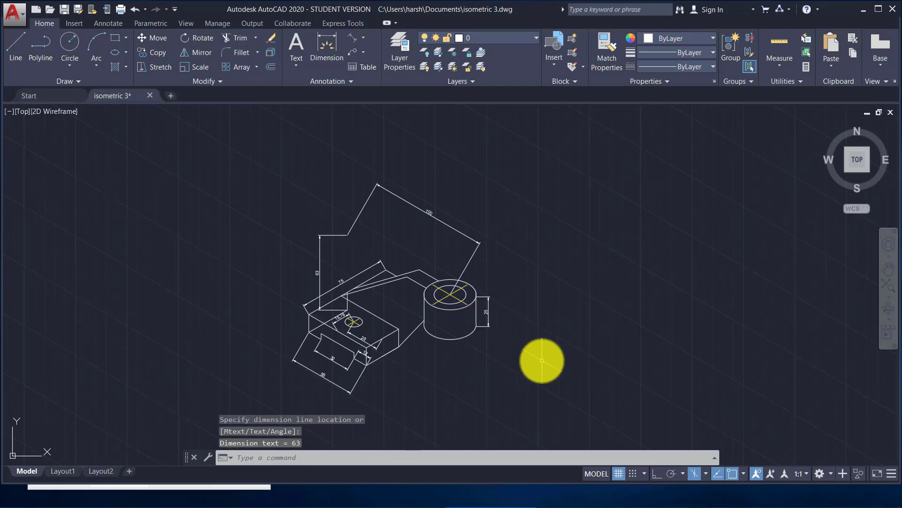
middle_drag(540, 359, 536, 302)
scroll(536, 302, up, 5)
mouse_move(419, 310)
middle_down()
mouse_move(511, 355)
mouse_move(506, 389)
middle_up()
scroll(506, 389, down, 1)
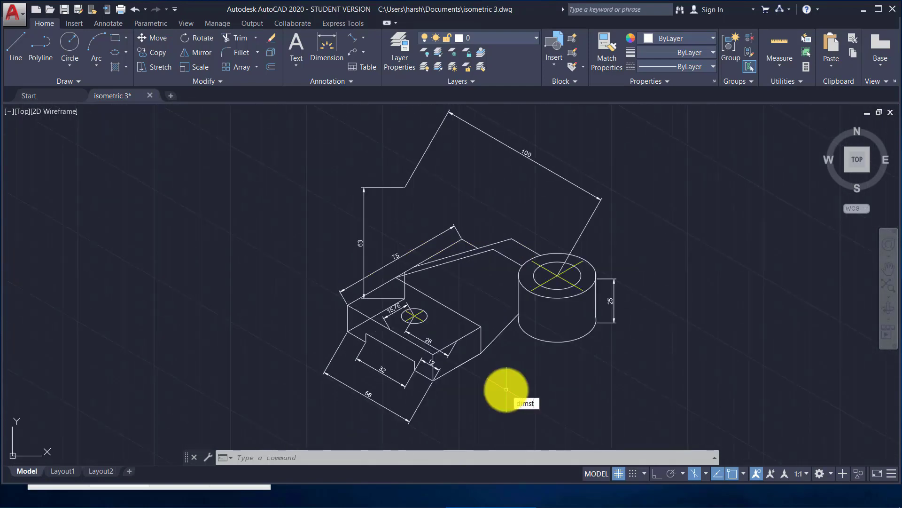
text(y)
key(Return)
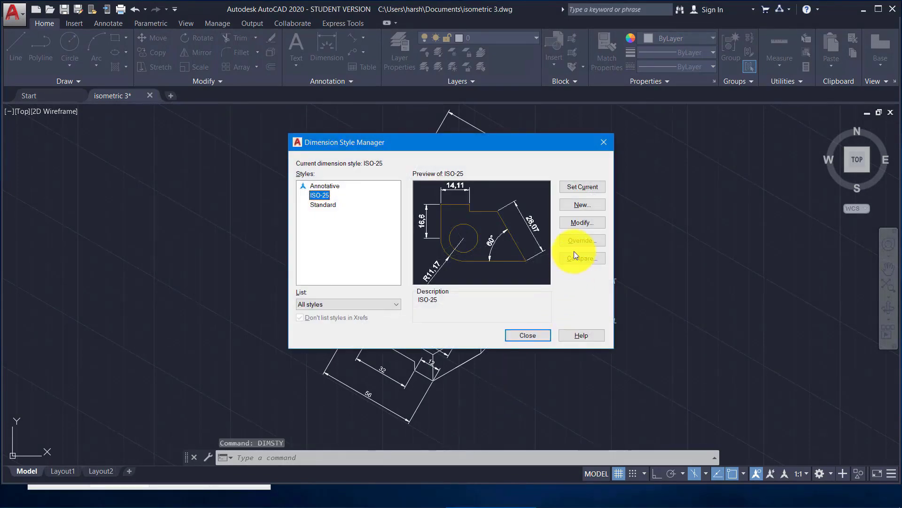
click(577, 222)
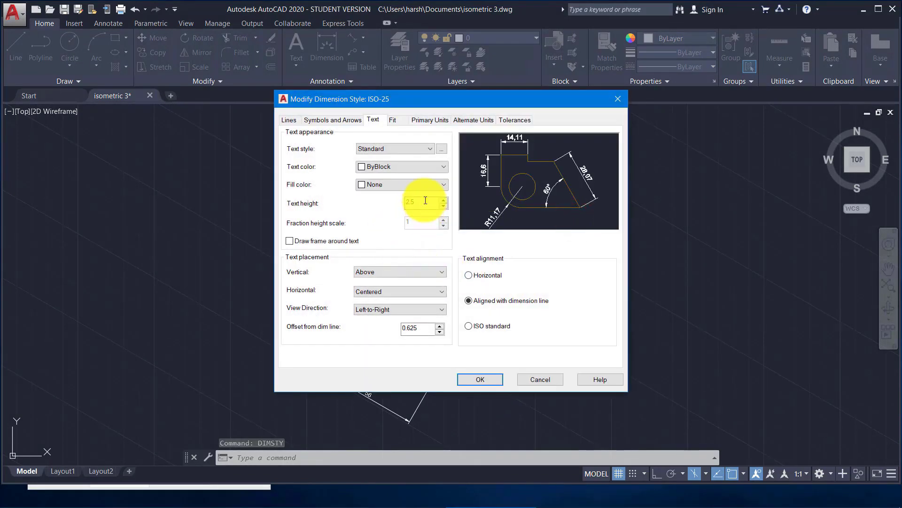
drag(426, 201, 390, 201)
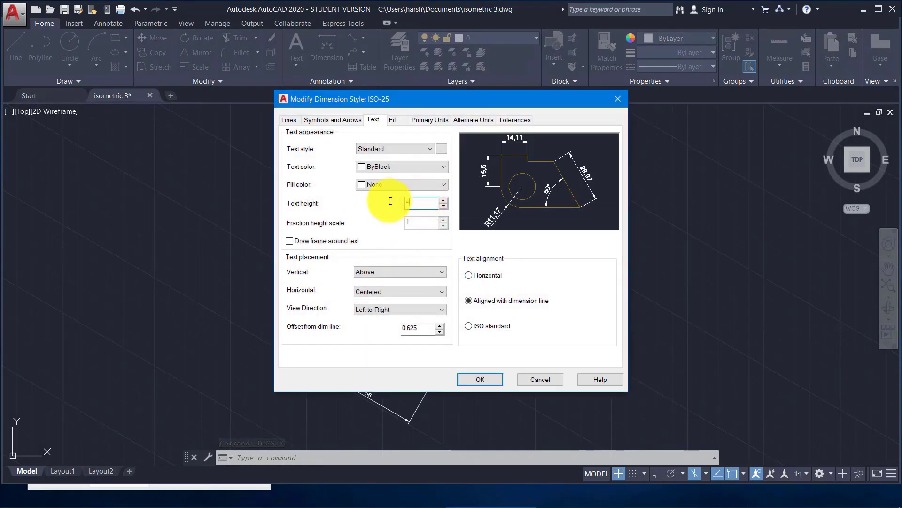
click(469, 326)
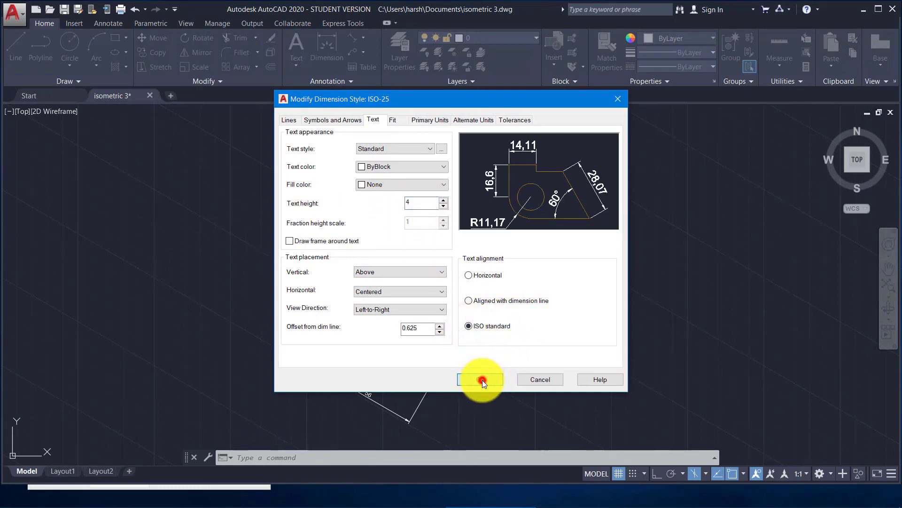
click(483, 380)
click(573, 187)
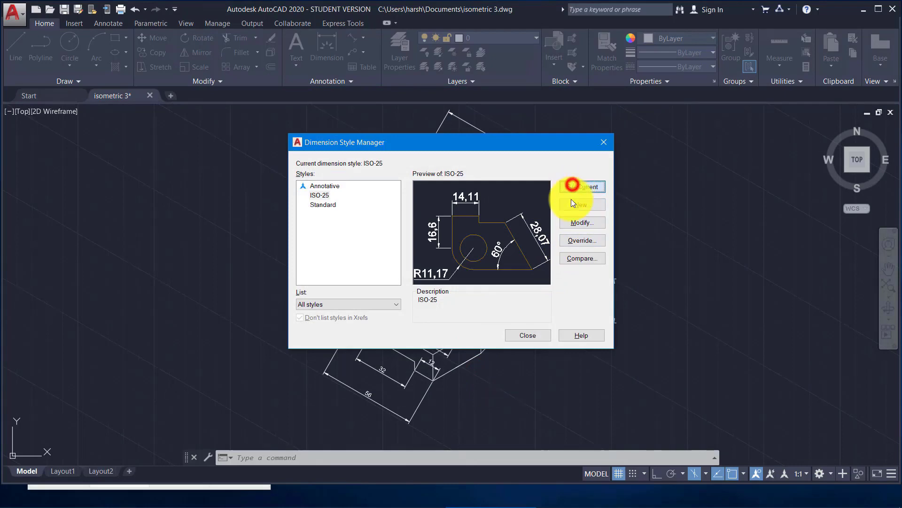
click(528, 335)
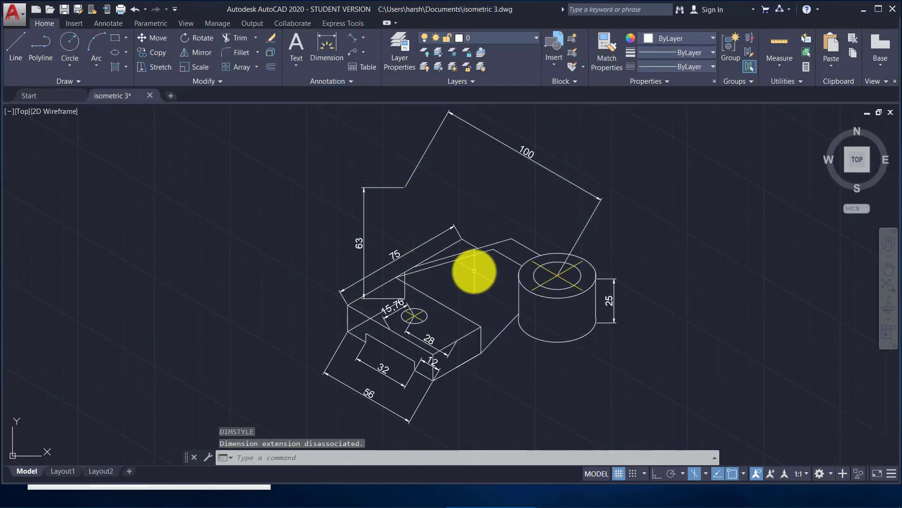
Oblique the overall front width dimension with DIMEDIT so its extension lines run parallel to the block's receding bottom edge.
text(d)
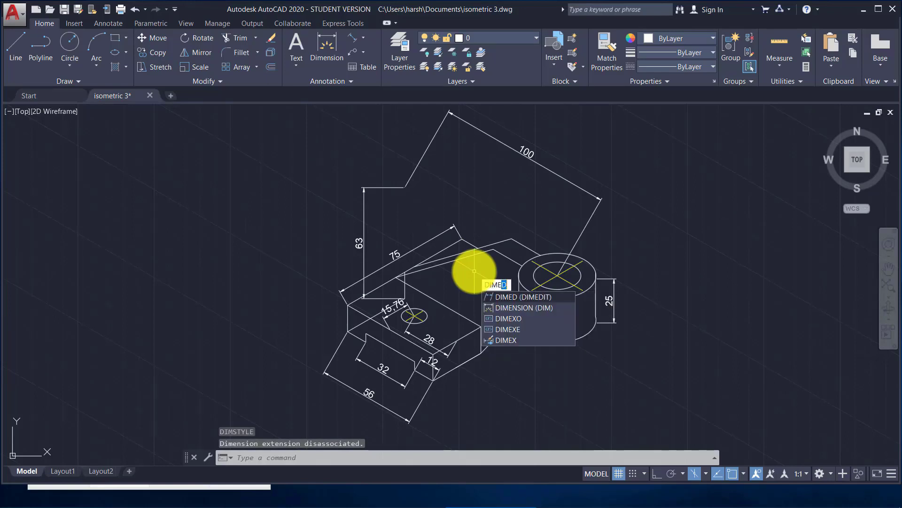
key(Return)
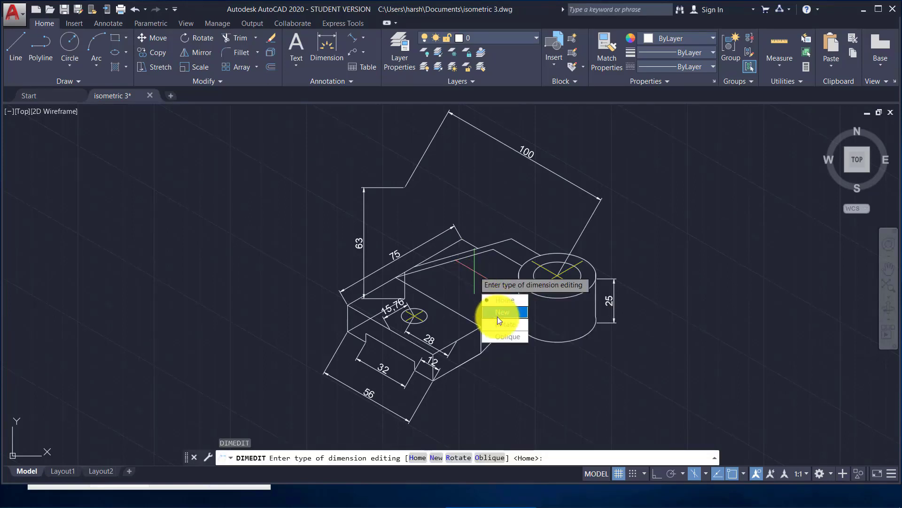
click(499, 337)
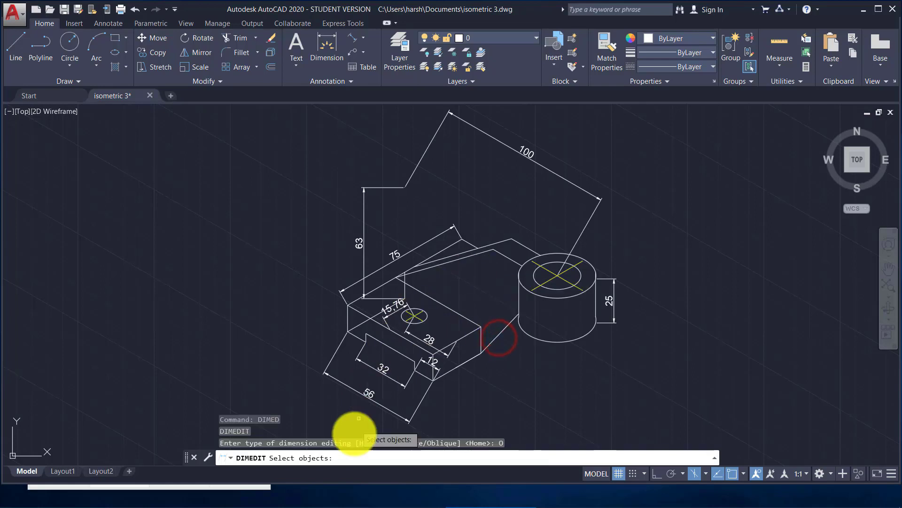
click(379, 403)
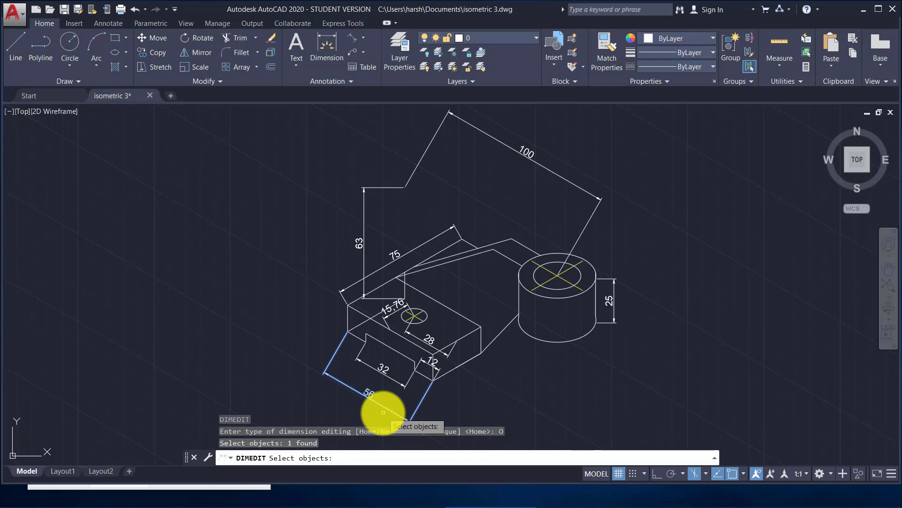
key(Return)
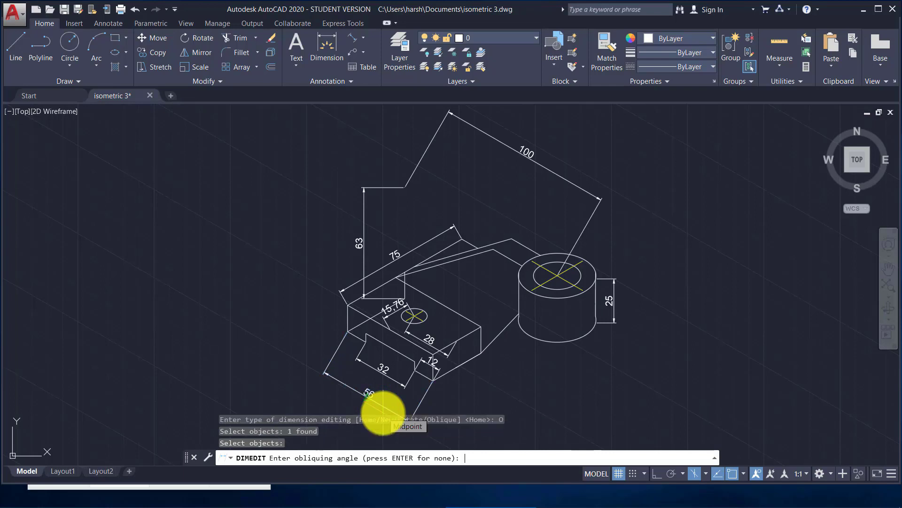
click(433, 379)
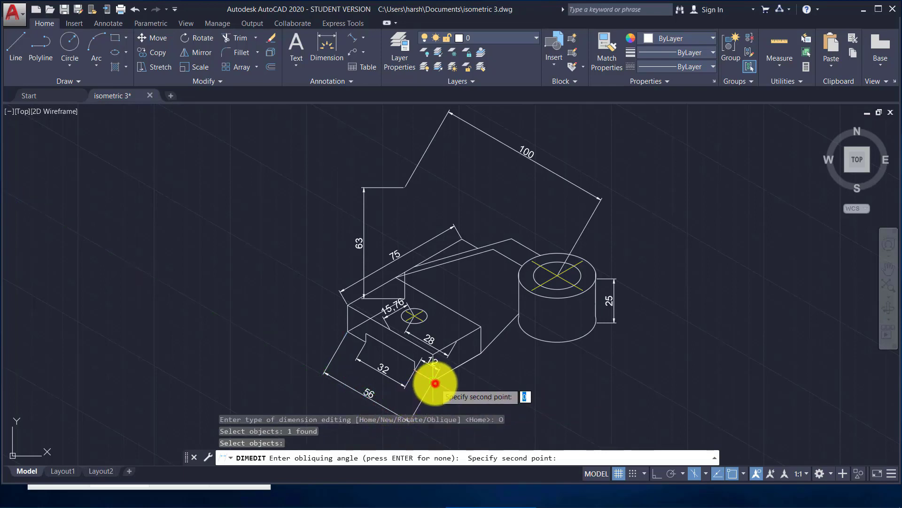
click(467, 361)
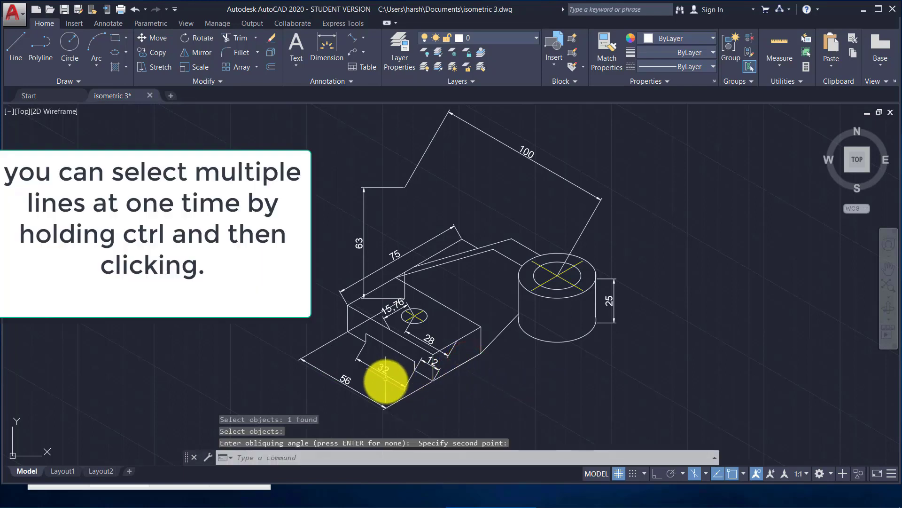
Oblique the slot width dimension so its extension lines follow the direction of the block's receding bottom edge.
key(Return)
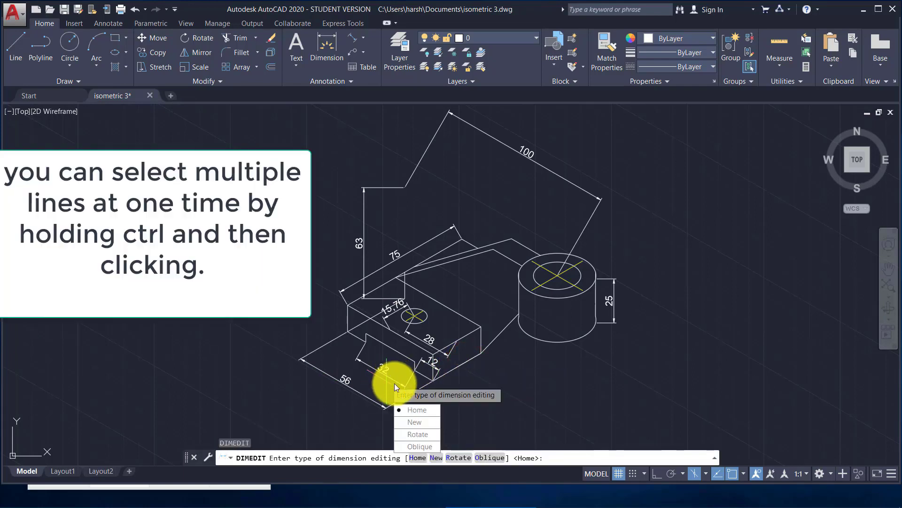
click(426, 445)
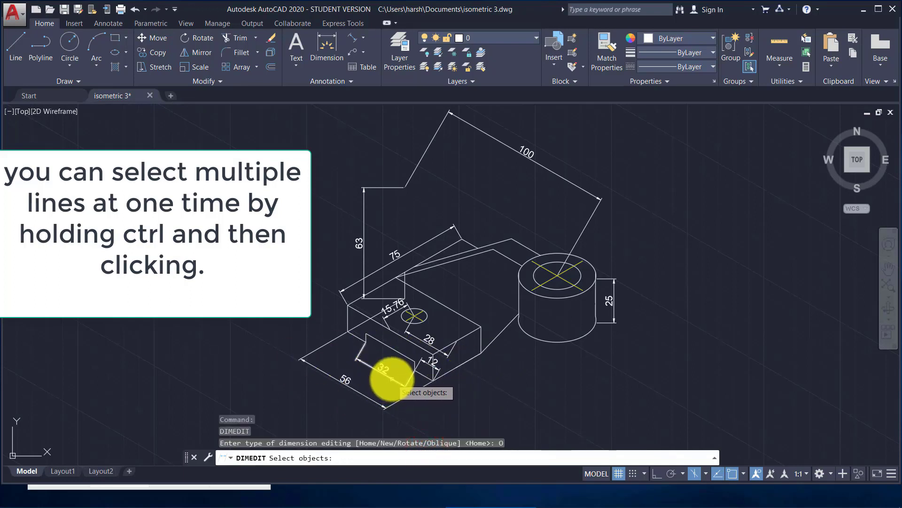
click(392, 378)
key(Return)
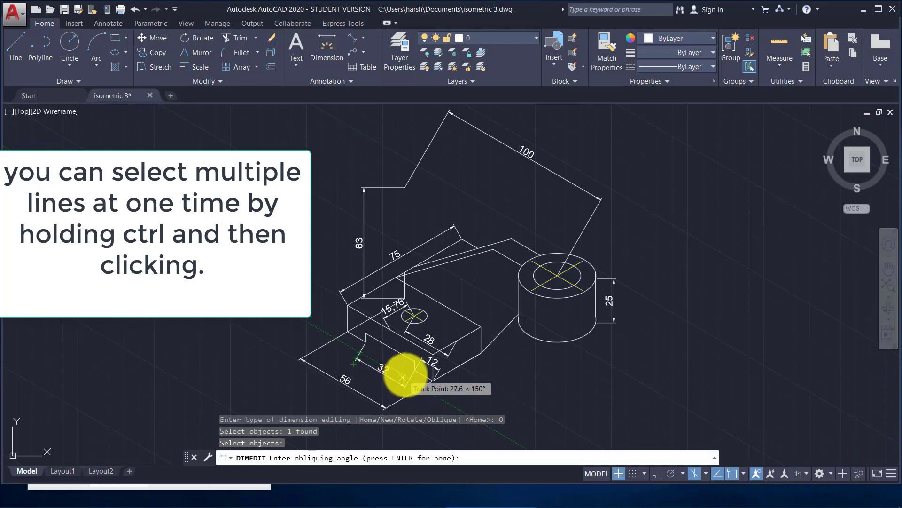
click(430, 377)
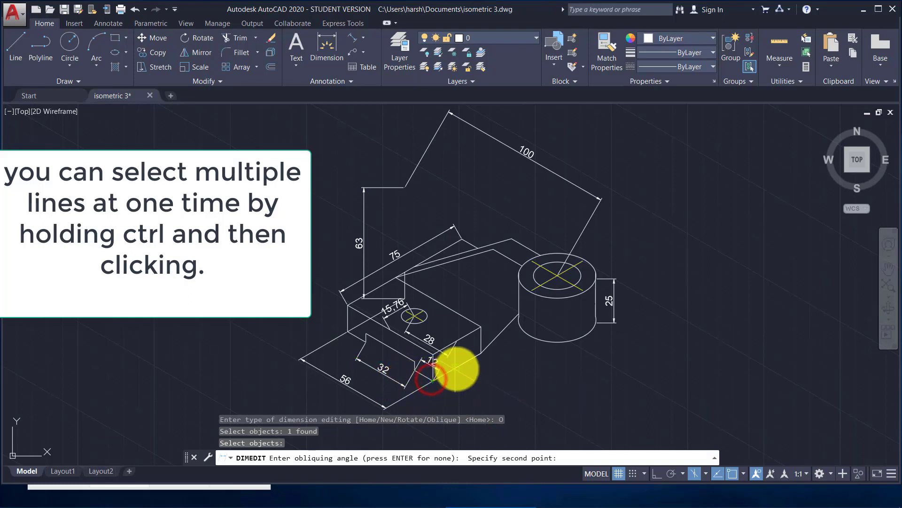
click(459, 368)
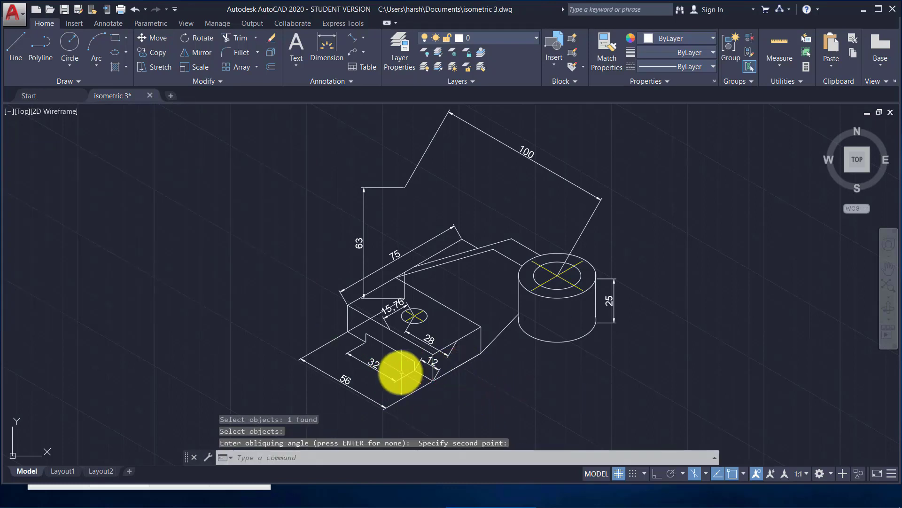
Oblique the tall vertical dimension so its extension lines run parallel to the block's front width edges.
key(Return)
click(423, 433)
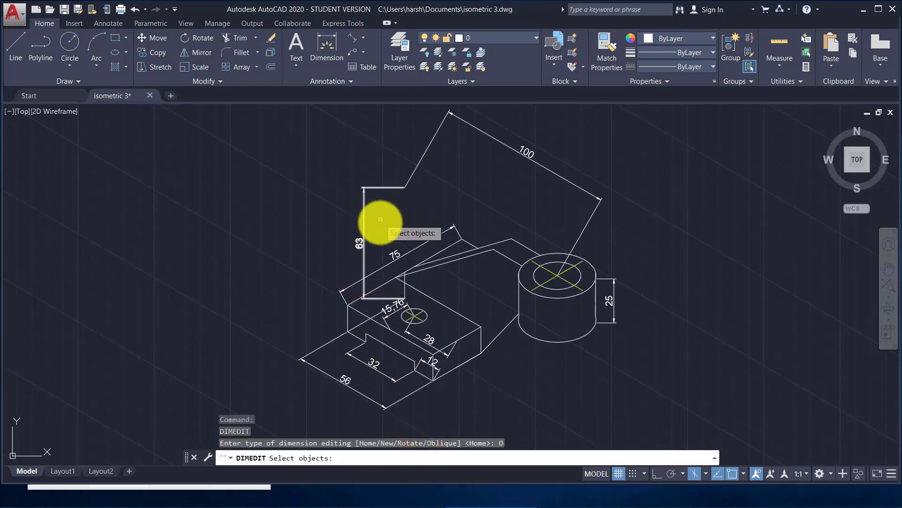
click(365, 232)
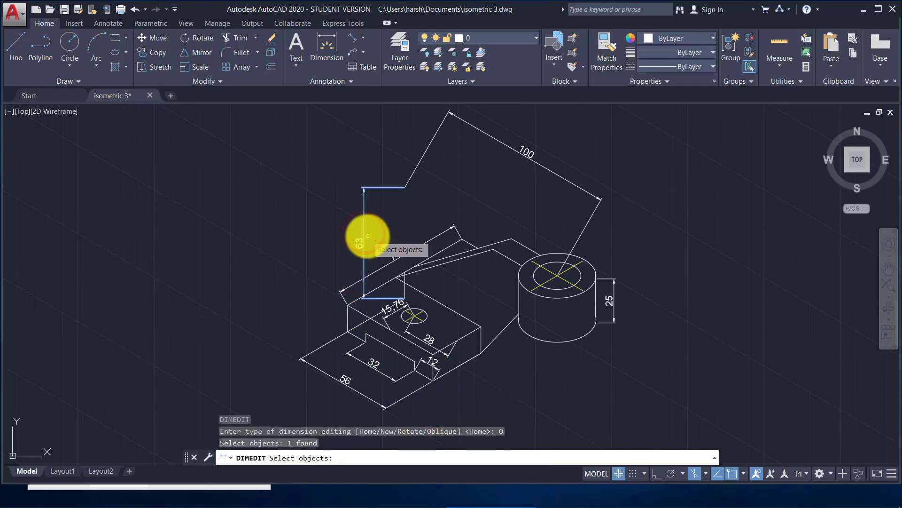
key(Return)
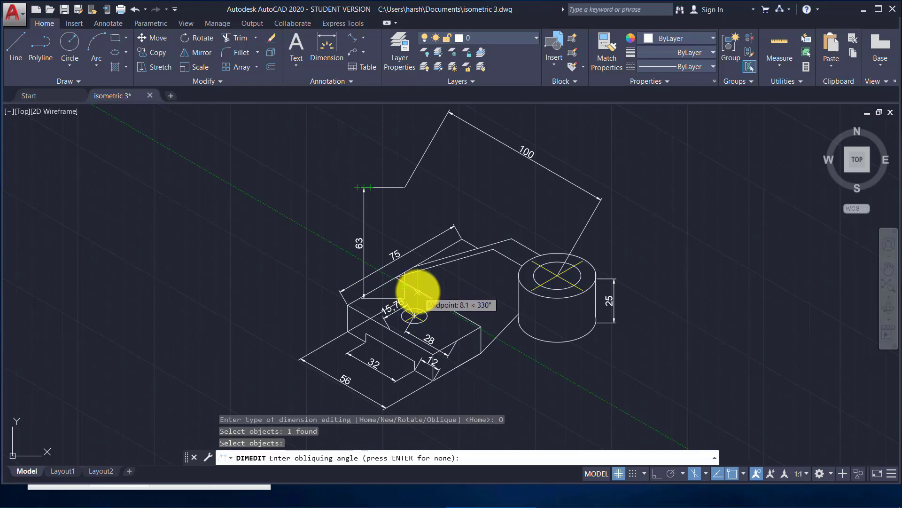
click(418, 292)
click(440, 302)
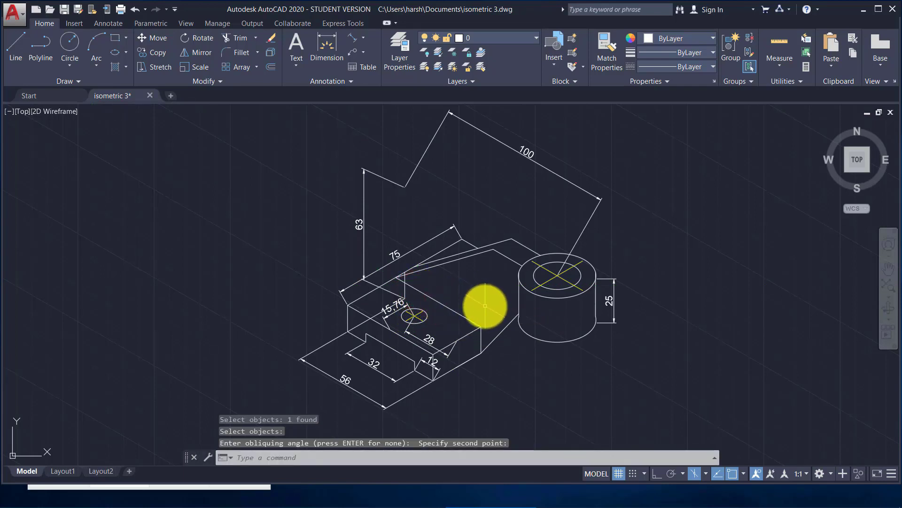
Oblique the 100 dimension that ends at the cylinder's centre with DIMEDIT, using an obliquing angle of 30.
key(Return)
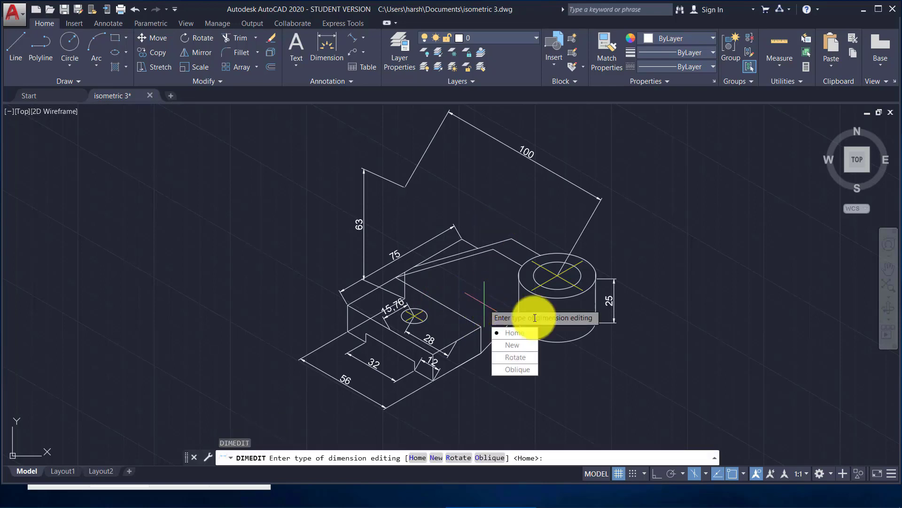
click(519, 368)
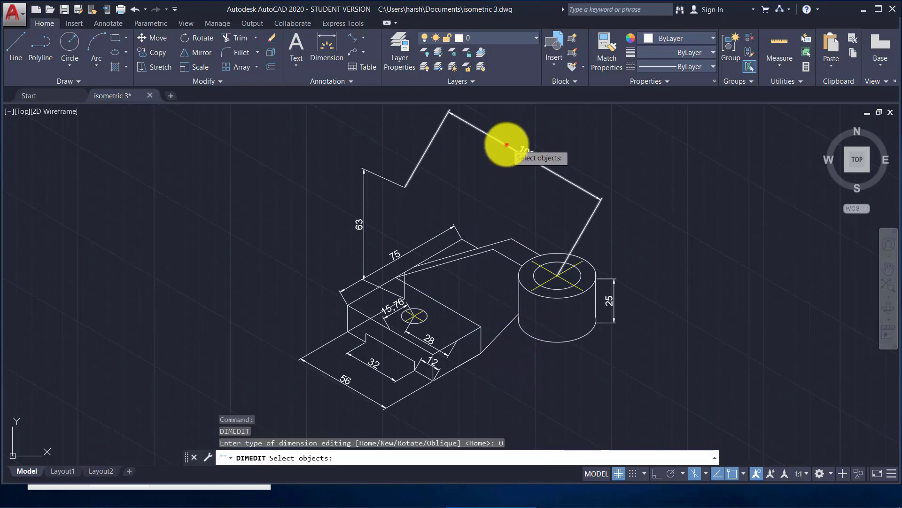
click(507, 144)
key(Return)
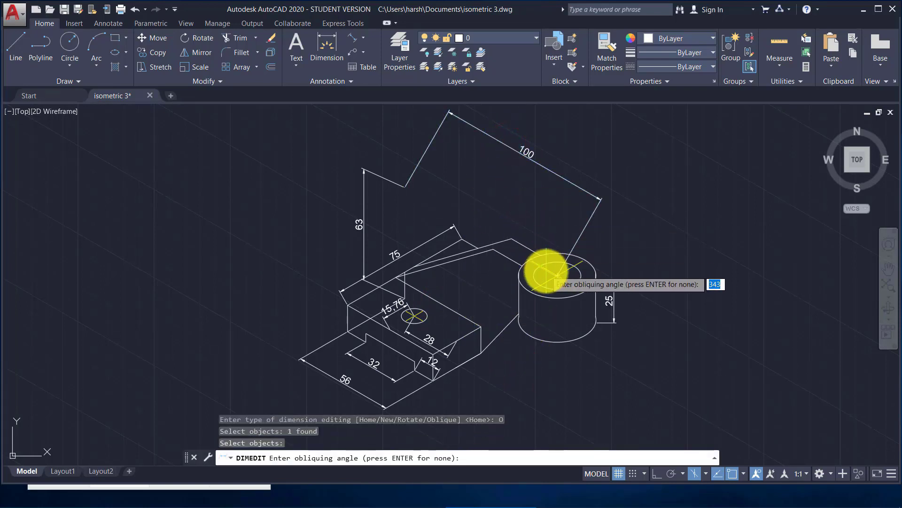
text(30)
key(Return)
Oblique the 75 dimension along the block's receding top edge with an obliquing angle of 150.
key(Return)
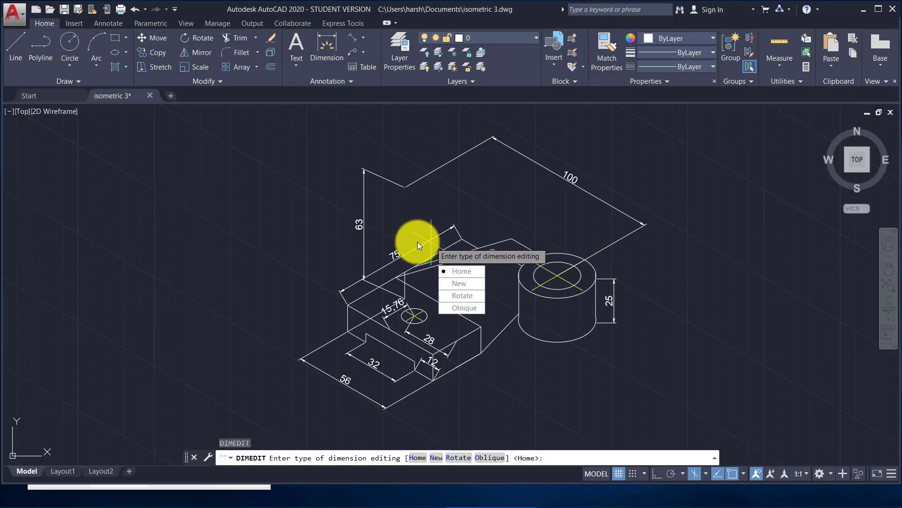
click(459, 307)
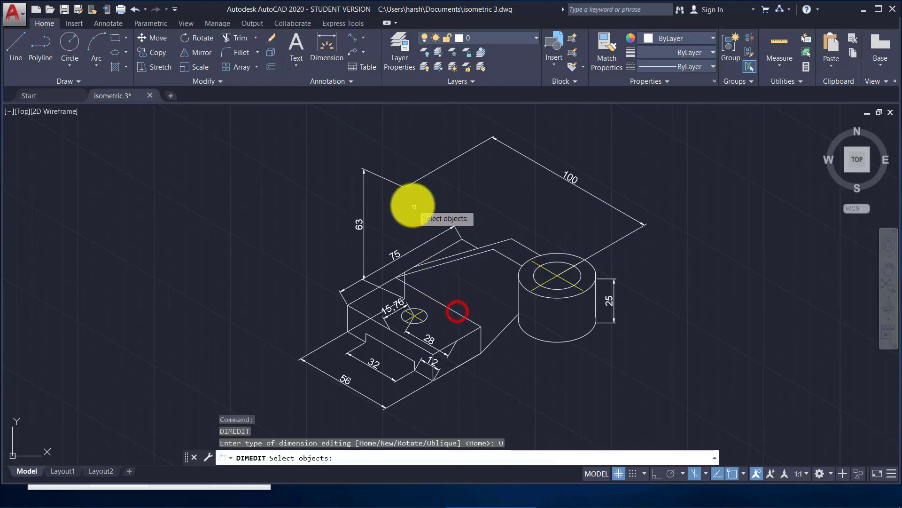
click(421, 245)
key(Return)
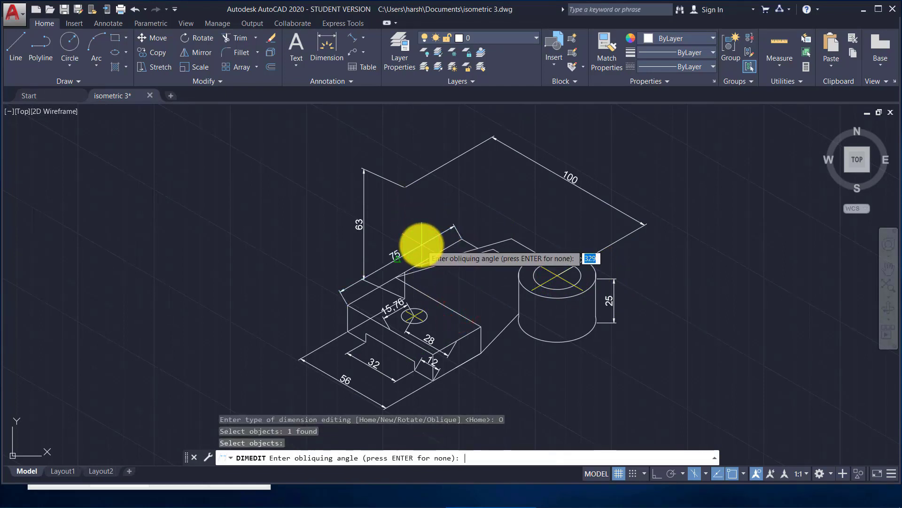
text(150)
key(Return)
Oblique the 28 dimension of the small hole so its extension lines follow the hole's receding centerline.
key(Return)
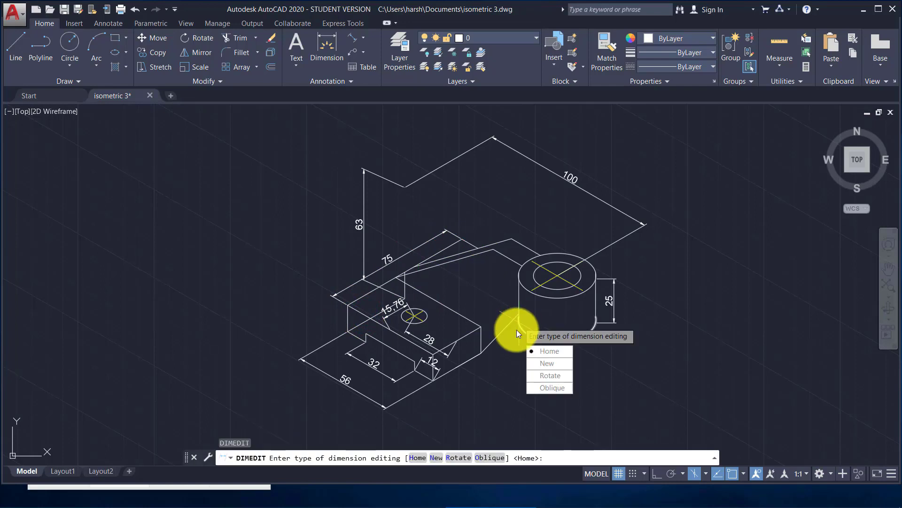
click(539, 386)
click(416, 337)
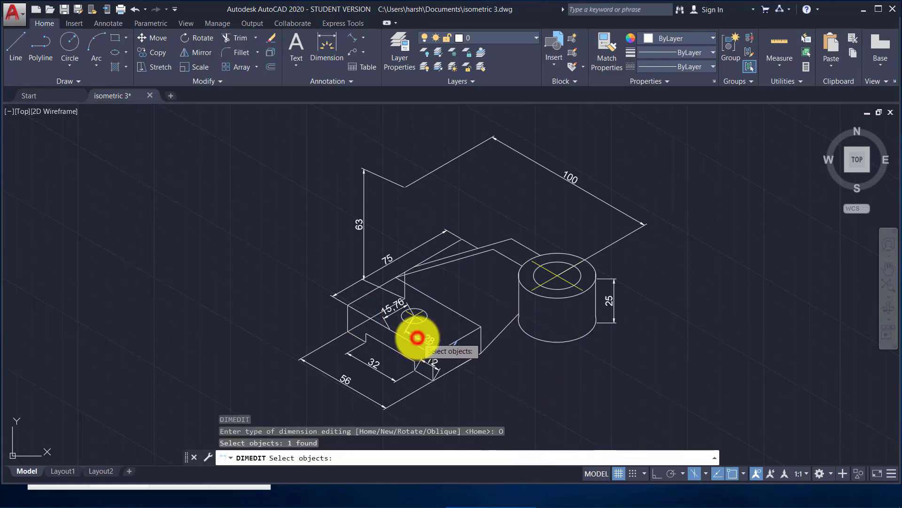
key(Return)
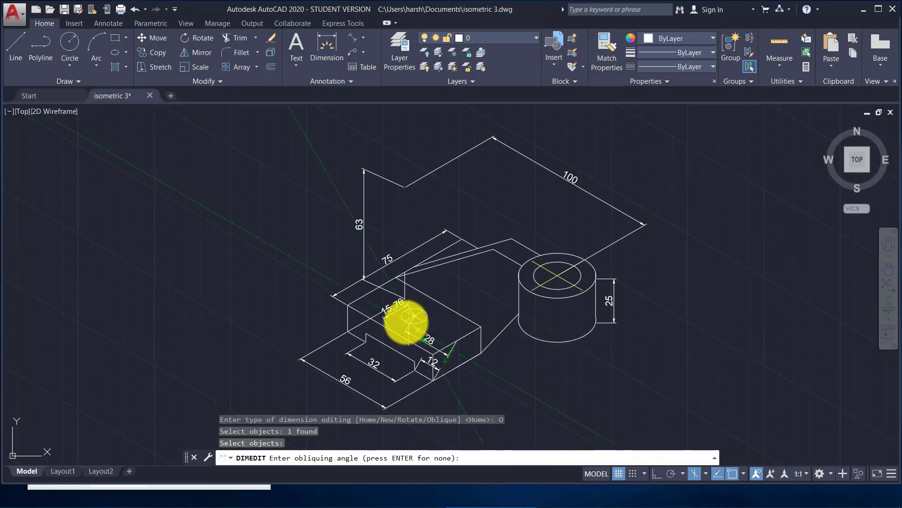
click(410, 317)
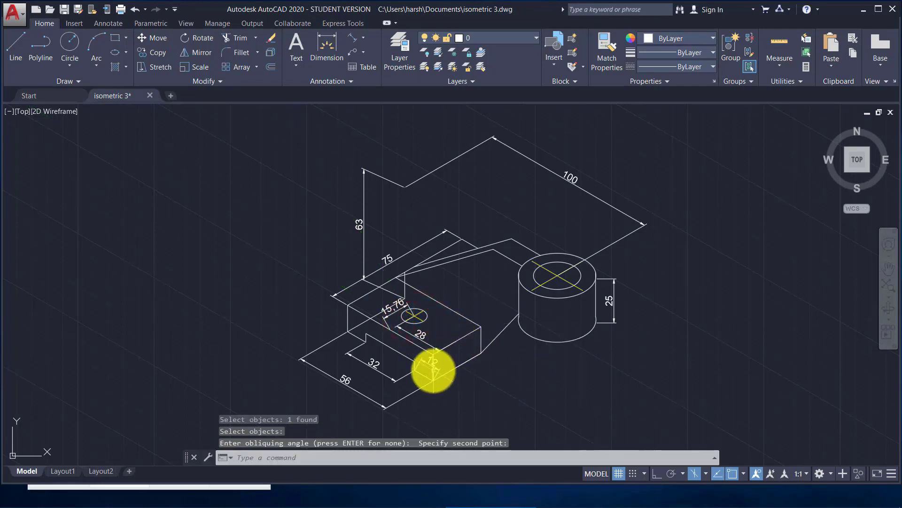
Oblique the 12 dimension beside the slot so its extension lines run parallel to the block's vertical corner edge.
click(433, 370)
key(Return)
text(o)
key(Return)
click(431, 364)
key(Return)
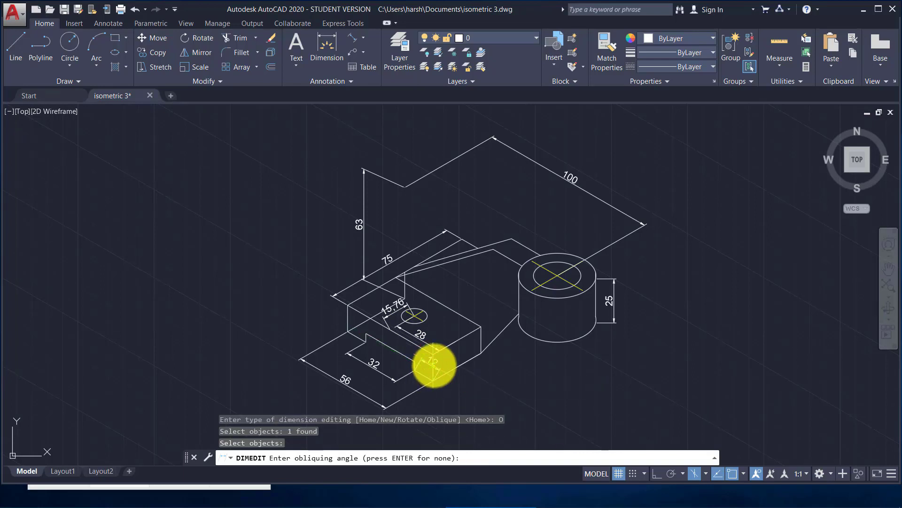
click(428, 353)
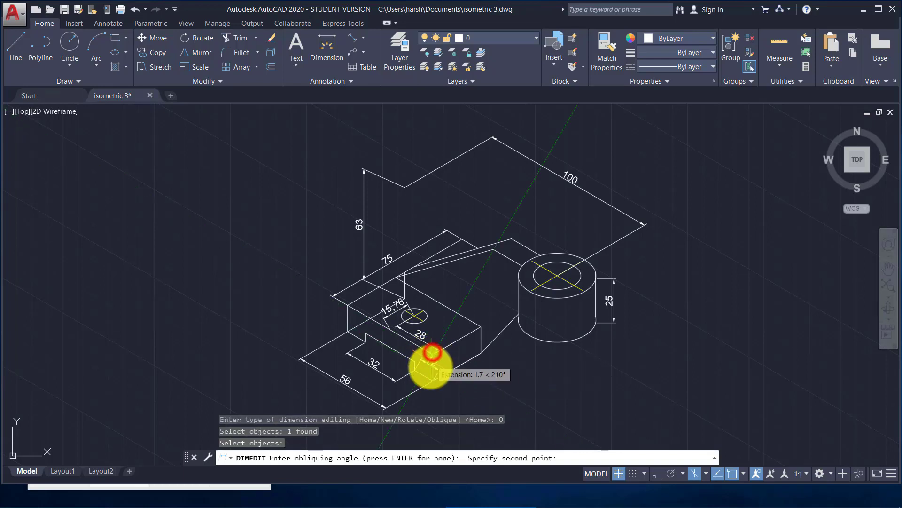
click(433, 378)
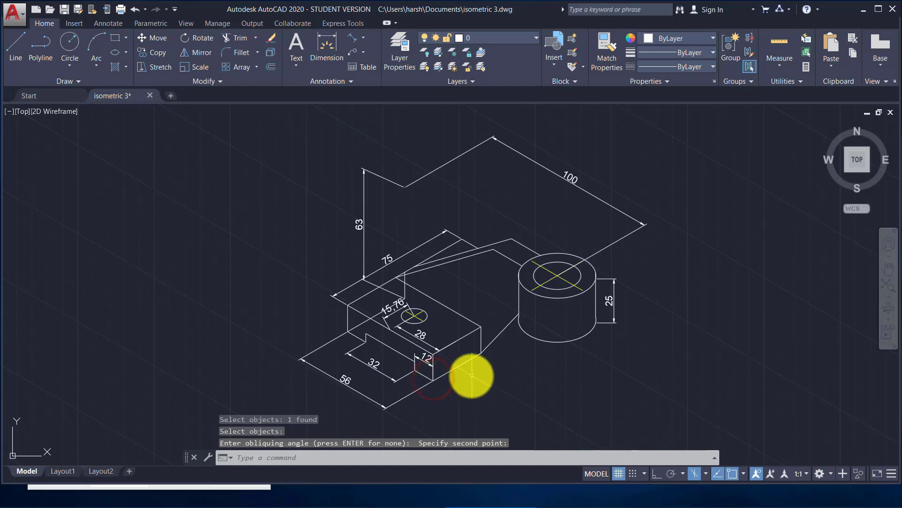
Oblique the 15,76 dimension of the small hole so its extension lines follow the hole centerline parallel to the block's front width.
key(Return)
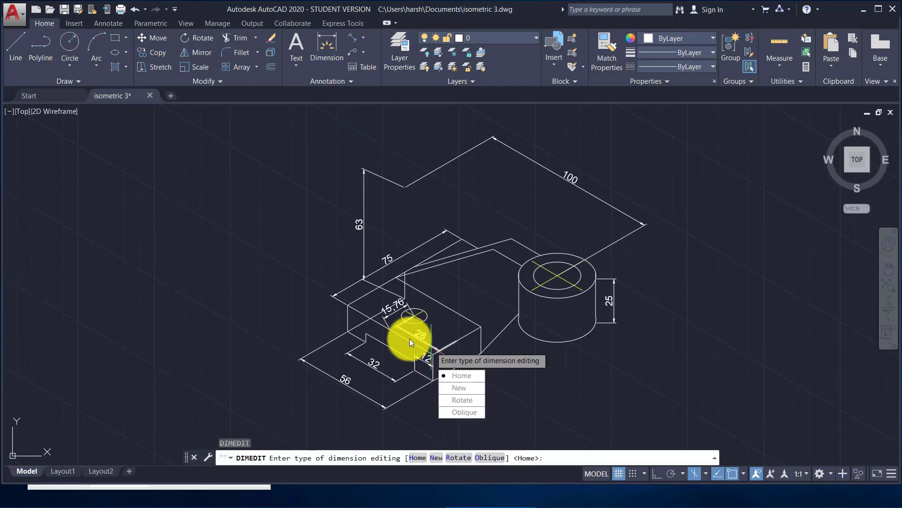
click(458, 412)
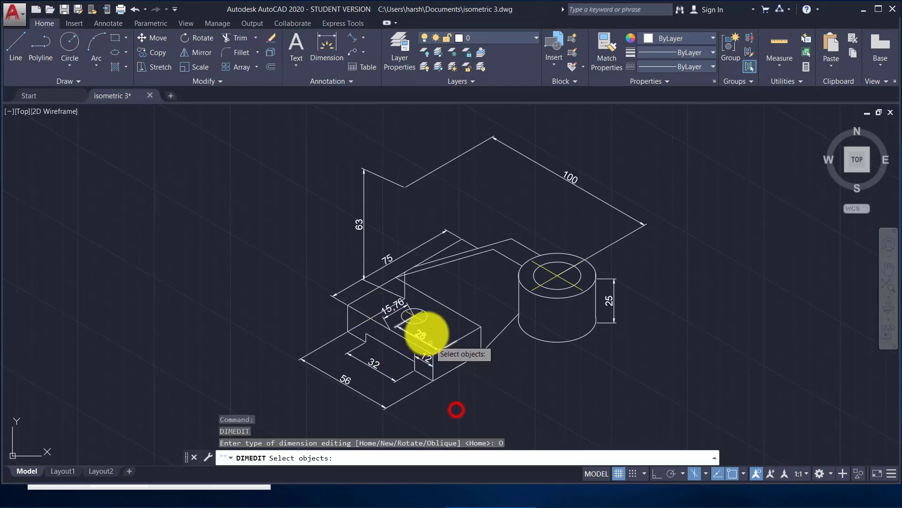
click(388, 316)
key(Return)
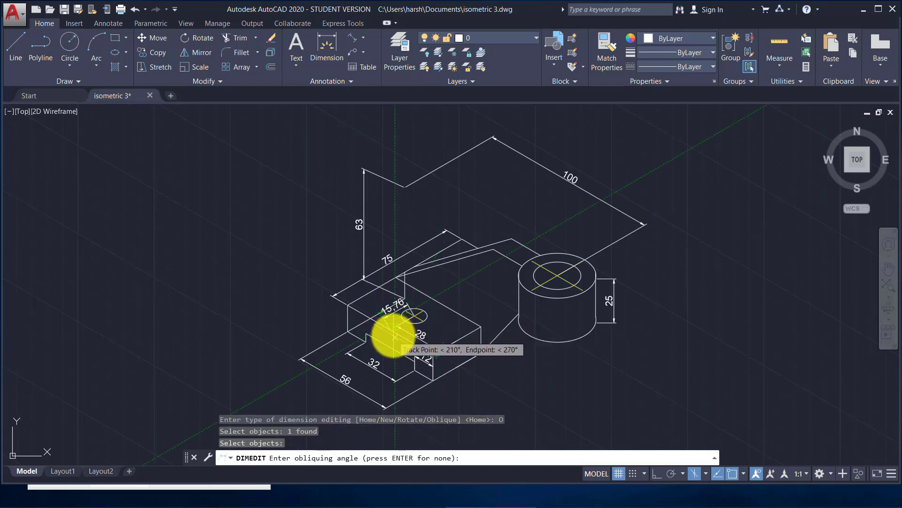
click(415, 316)
click(405, 312)
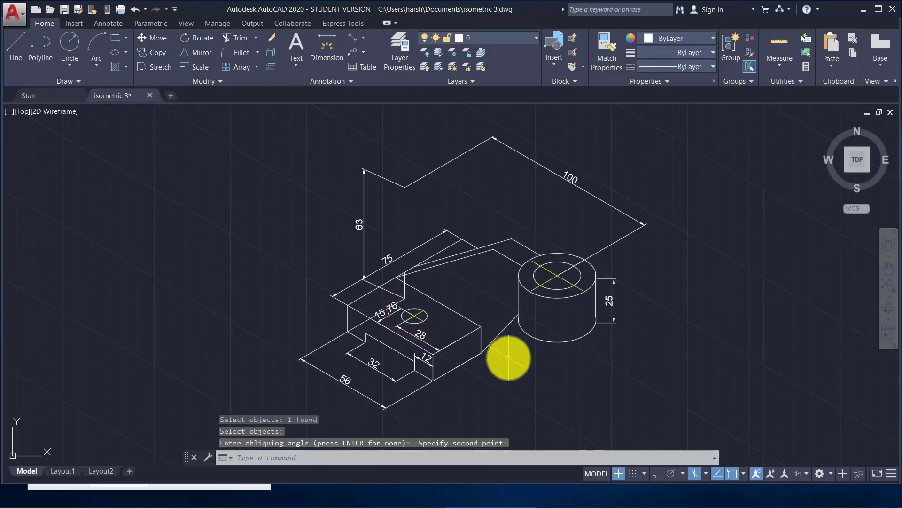
Oblique the cylinder's height dimension so its extension lines run parallel to the cylinder centerline in the block's width direction.
key(Return)
click(548, 421)
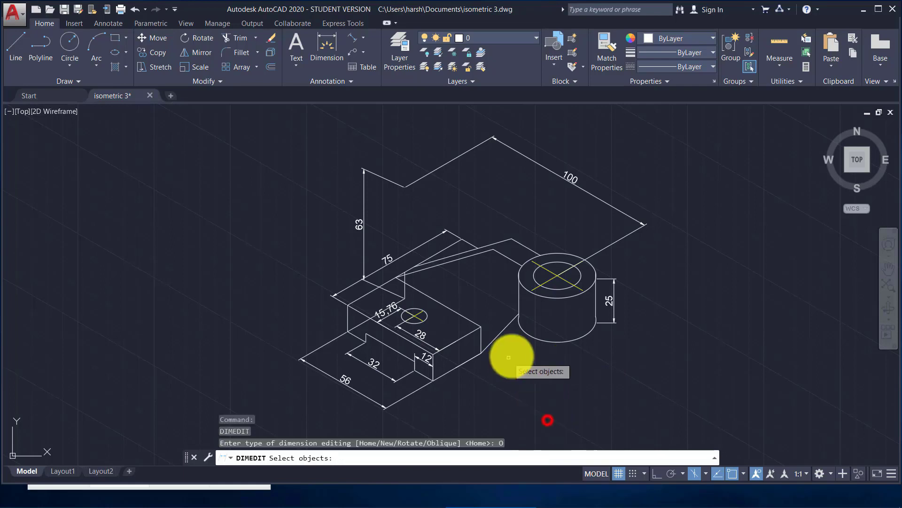
click(612, 297)
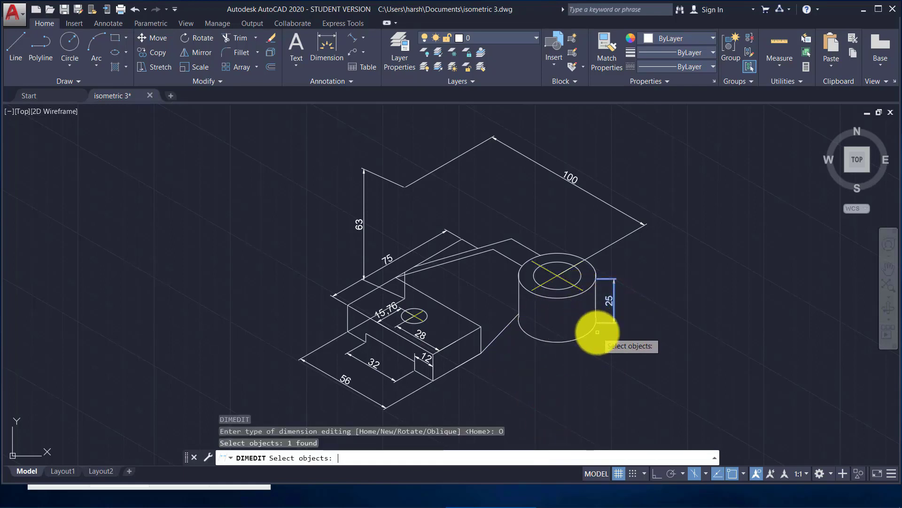
key(Return)
click(581, 290)
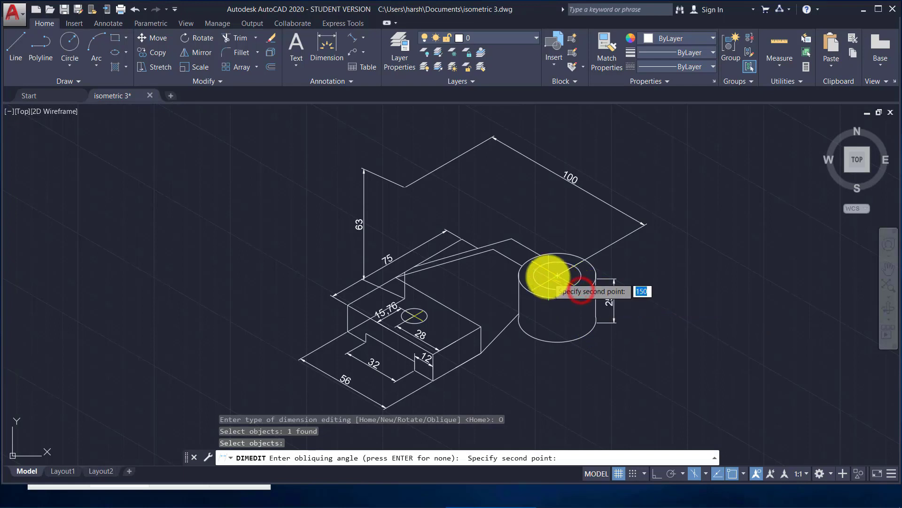
click(545, 266)
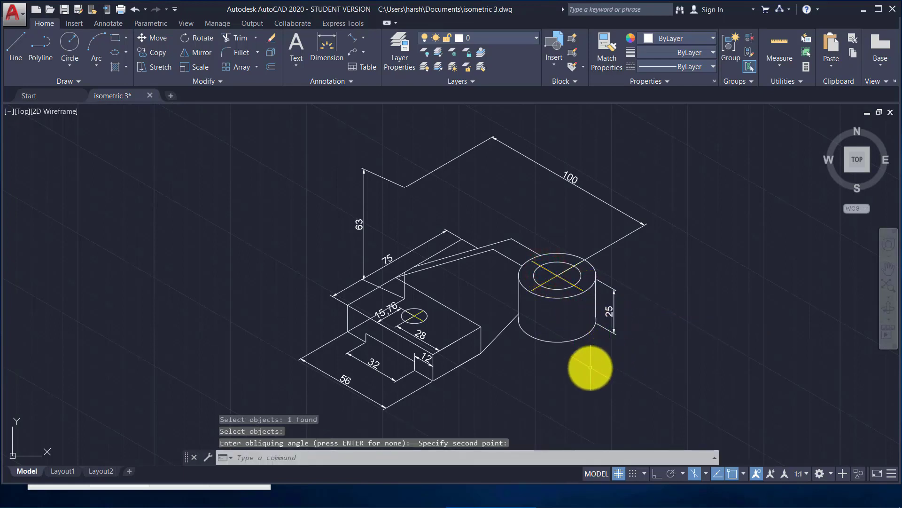
Set the drawing's global linetype scale factor to .33 with LTSCALE.
middle_drag(590, 367, 682, 341)
text(LTSc)
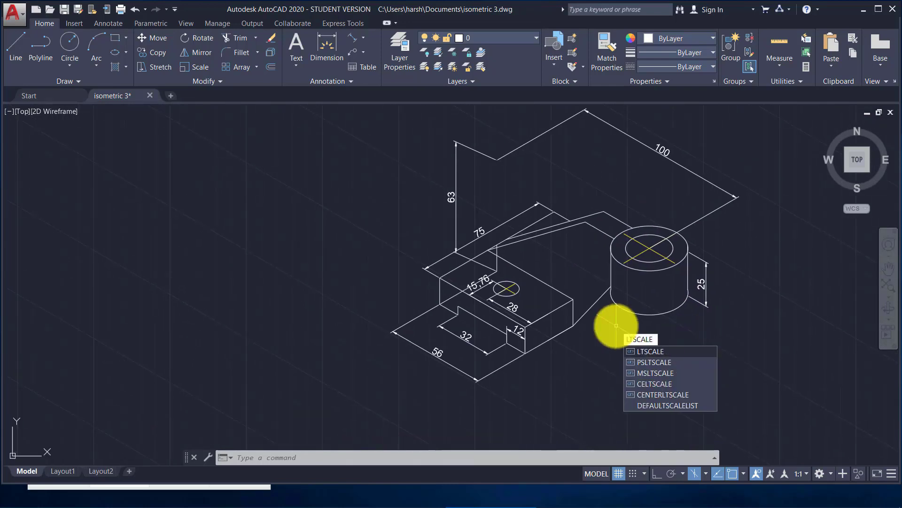
key(Return)
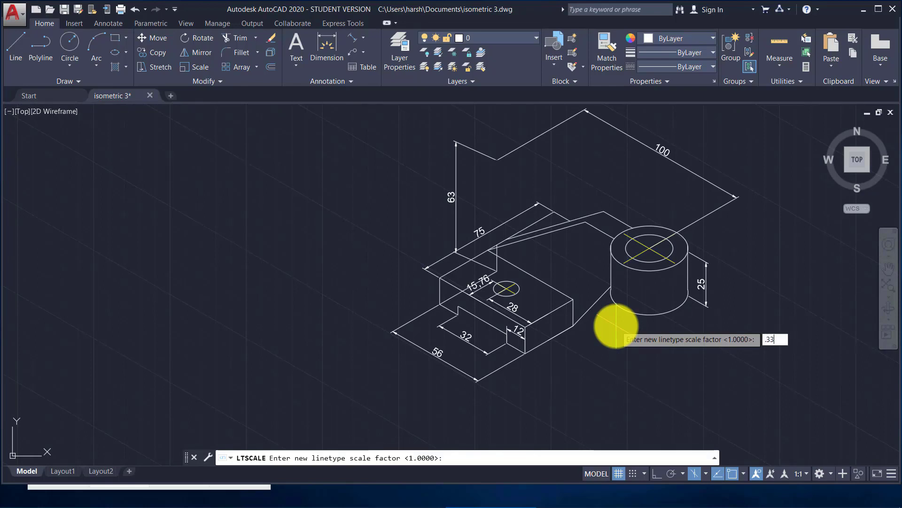
key(Return)
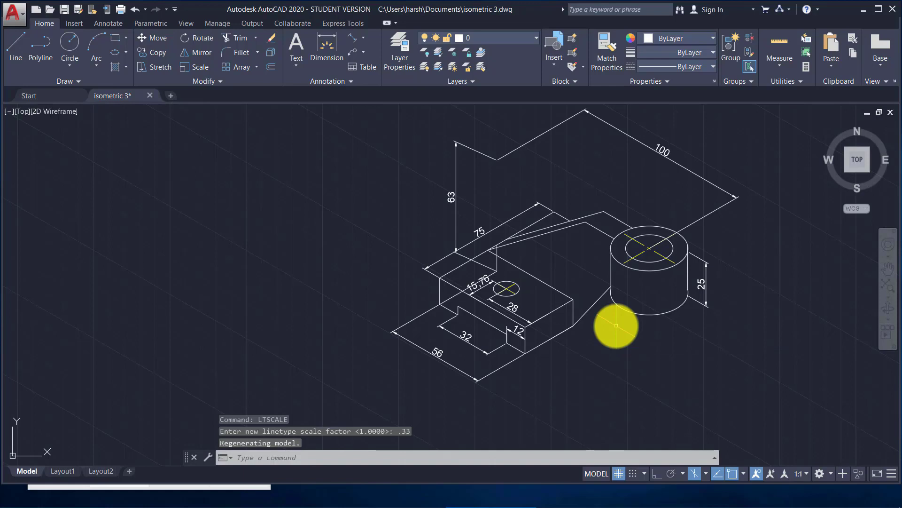
Create a new layer named hidden in the layer properties.
scroll(490, 260, up, 4)
click(399, 52)
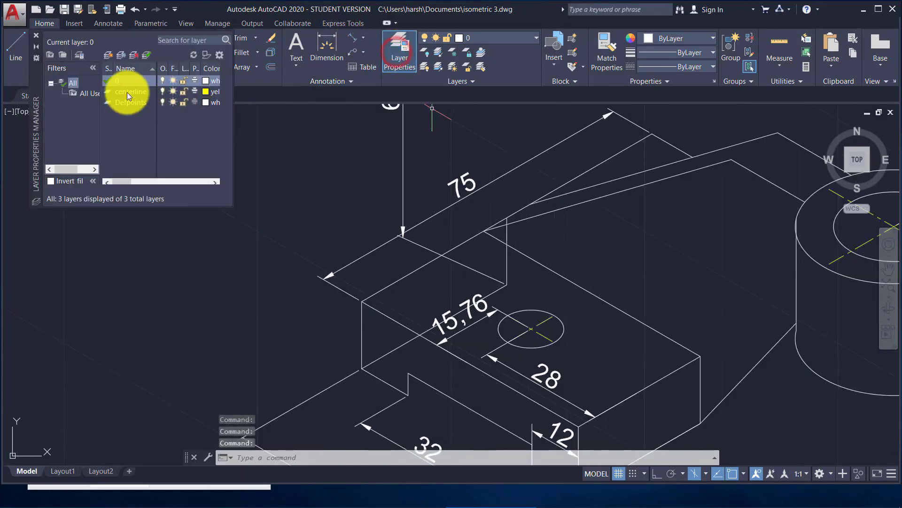
click(106, 56)
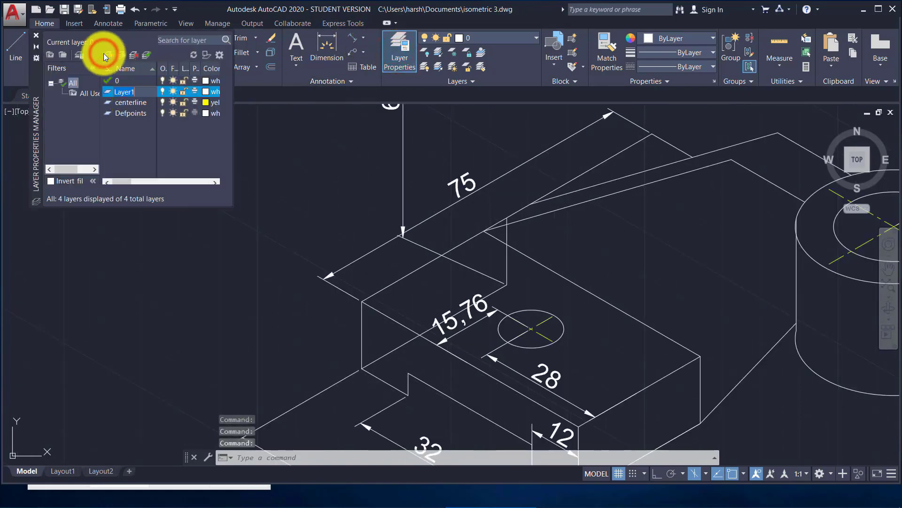
text(hidden)
key(Return)
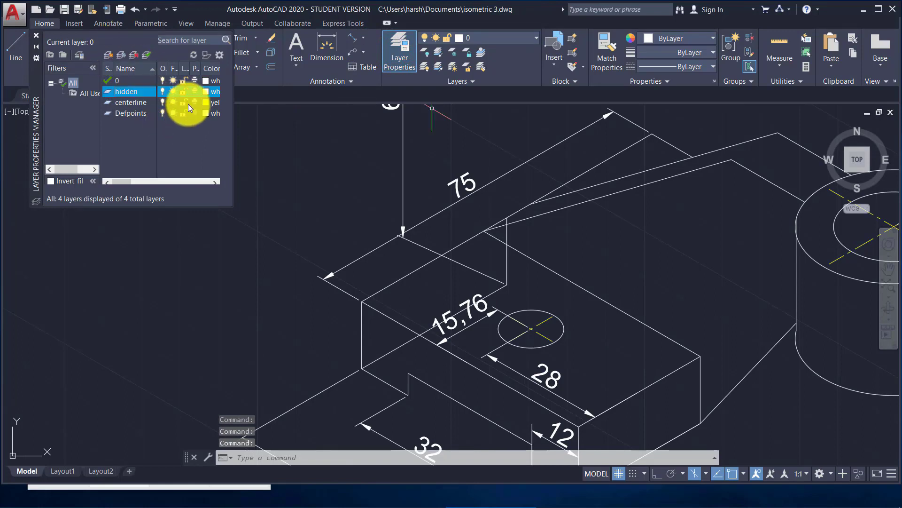
Load the HIDDEN linetype from acadiso.lin and assign it to the hidden layer.
click(216, 183)
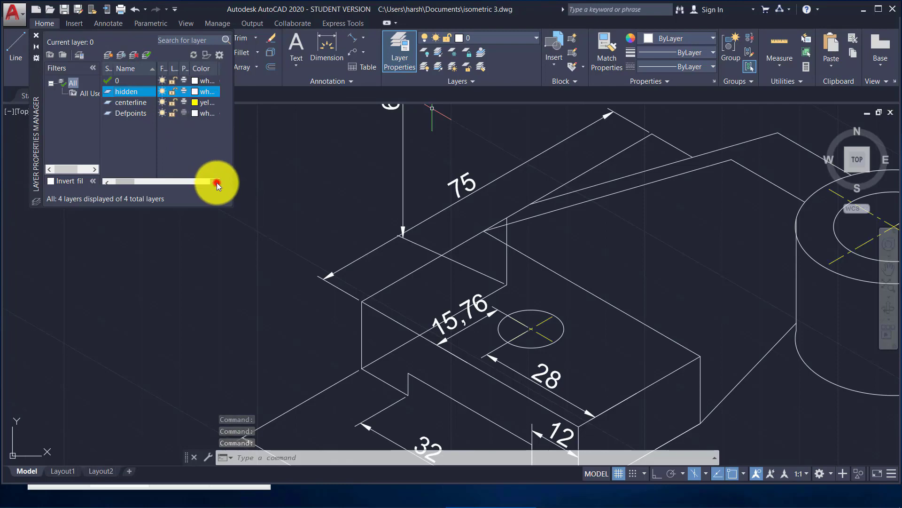
click(206, 91)
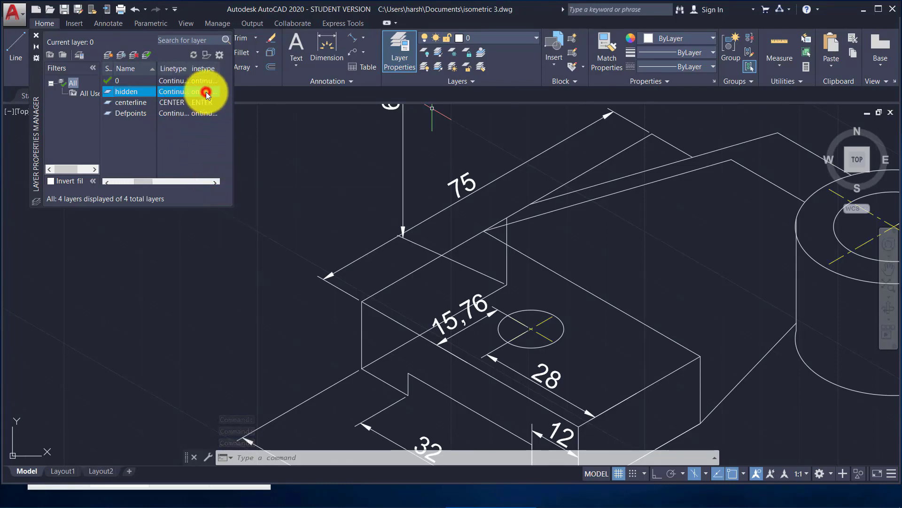
click(478, 310)
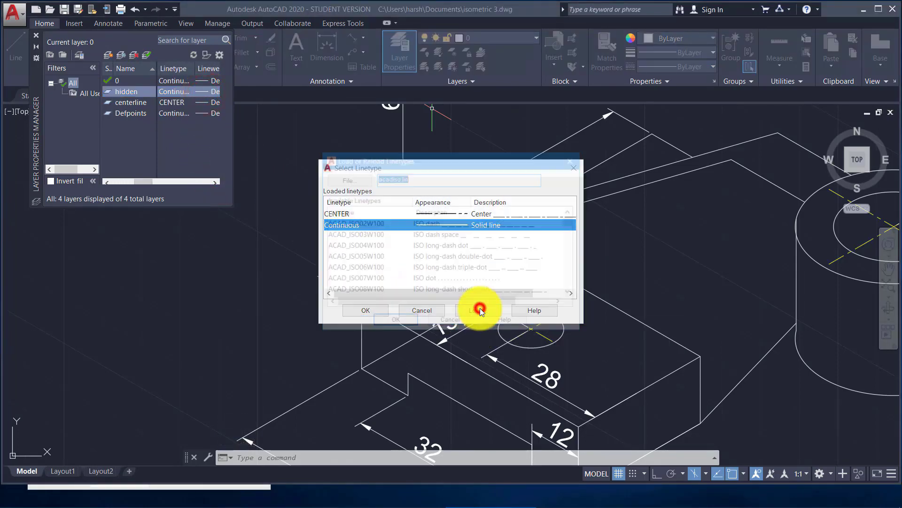
click(352, 223)
key(h)
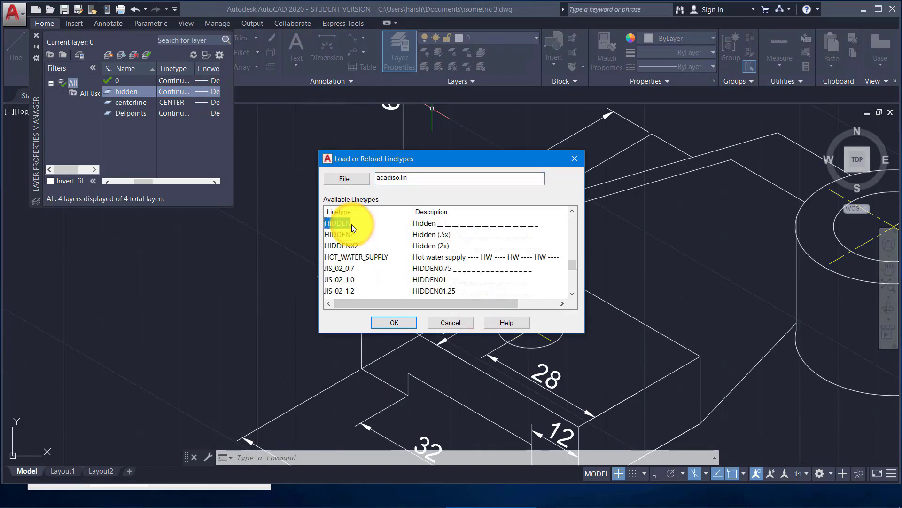
click(420, 220)
click(398, 321)
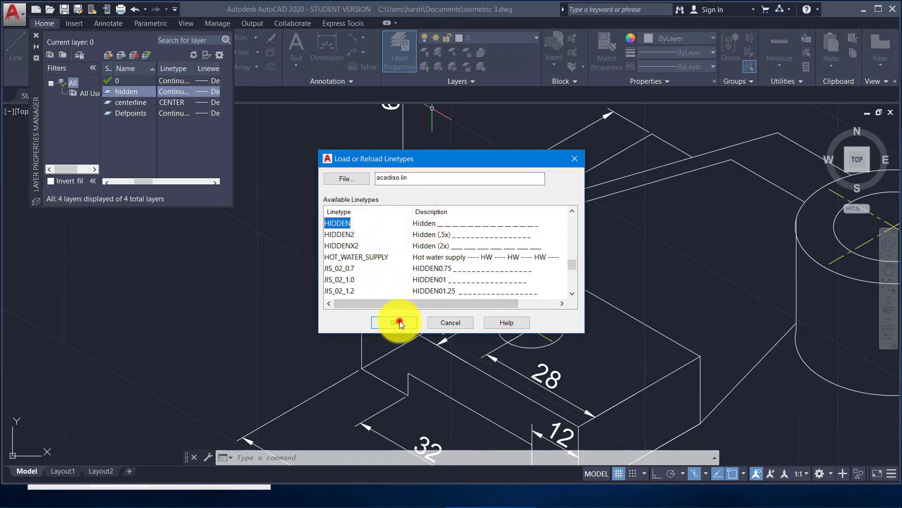
click(375, 236)
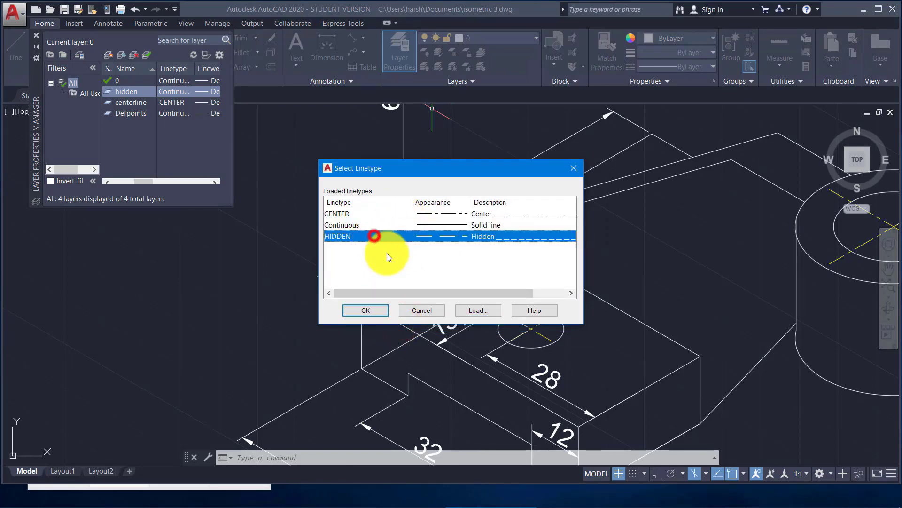
click(361, 310)
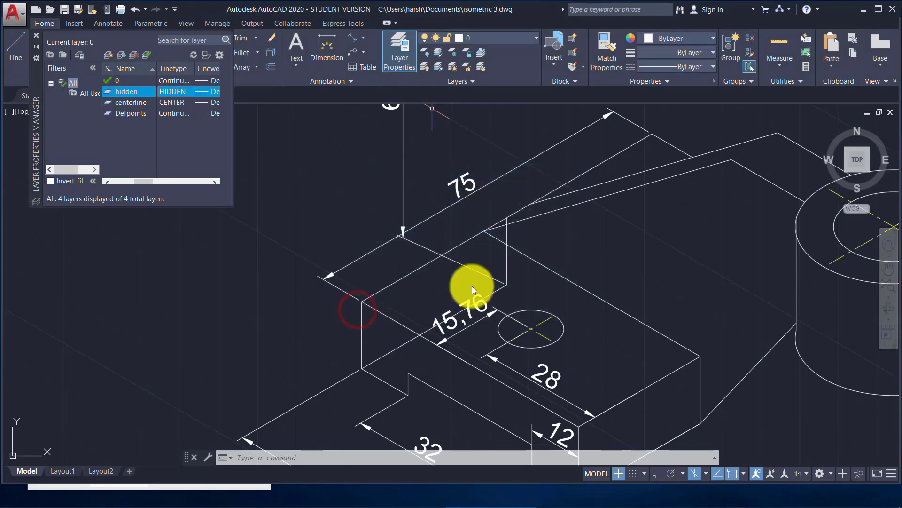
scroll(510, 268, down, 2)
mouse_move(575, 268)
middle_down()
mouse_move(555, 237)
mouse_move(516, 252)
middle_up()
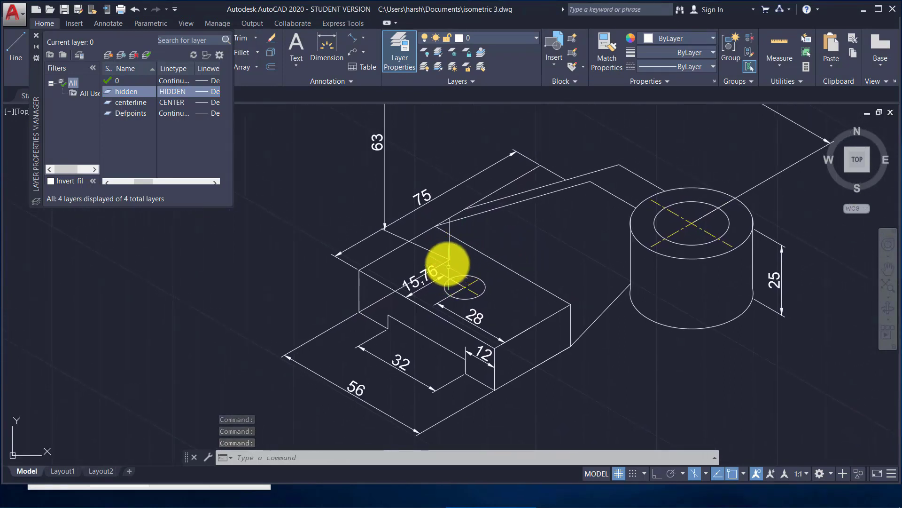
Assign the block's rear vertical edge and its adjoining concealed bottom edge to the hidden layer and close the layer properties.
click(450, 247)
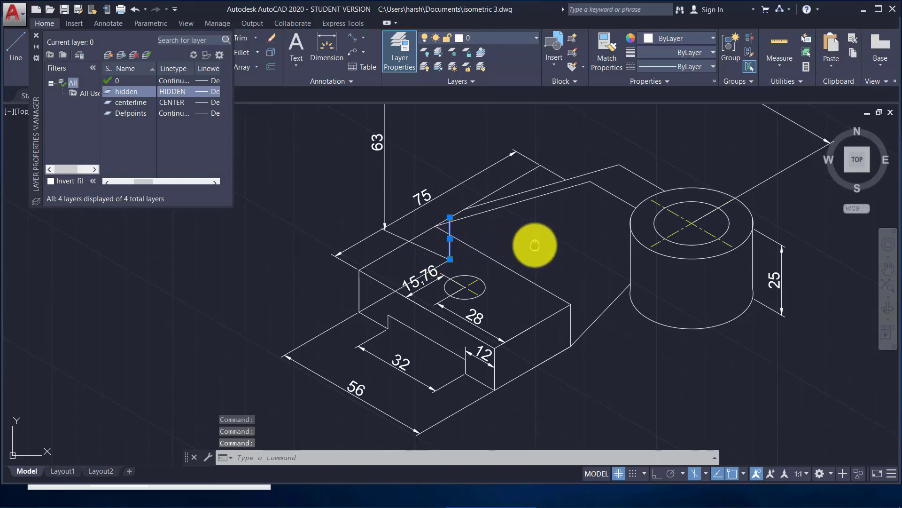
middle_drag(535, 245, 474, 298)
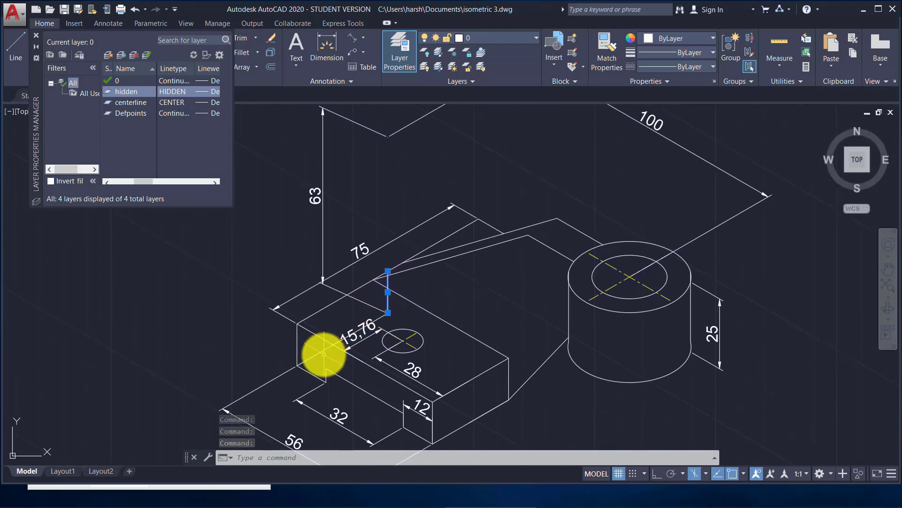
click(321, 351)
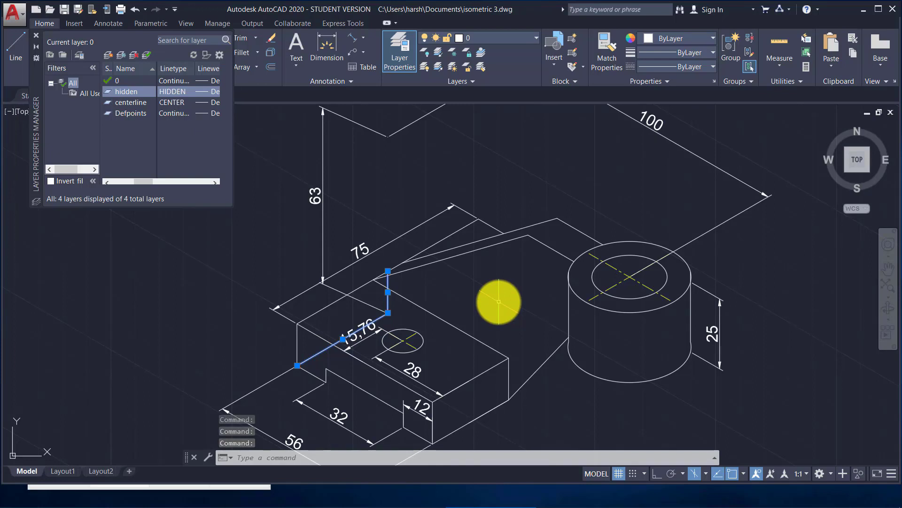
click(528, 38)
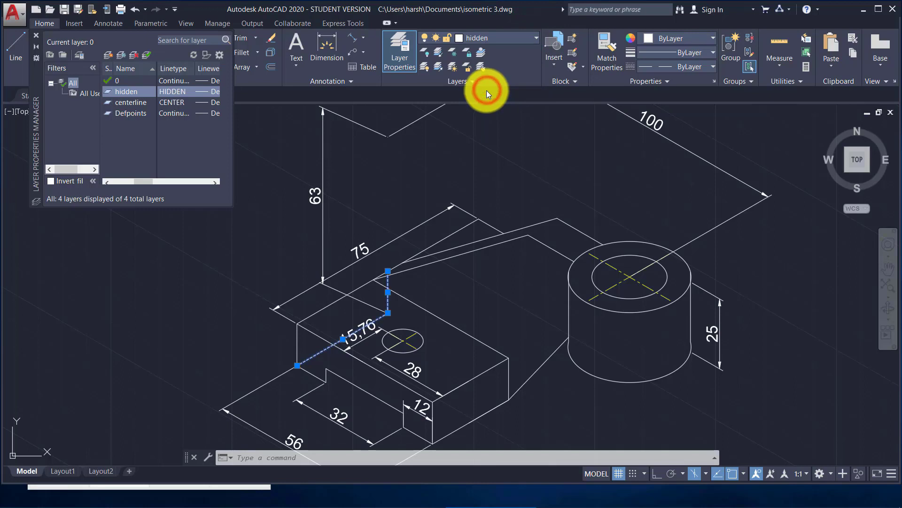
click(36, 35)
key(Escape)
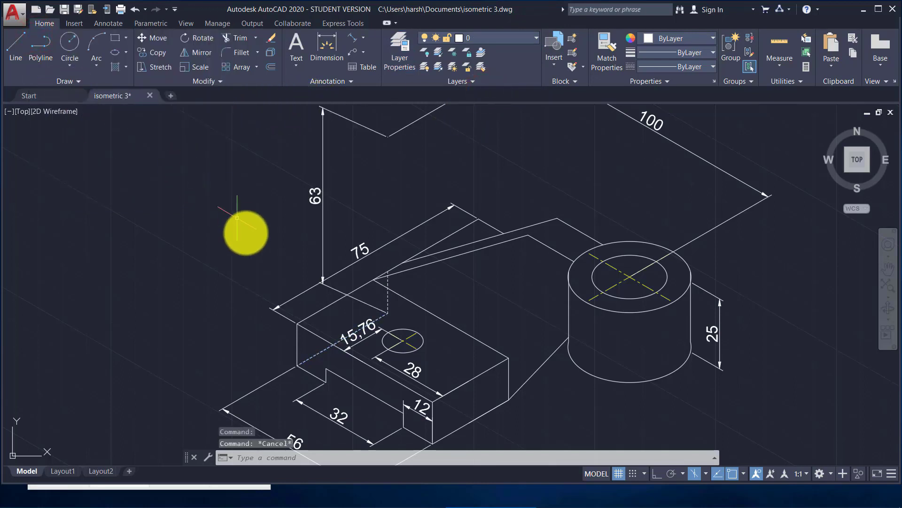
Set the text angle of the block's 56 width dimension to -30 with DIMTEDIT.
mouse_move(246, 231)
middle_down()
mouse_move(235, 161)
mouse_move(193, 177)
mouse_move(148, 256)
middle_up()
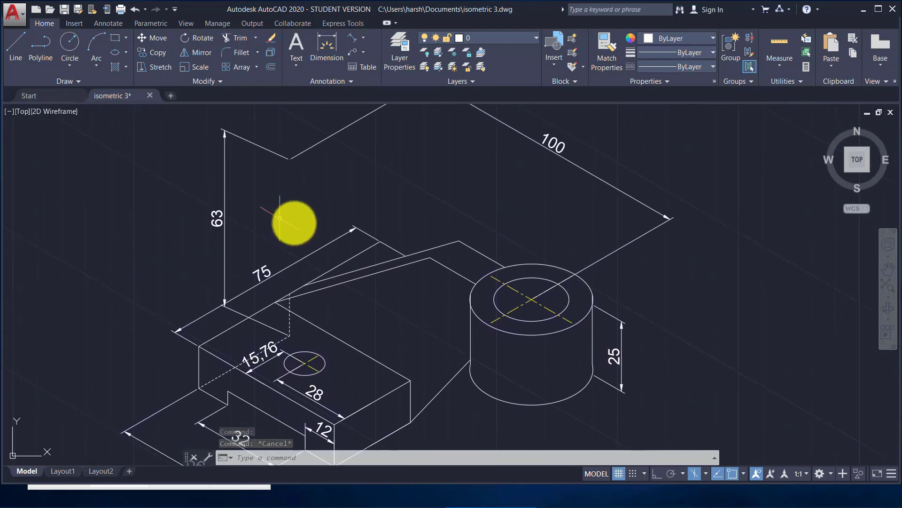
middle_drag(403, 192, 366, 137)
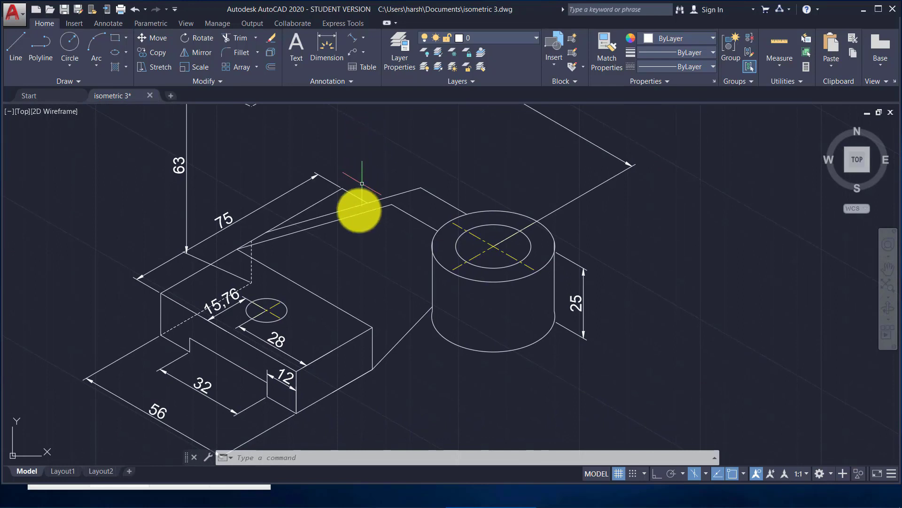
text(dim)
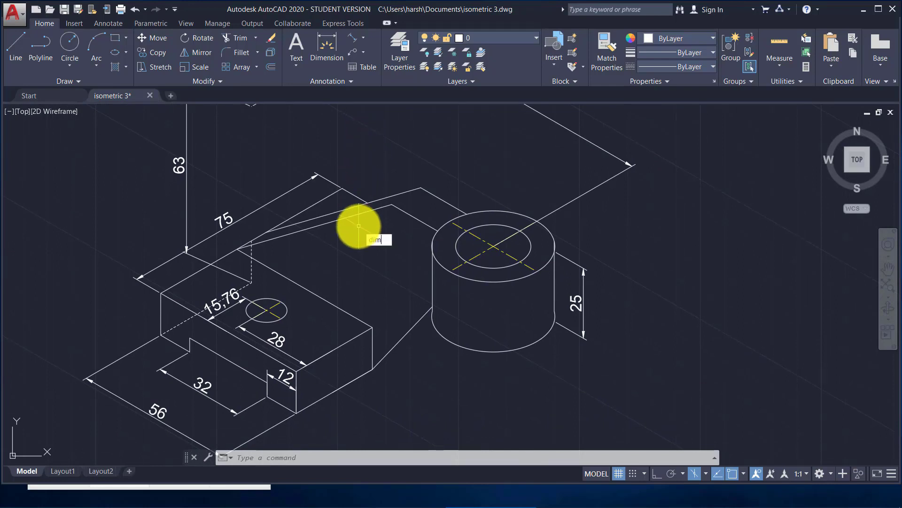
text(tedit)
key(Return)
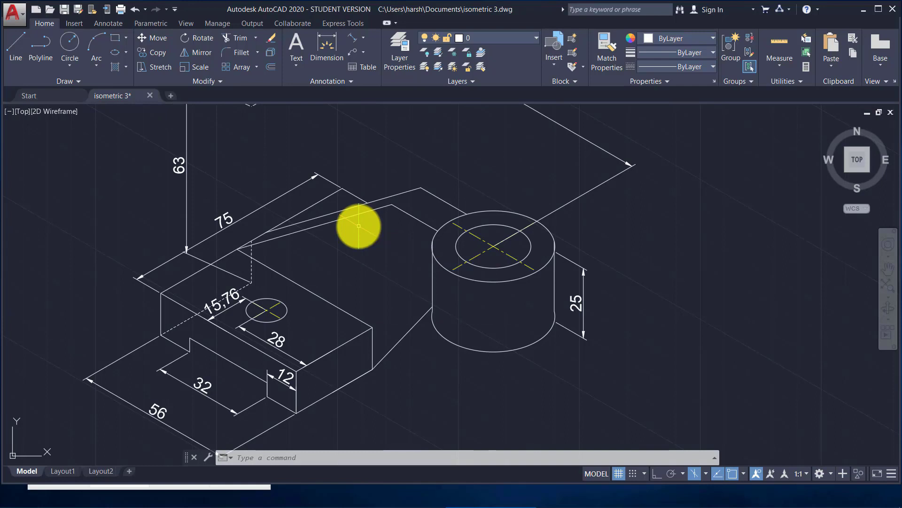
click(155, 412)
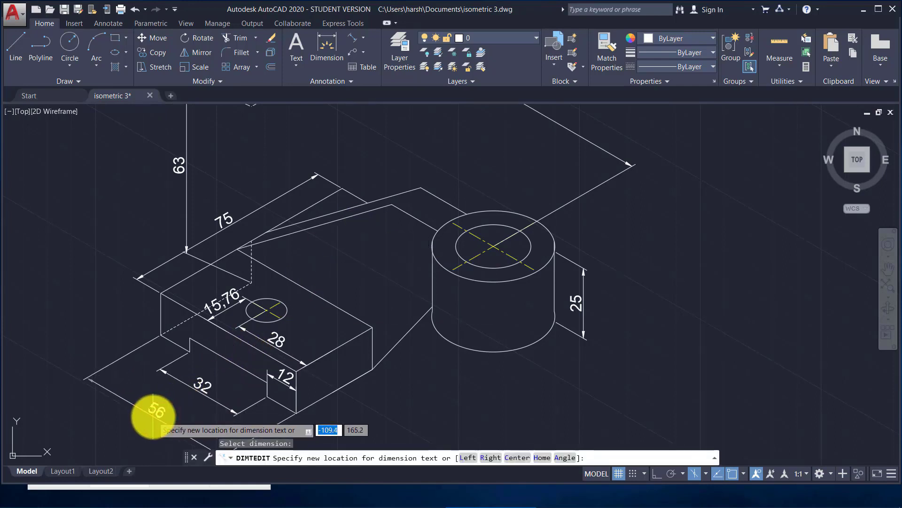
click(564, 457)
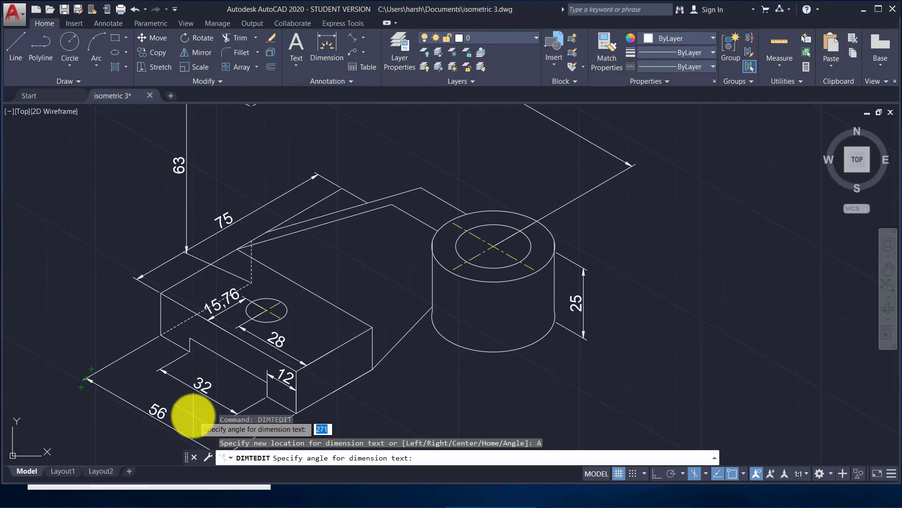
text(-30)
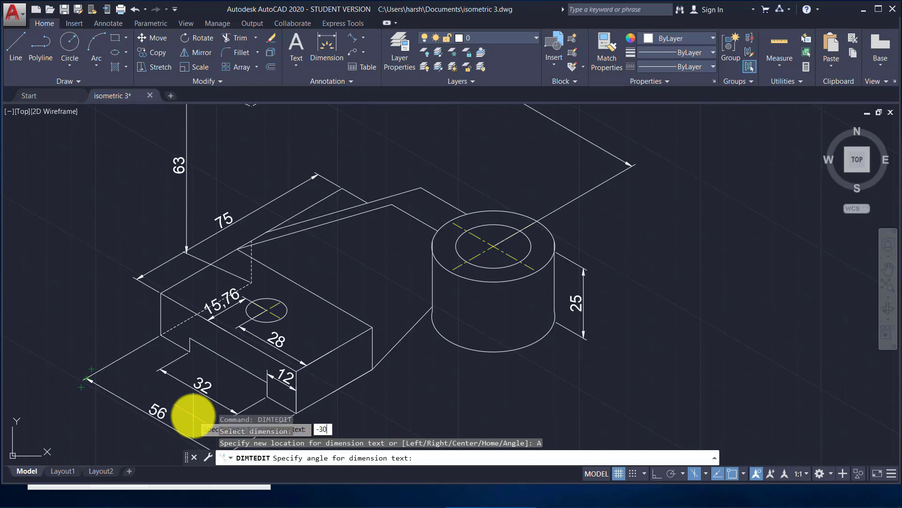
key(Return)
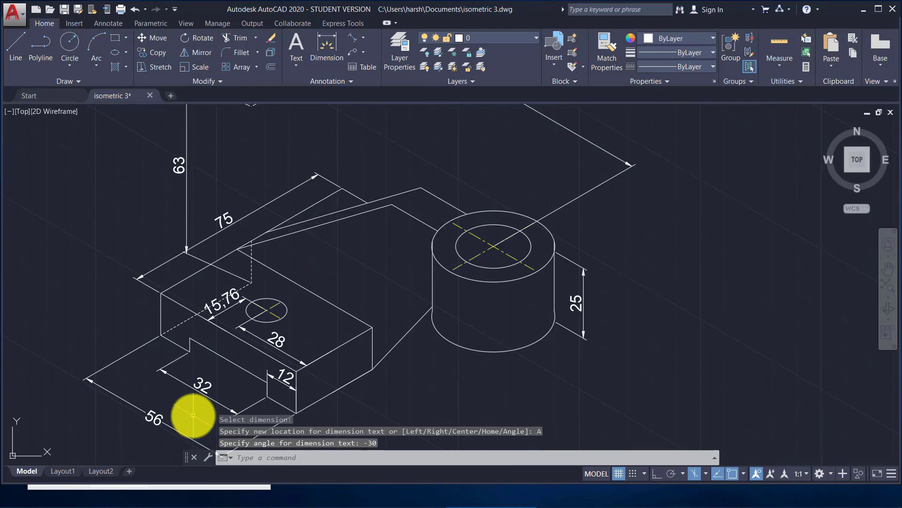
Set the text angle of the slot's 32 width dimension to -30 with DIMTEDIT.
middle_drag(348, 413, 447, 316)
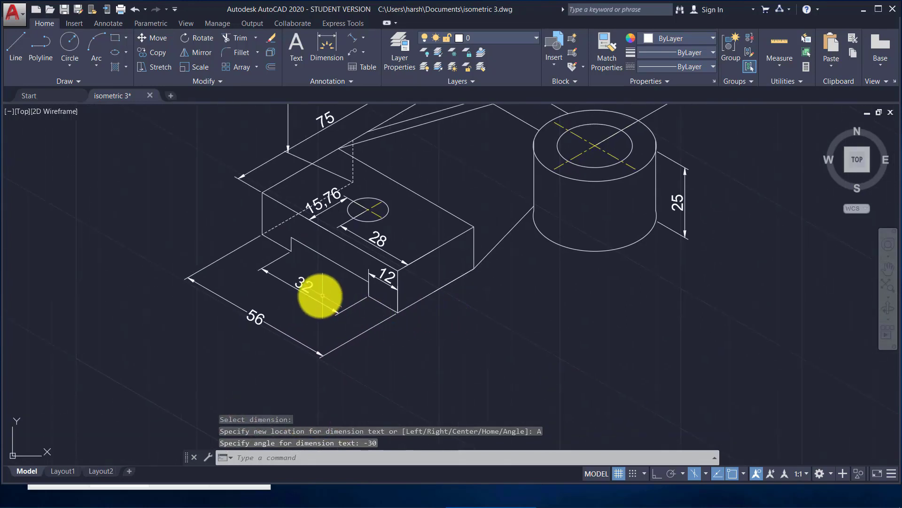
key(Return)
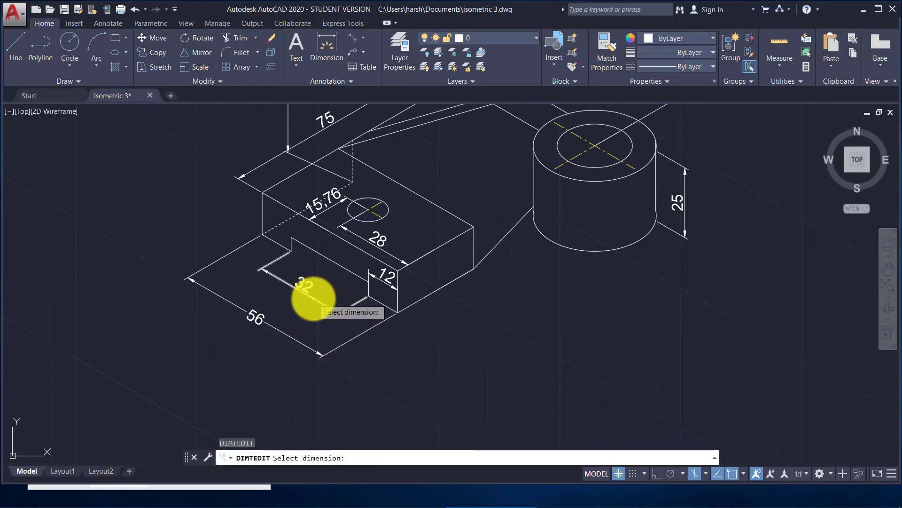
click(314, 298)
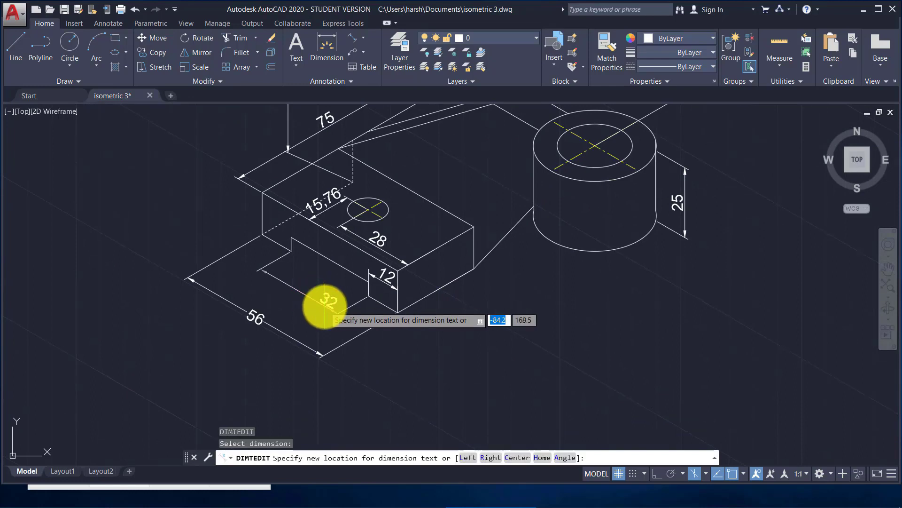
text(a)
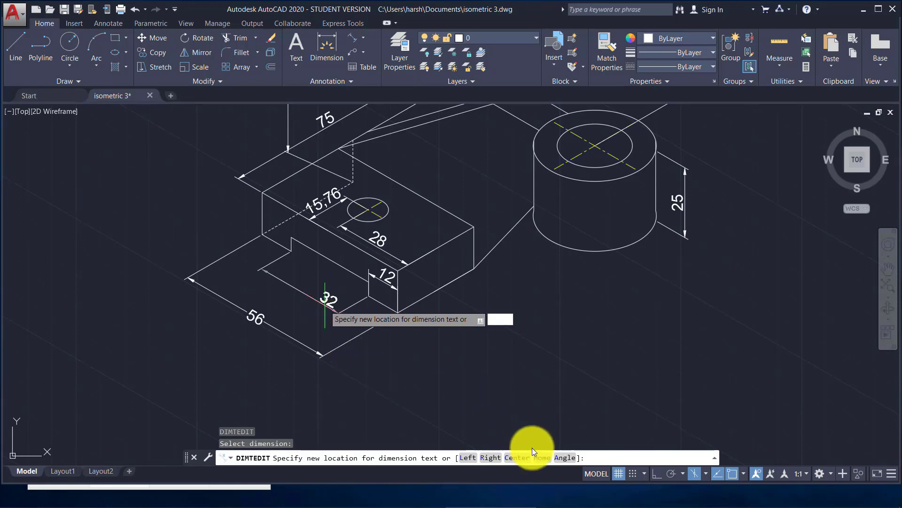
click(562, 457)
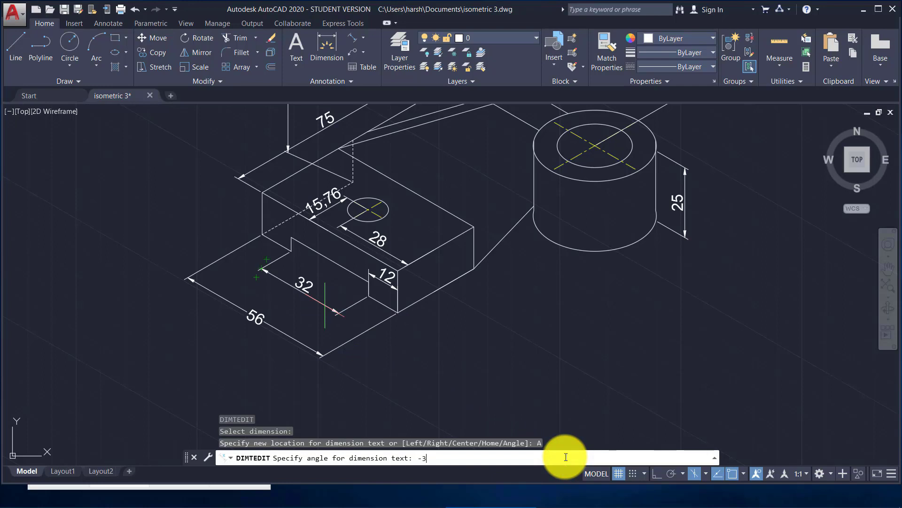
key(Return)
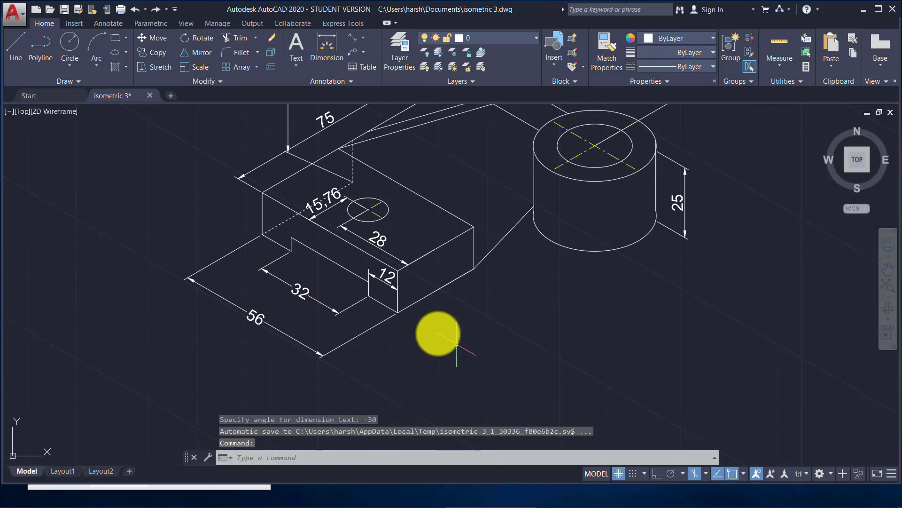
Set the text angle of the 12 dimension beside the slot to -30 with DIMTEDIT.
key(Return)
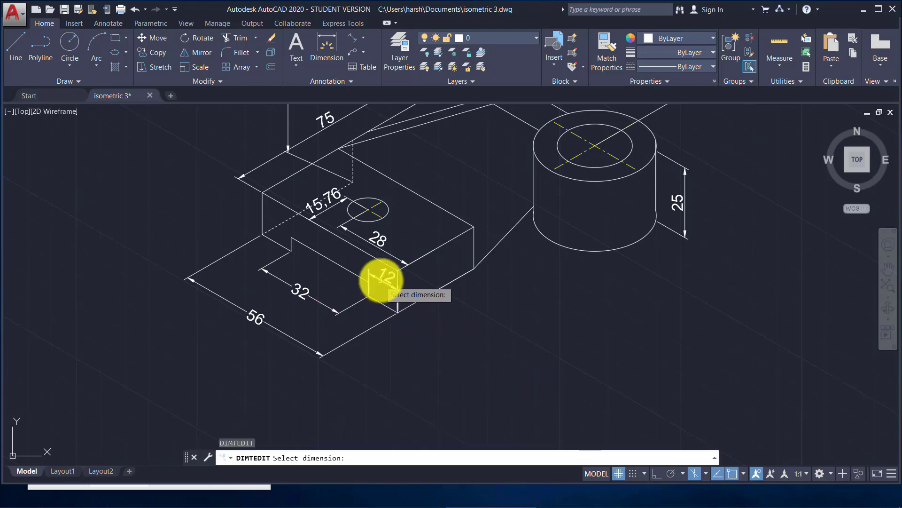
click(381, 278)
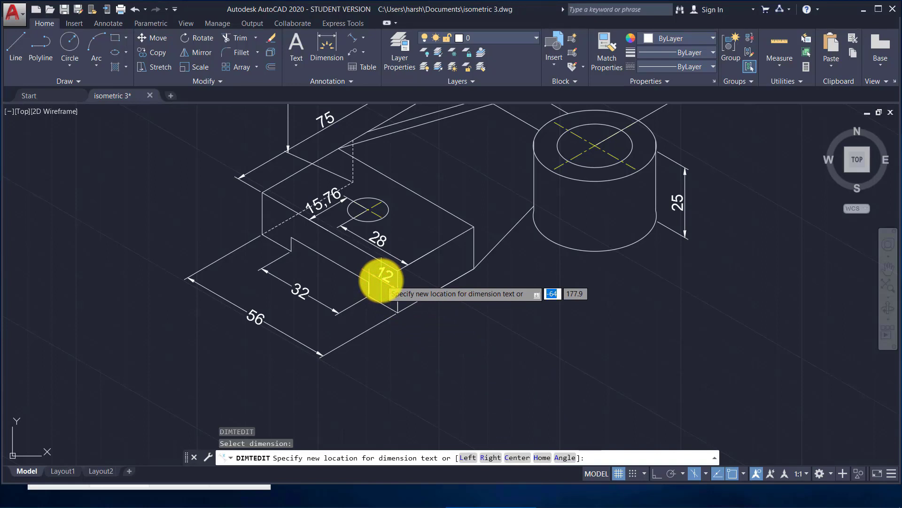
click(568, 457)
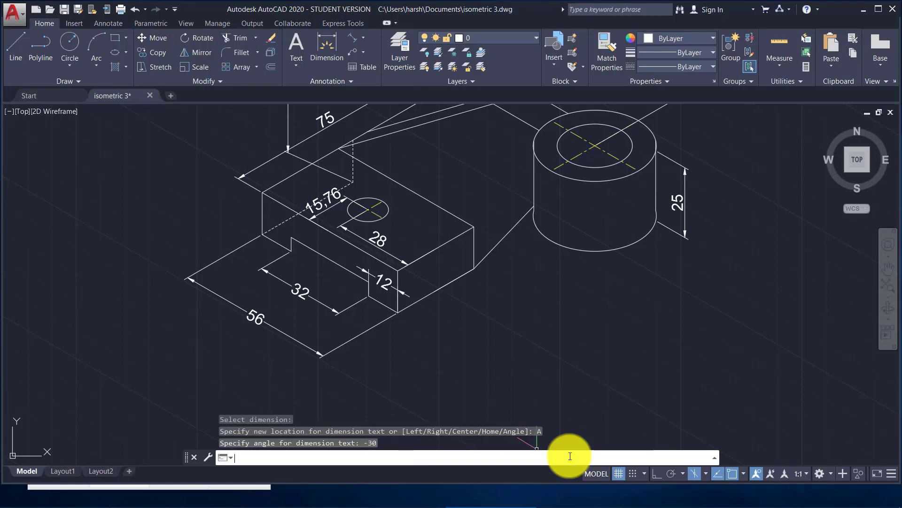
key(Return)
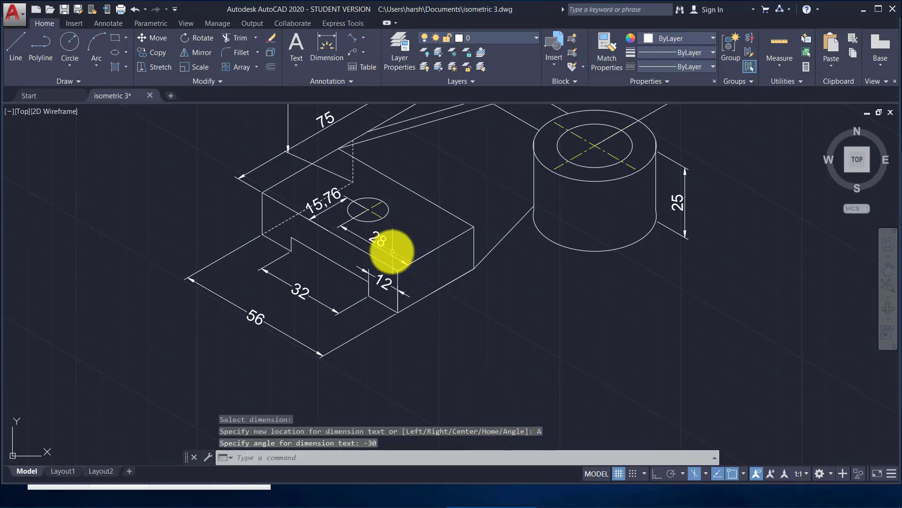
Set the text angle of the 28 dimension locating the small hole to -30 with DIMTEDIT.
key(Return)
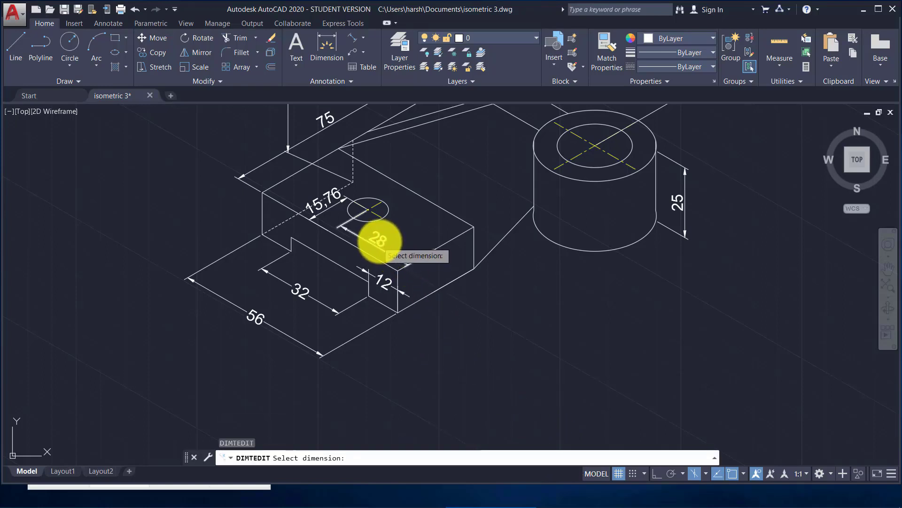
click(377, 240)
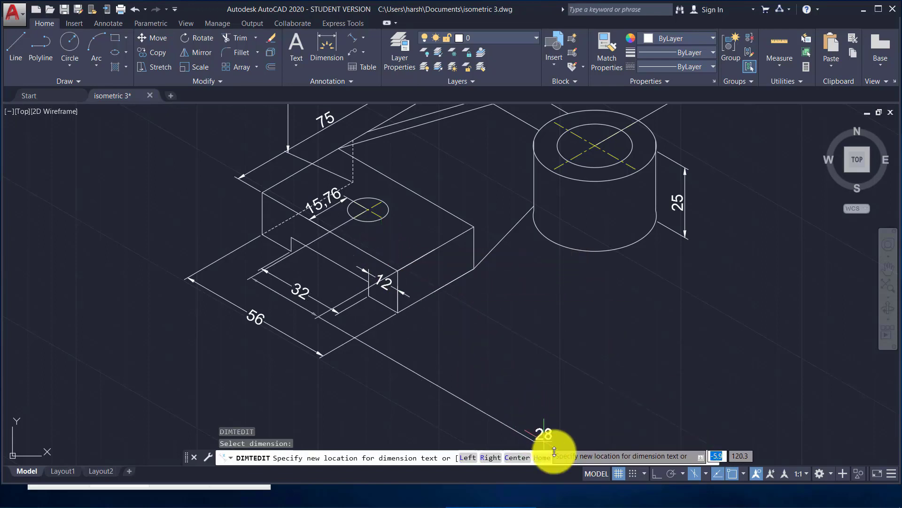
click(562, 456)
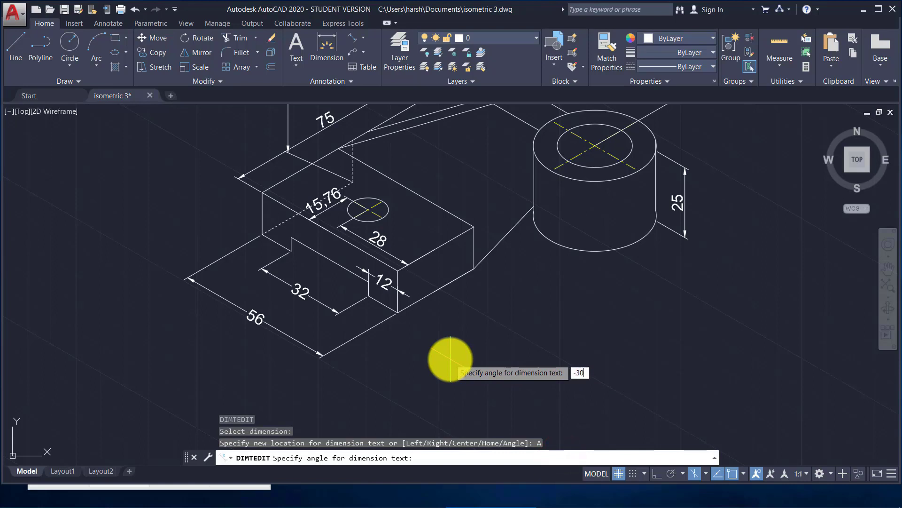
key(Return)
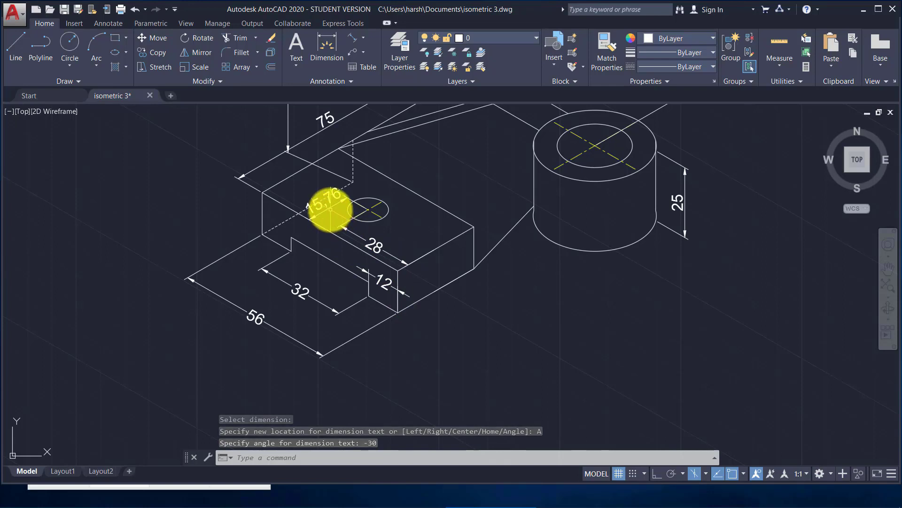
Set the text angle of the 15,76 dimension at the small hole to 30 with DIMTEDIT.
key(Return)
click(327, 210)
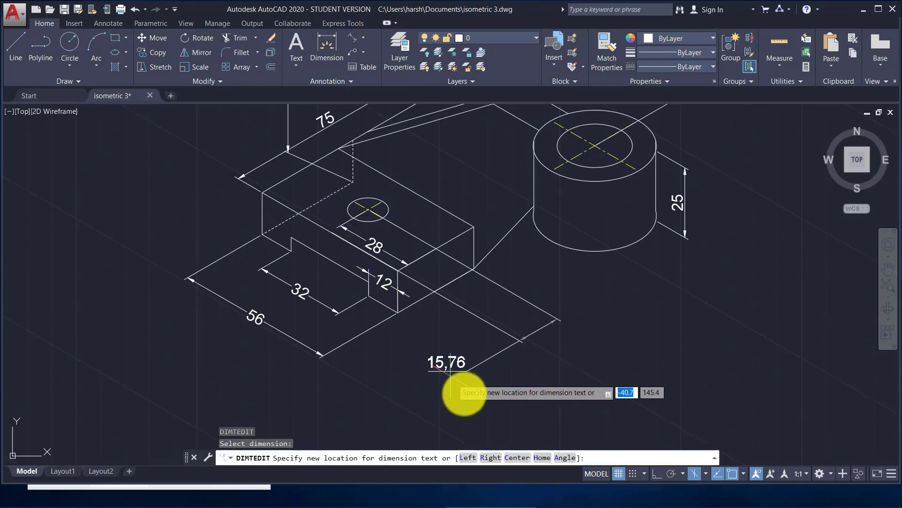
click(566, 457)
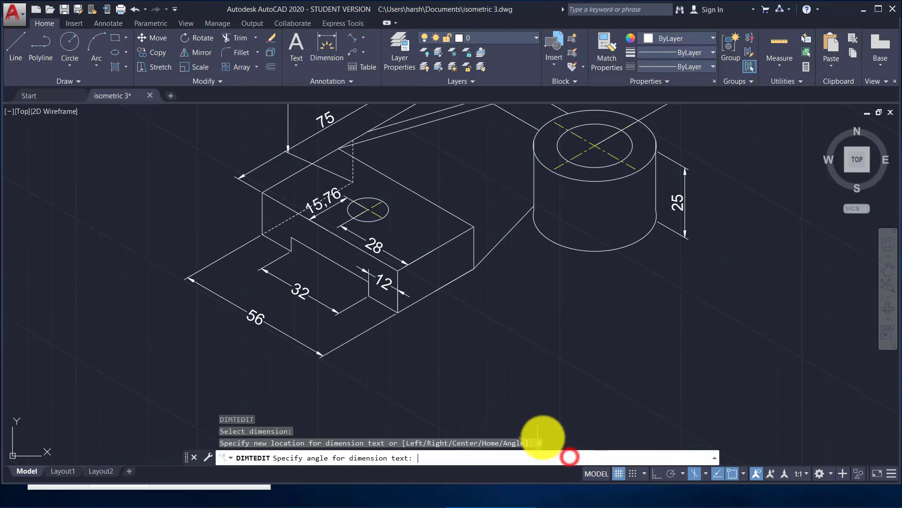
text(30)
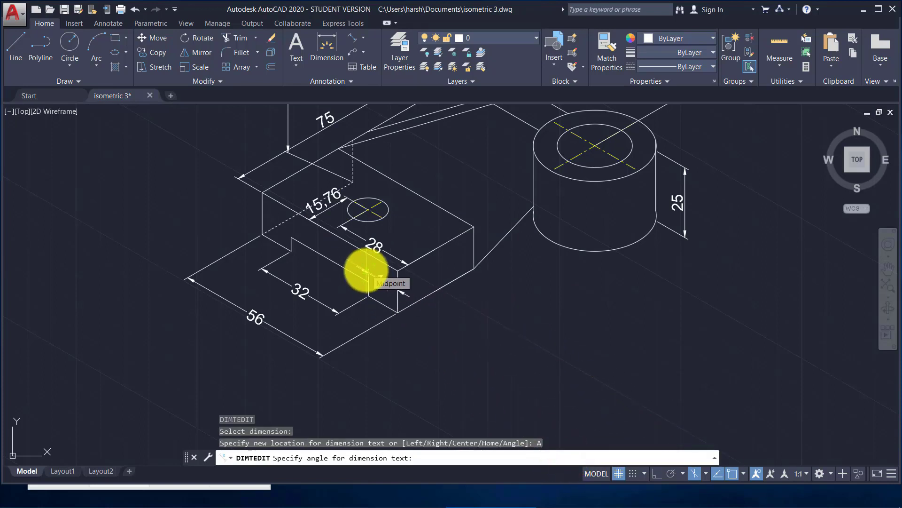
key(Return)
right_click(373, 276)
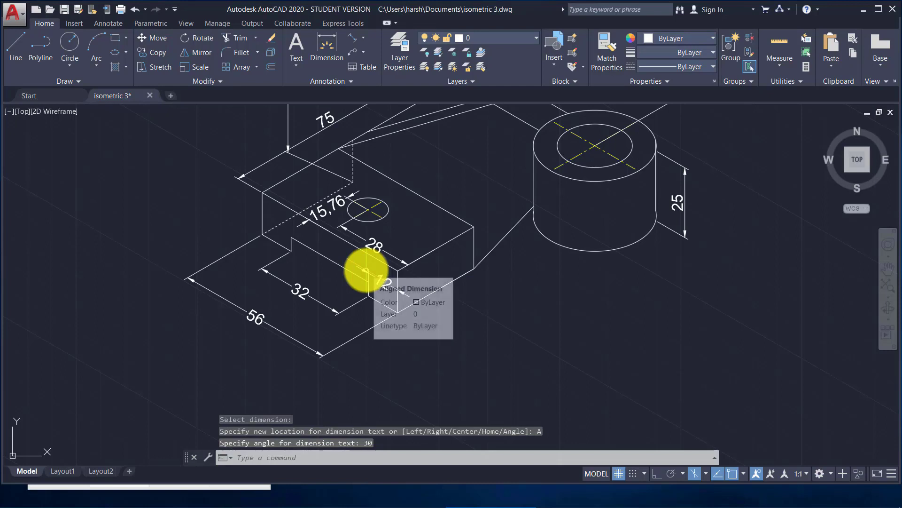
key(Escape)
Set the text angle of the 75 dimension along the base block to 30 with DIMTEDIT.
middle_drag(395, 221, 358, 315)
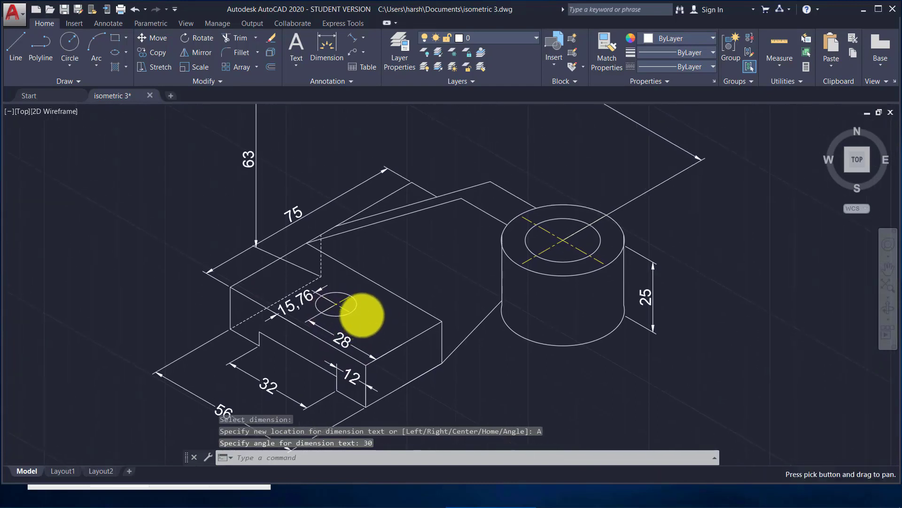
key(Return)
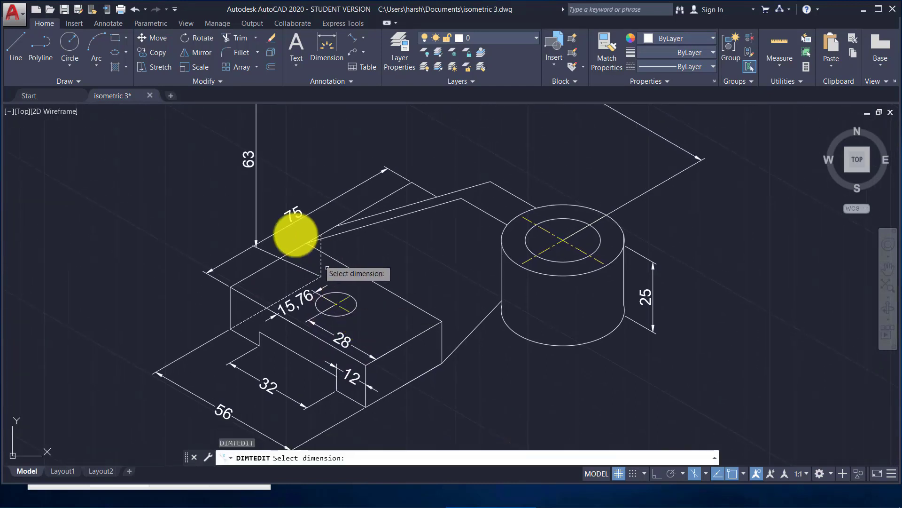
click(283, 227)
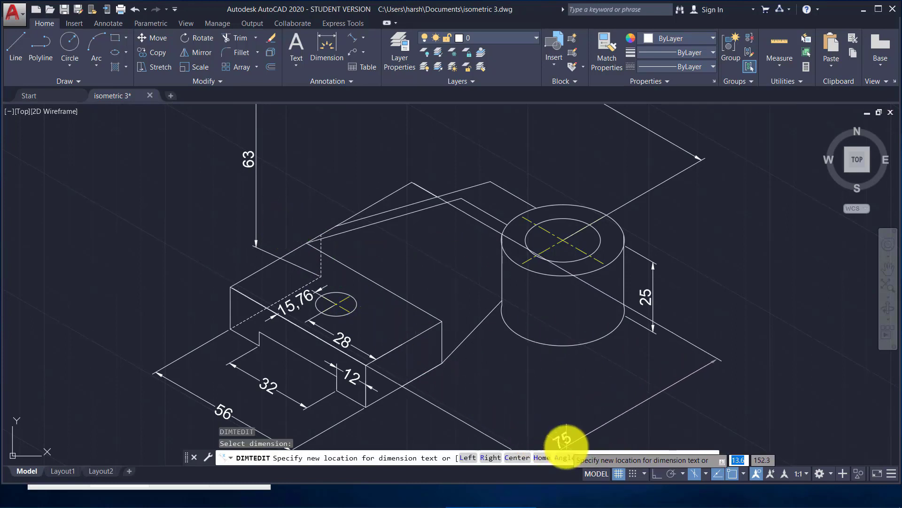
click(564, 458)
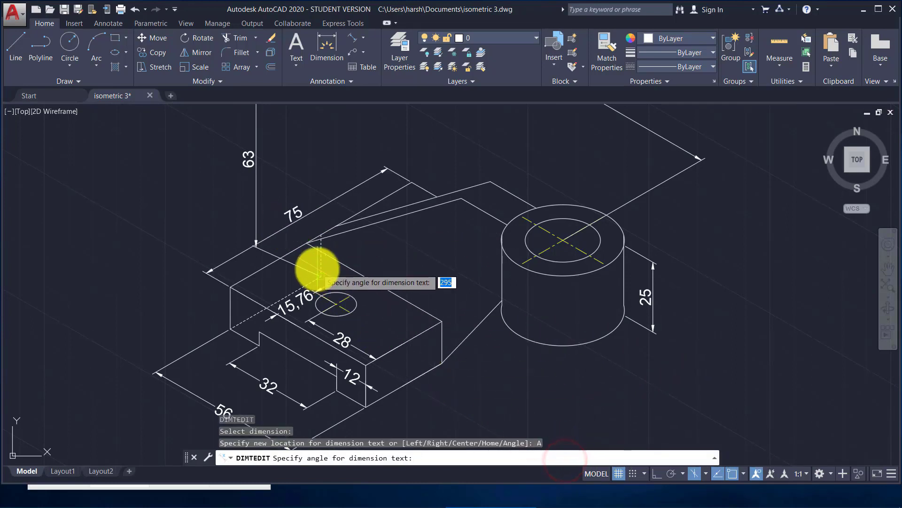
text(30)
key(Return)
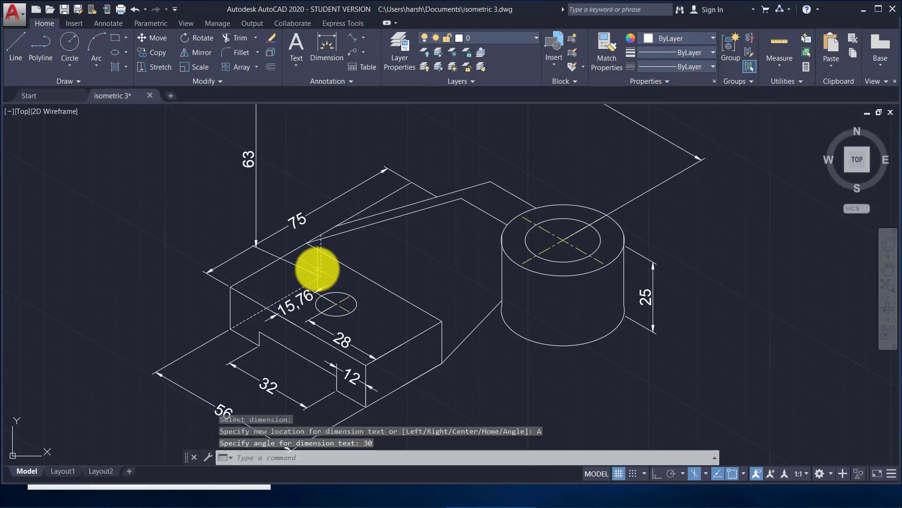
Align the text of the 63 dimension with its vertical dimension line using two upward angle points in DIMTEDIT.
key(Return)
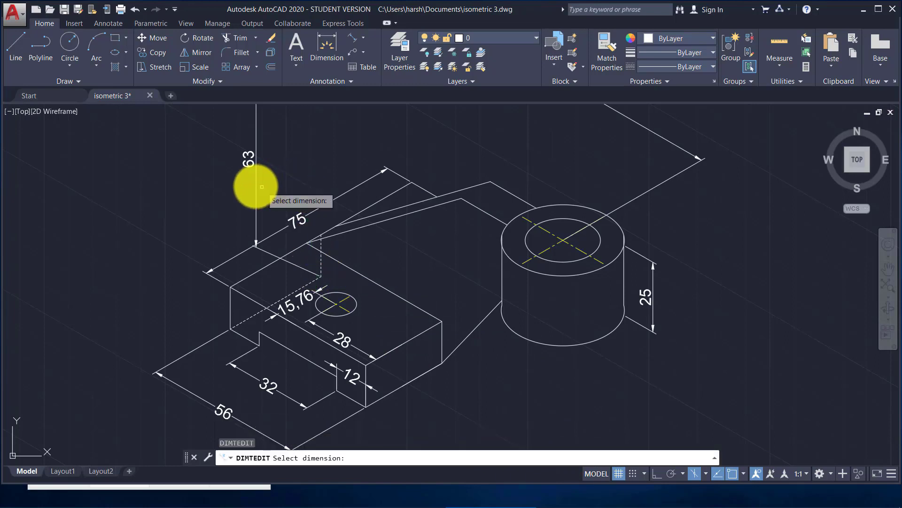
click(255, 186)
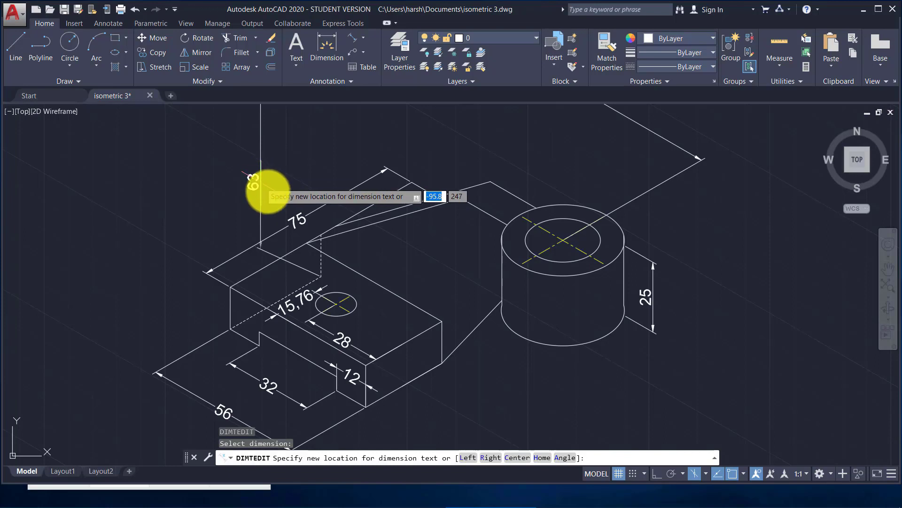
click(562, 458)
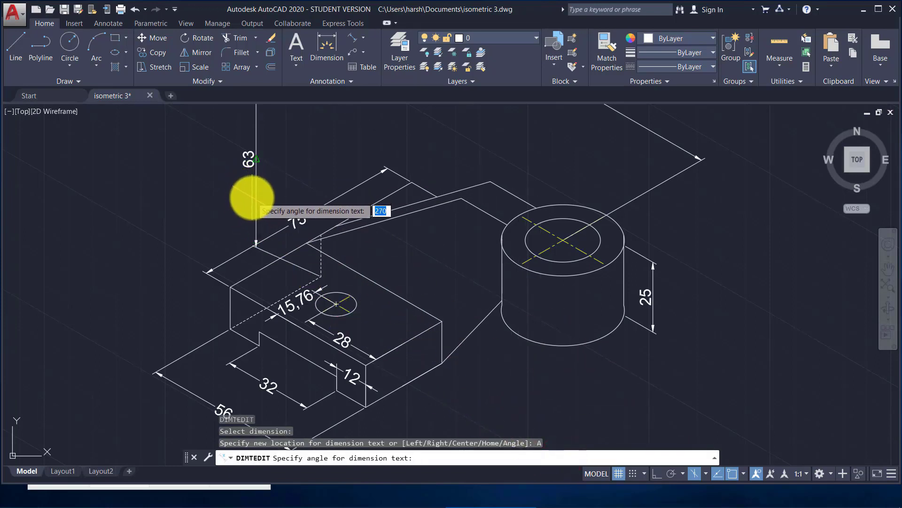
click(256, 200)
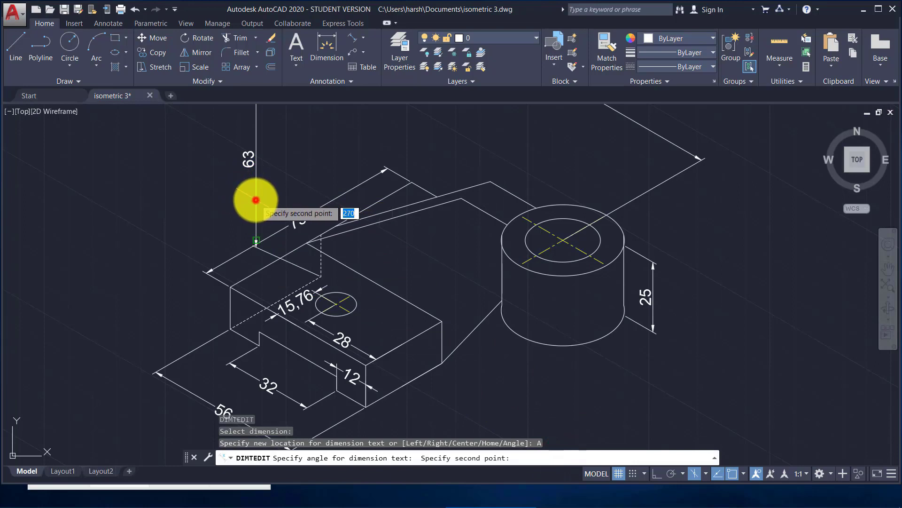
click(256, 119)
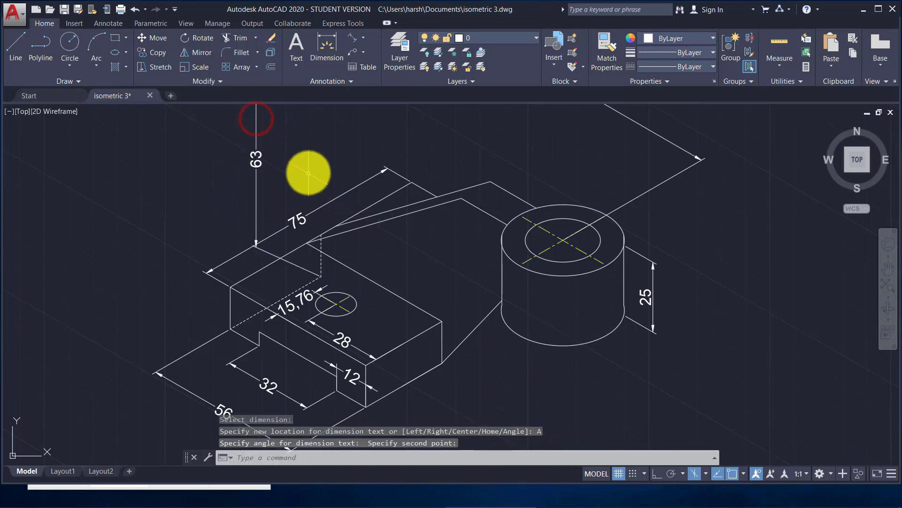
Set the text angle of the 100 dimension running to the cylinder's centre to -30 with DIMTEDIT.
mouse_move(302, 182)
middle_down()
mouse_move(297, 266)
mouse_move(258, 255)
mouse_move(252, 228)
middle_up()
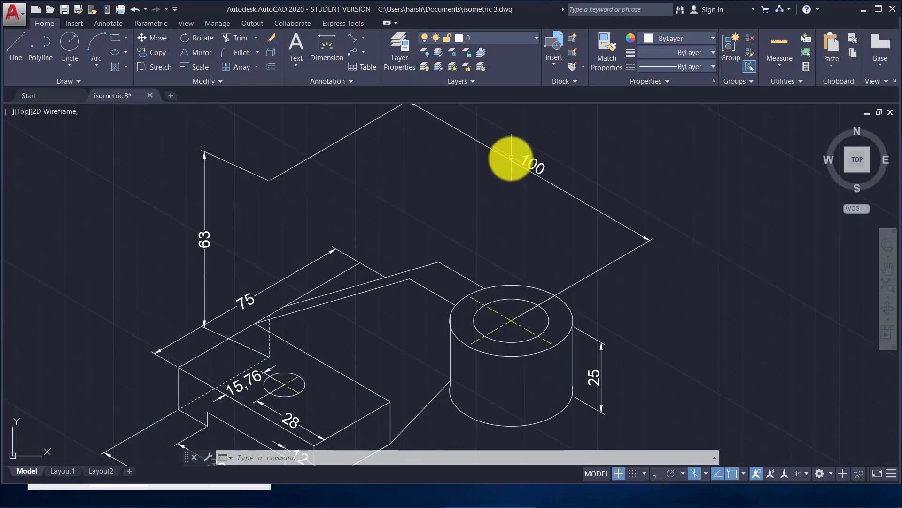
key(Return)
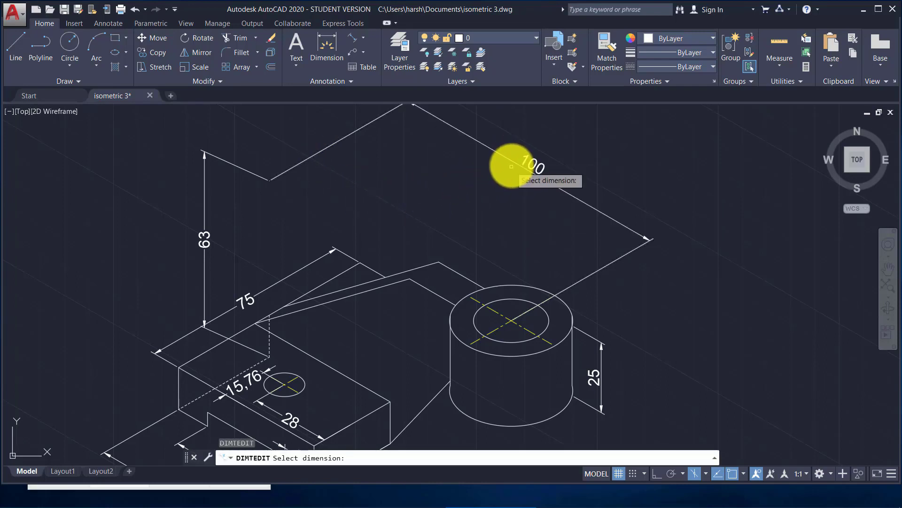
click(511, 161)
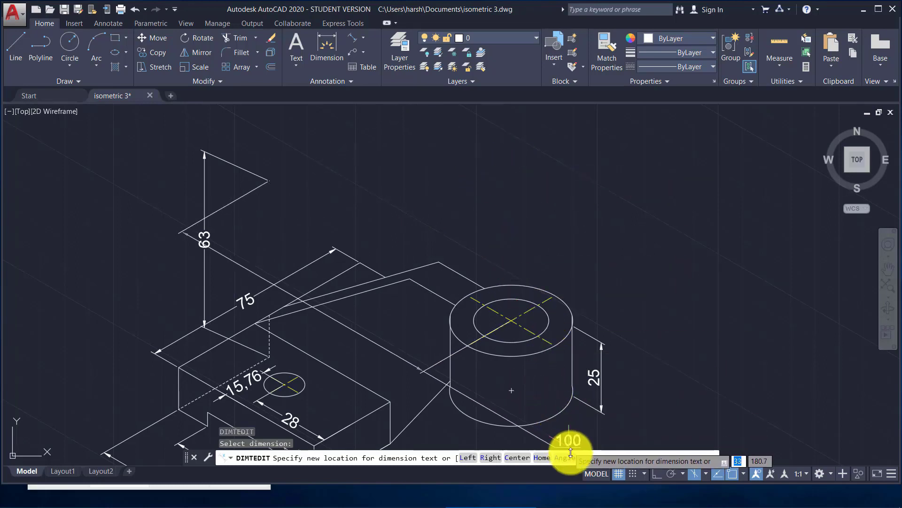
click(571, 458)
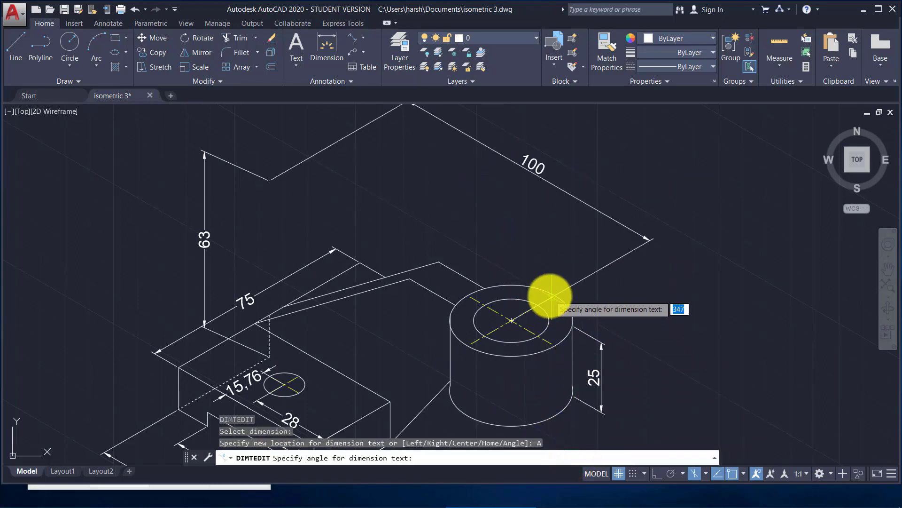
text(-30)
key(Return)
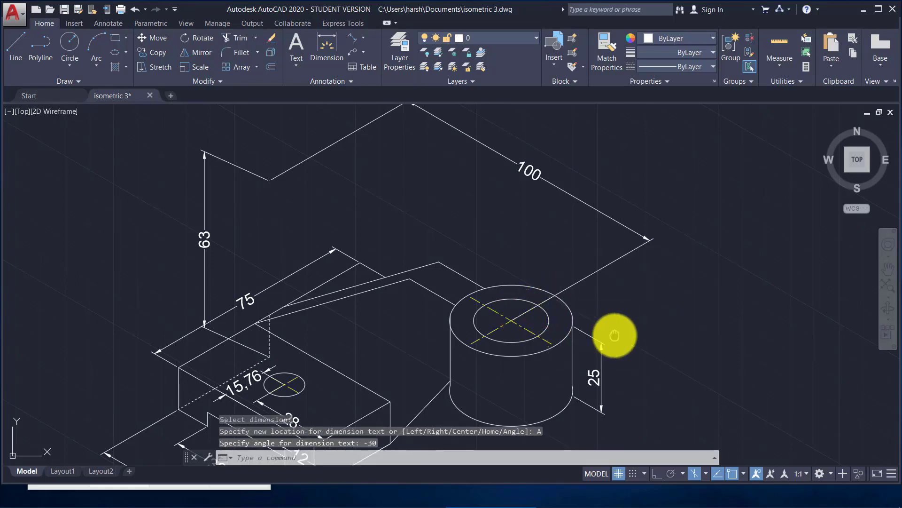
Align the text of the cylinder's 25 height dimension with its vertical dimension line using two angle points in DIMTEDIT.
middle_drag(615, 335, 575, 199)
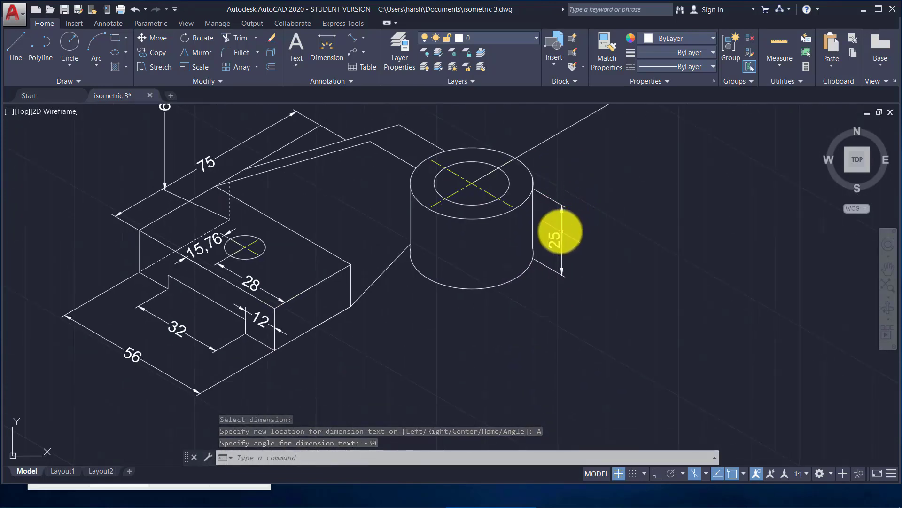
key(Return)
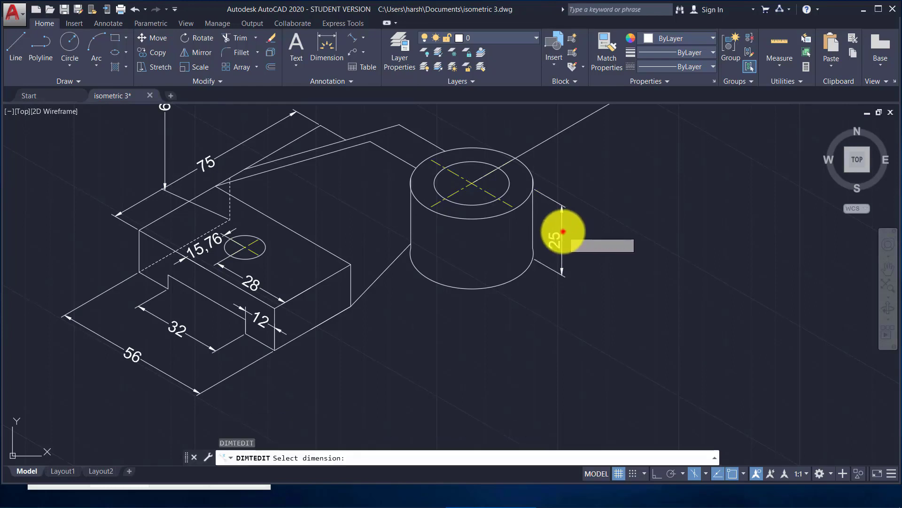
click(562, 231)
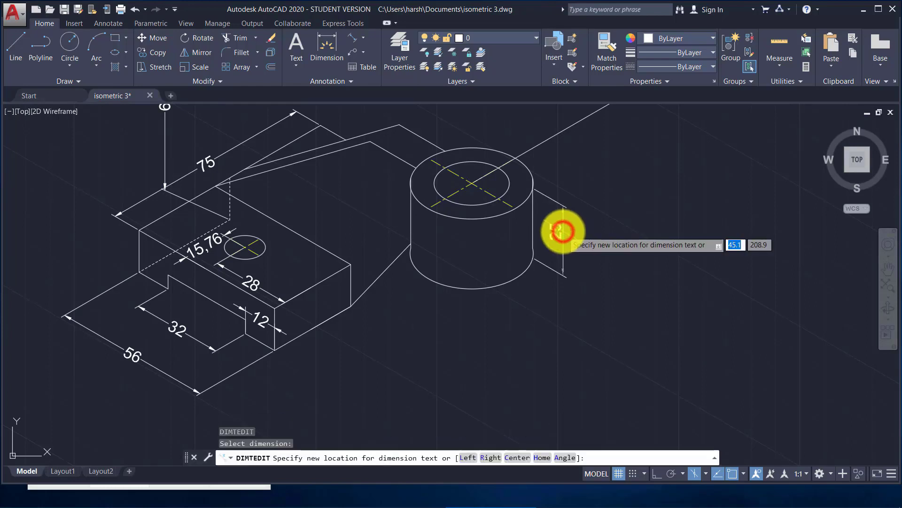
click(561, 455)
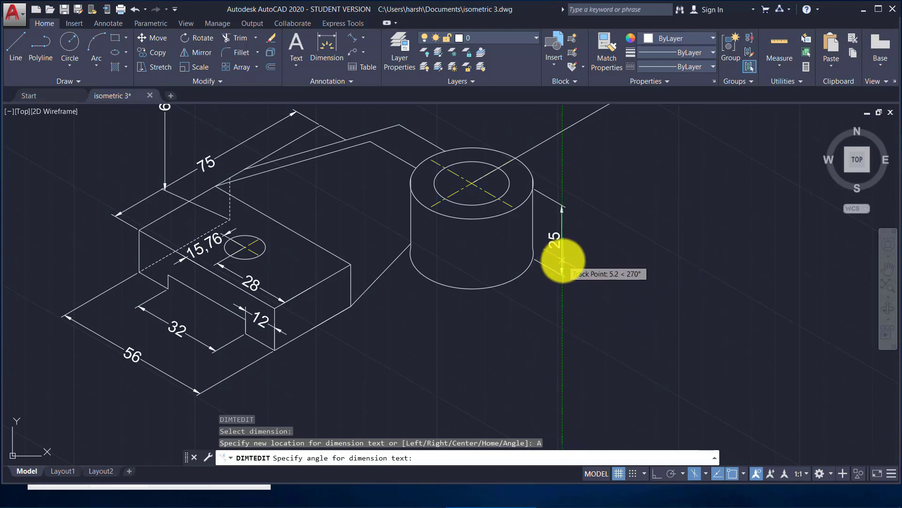
click(561, 265)
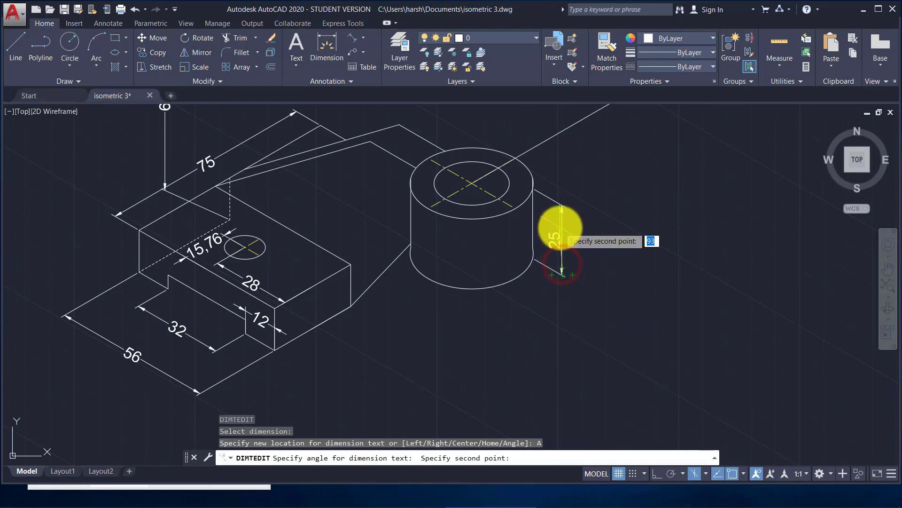
click(563, 226)
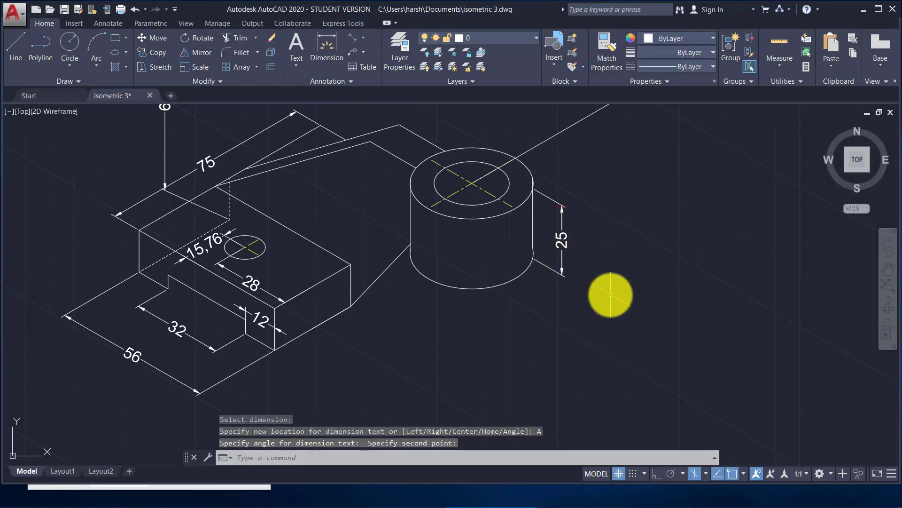
key(Escape)
scroll(563, 309, down, 3)
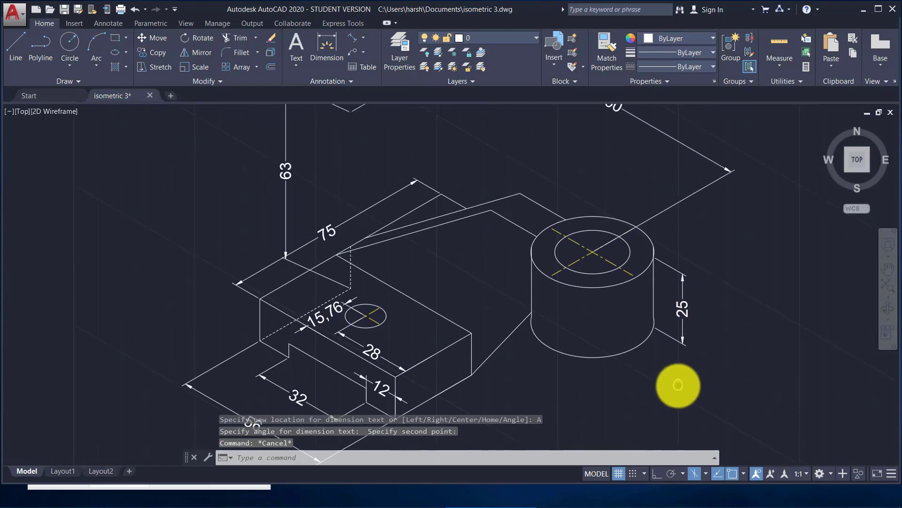
Make the centerline layer the current layer.
click(481, 41)
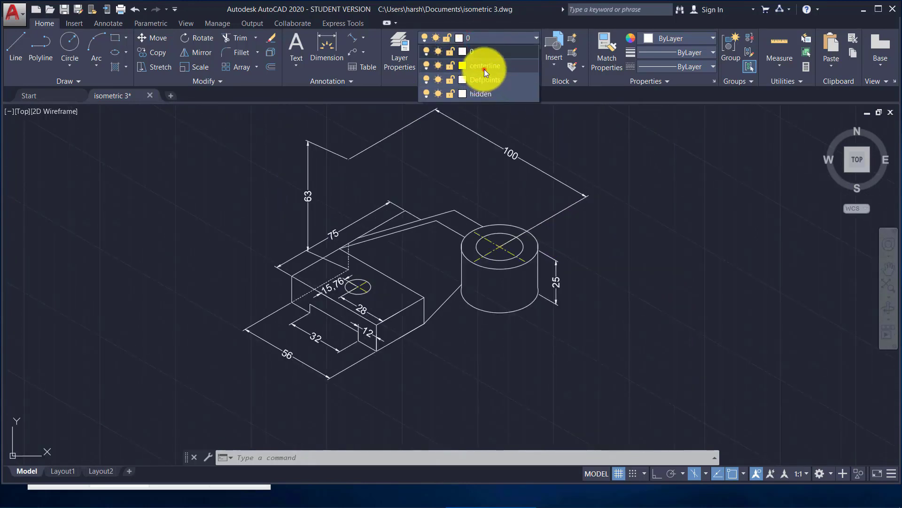
click(484, 69)
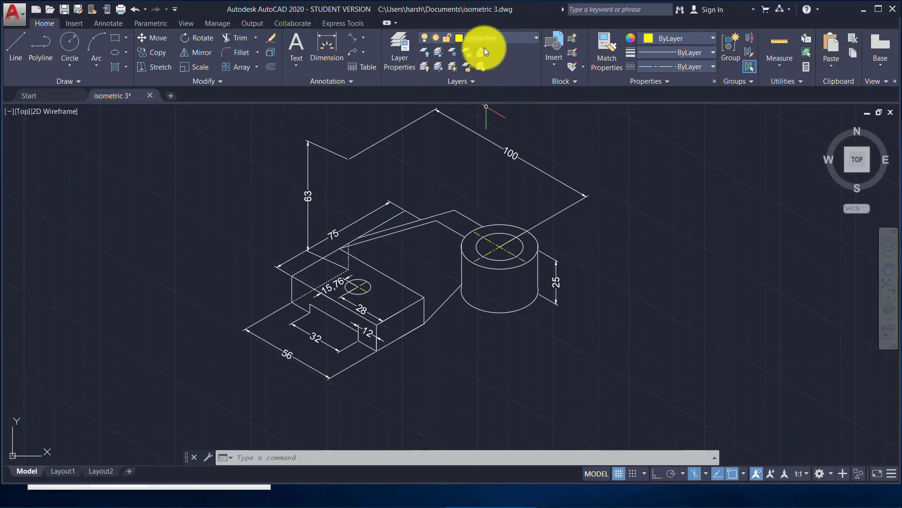
click(517, 37)
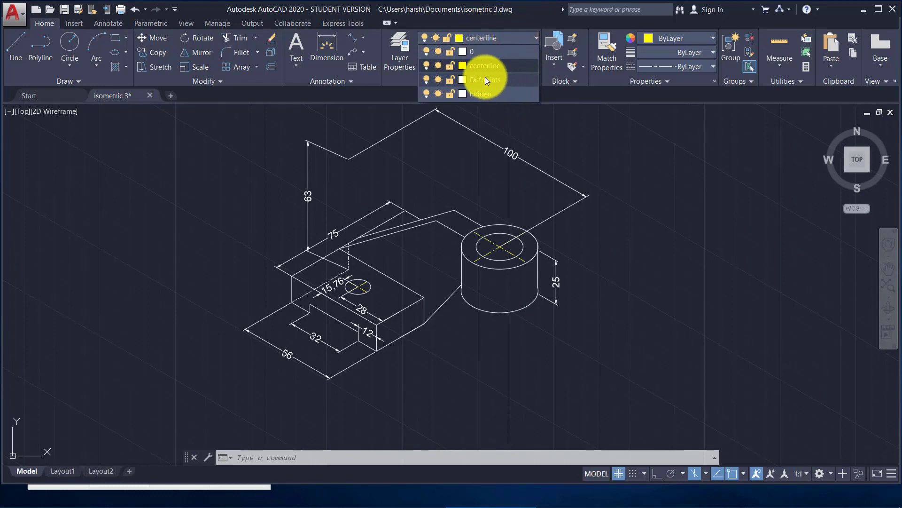
click(584, 145)
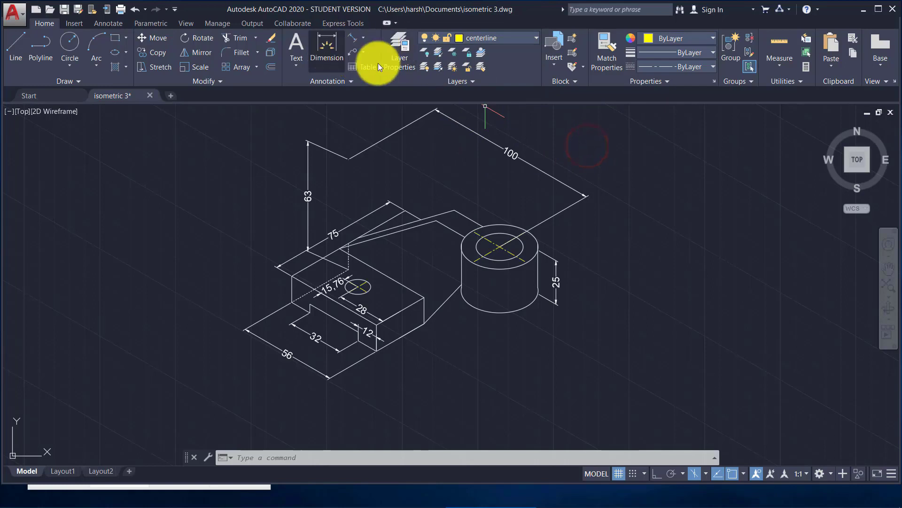
Create a new layer named dimension in the Layer Properties Manager.
click(401, 61)
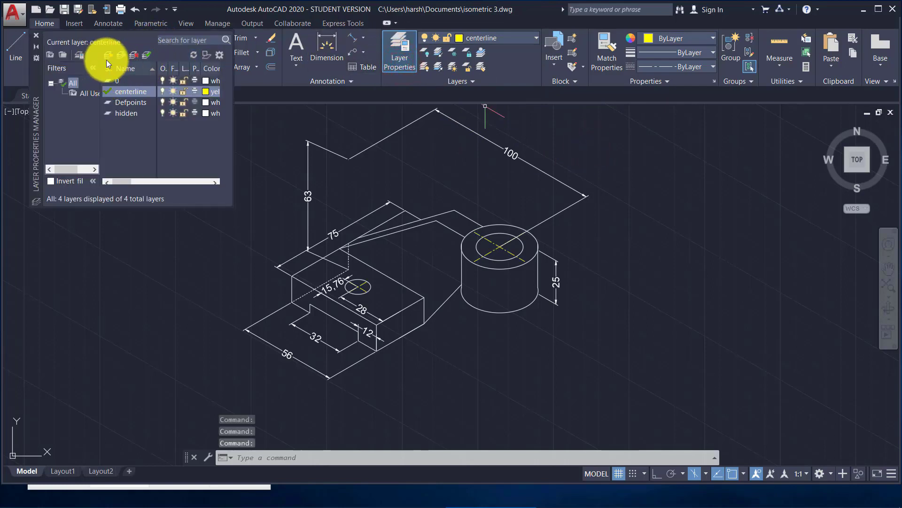
click(106, 59)
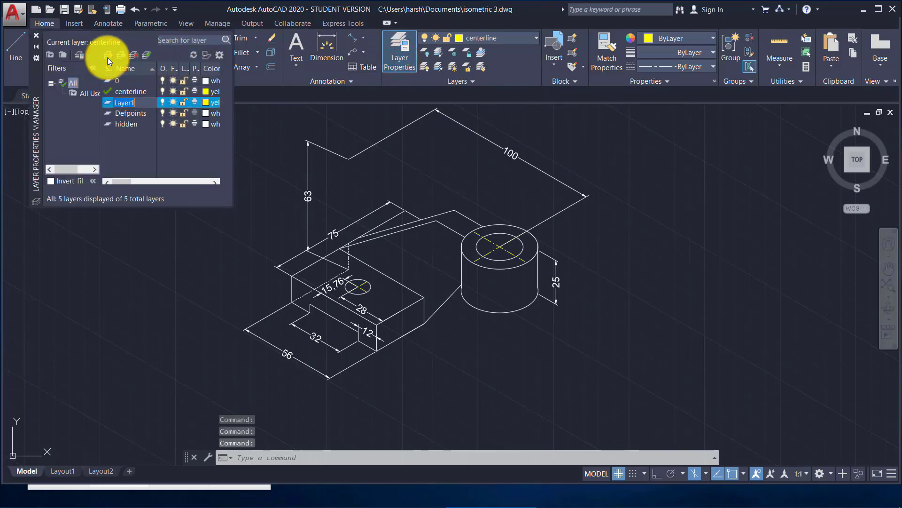
text(dimens)
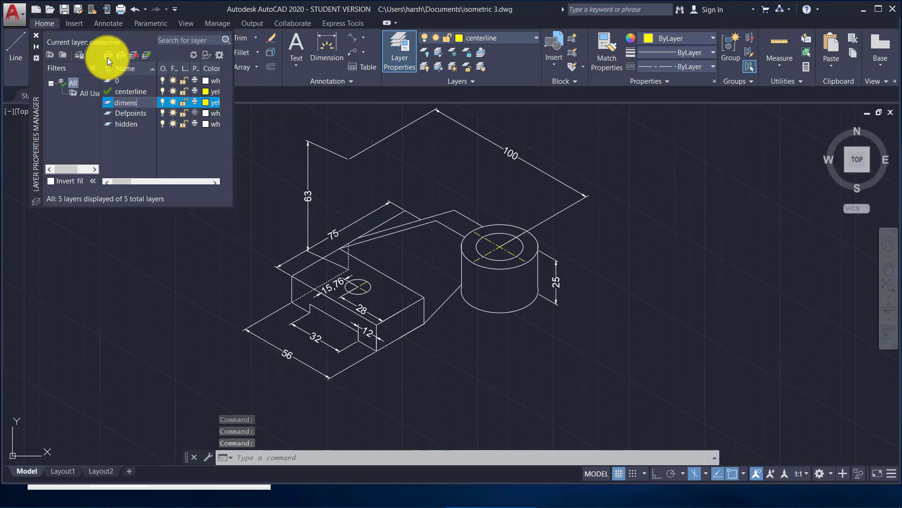
text(ion)
key(Return)
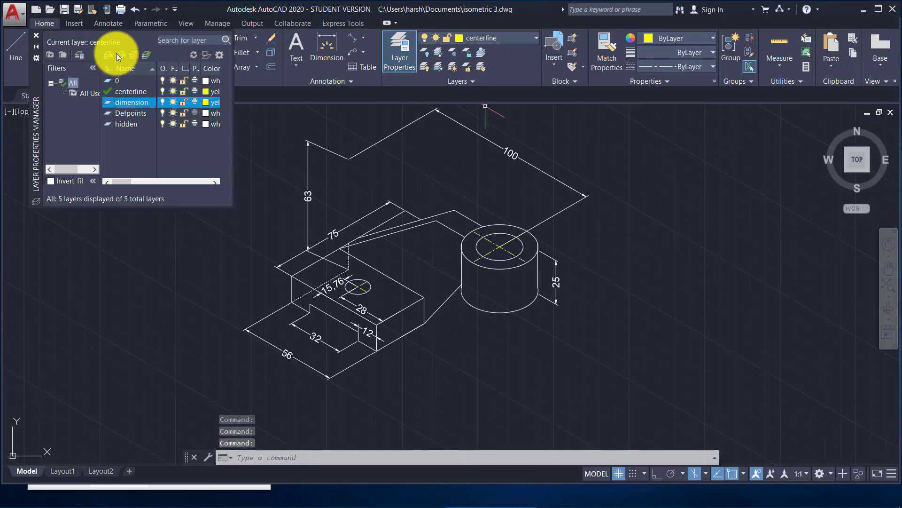
Set the dimension layer's colour to the grey index colour 251.
click(204, 103)
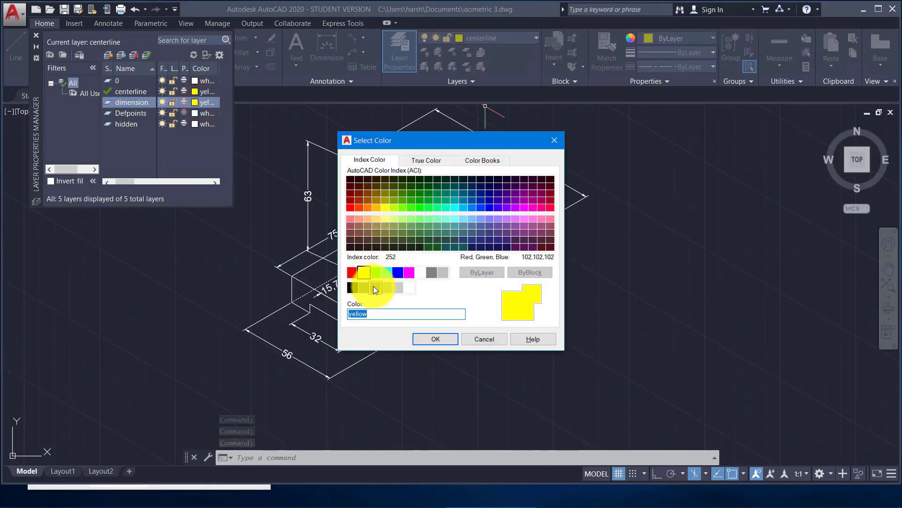
click(366, 288)
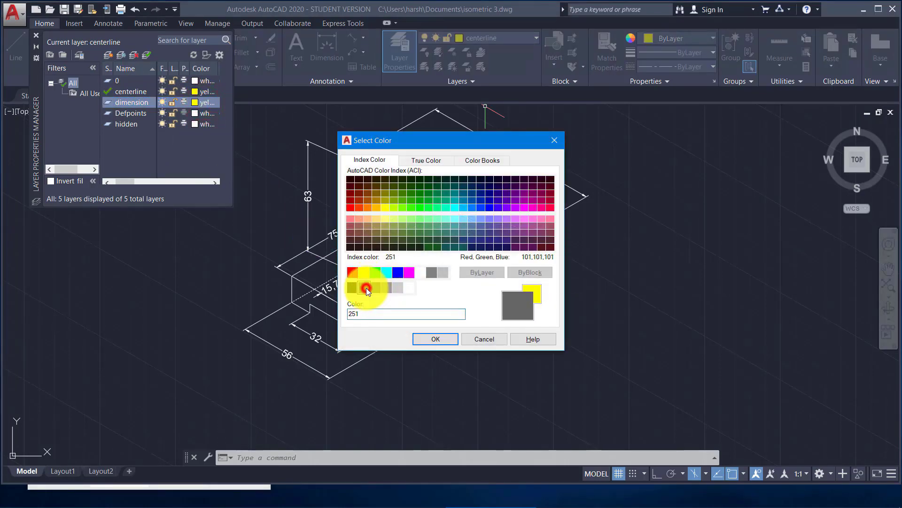
click(435, 340)
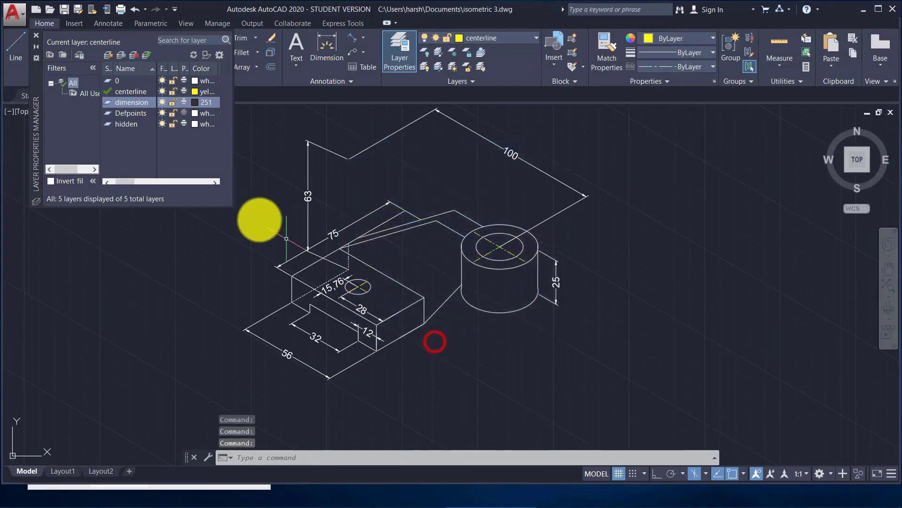
click(215, 181)
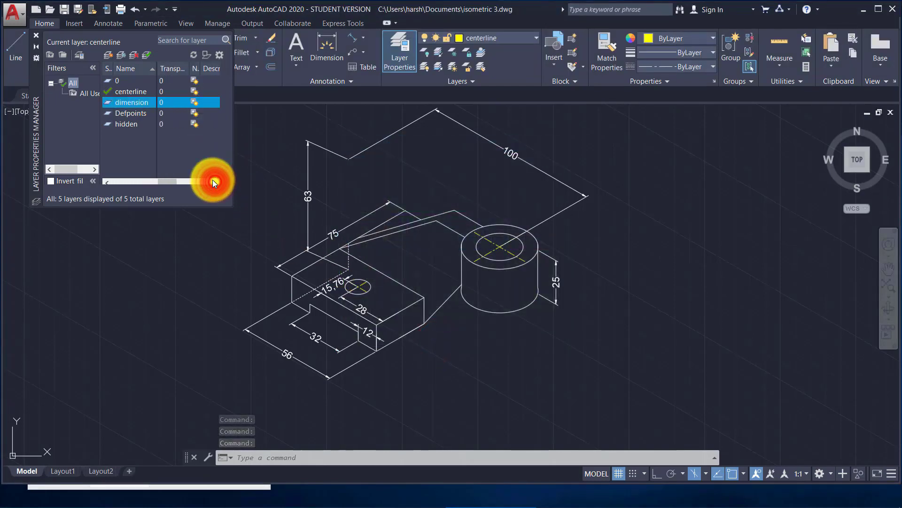
click(107, 183)
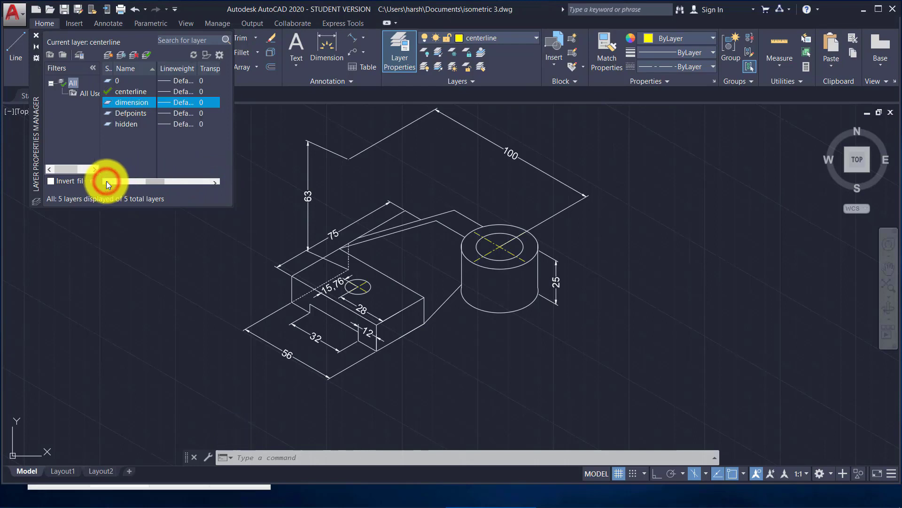
Set the dimension layer's lineweight to 0.13 mm and make it the current layer.
click(170, 103)
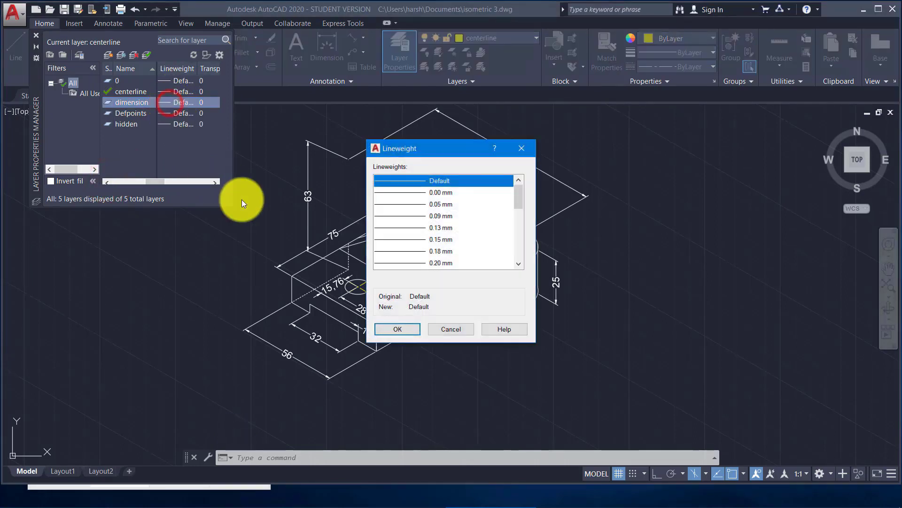
click(399, 227)
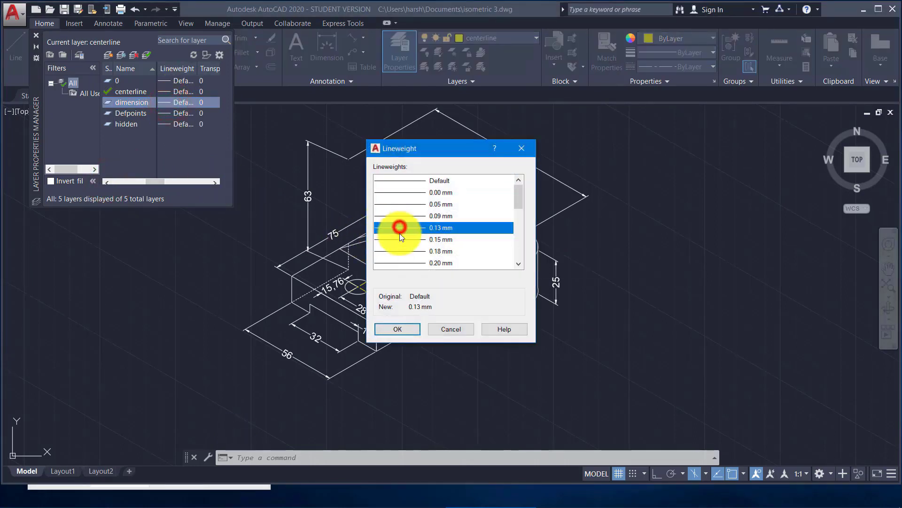
click(396, 325)
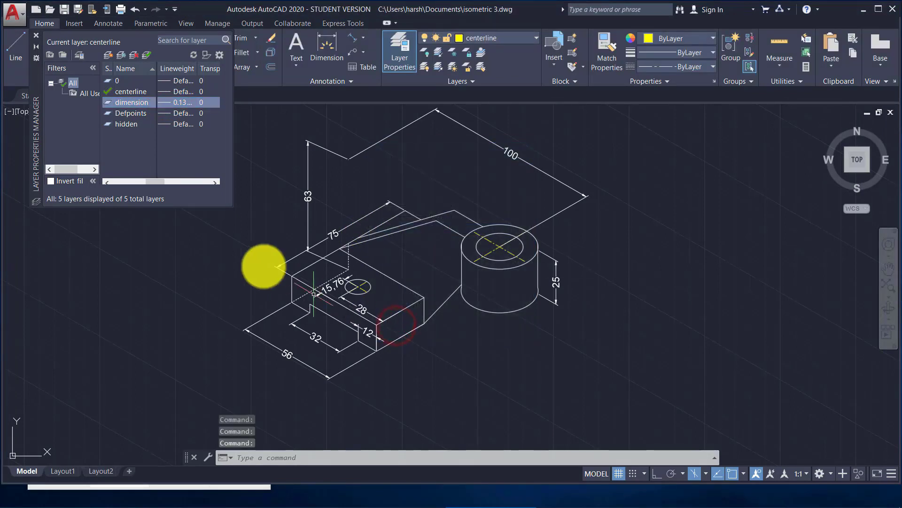
click(37, 35)
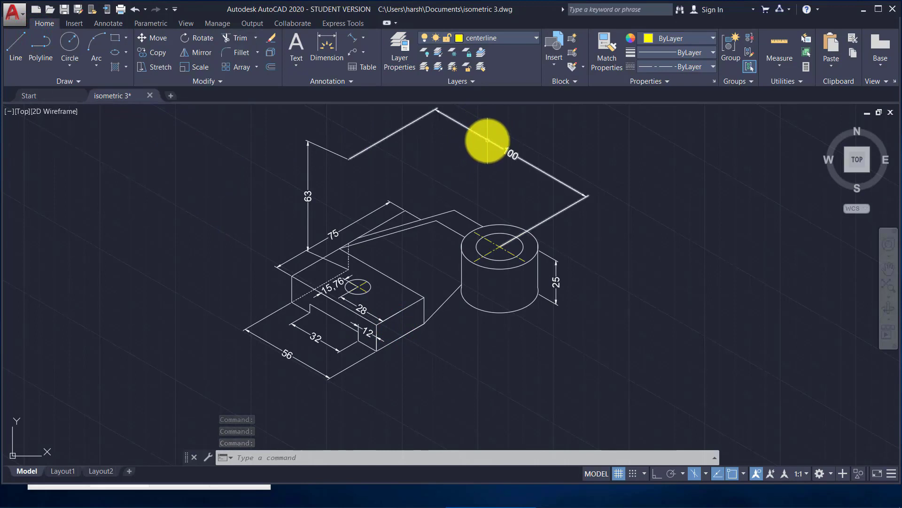
click(497, 36)
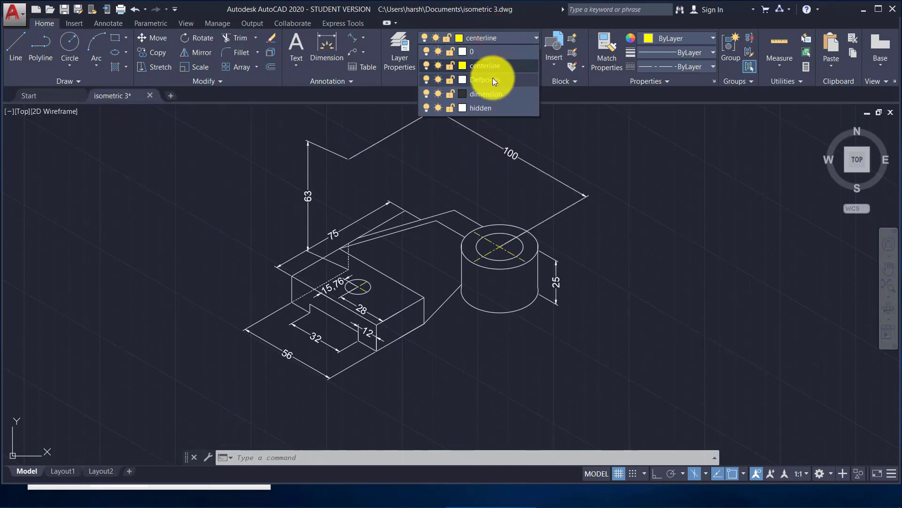
click(489, 96)
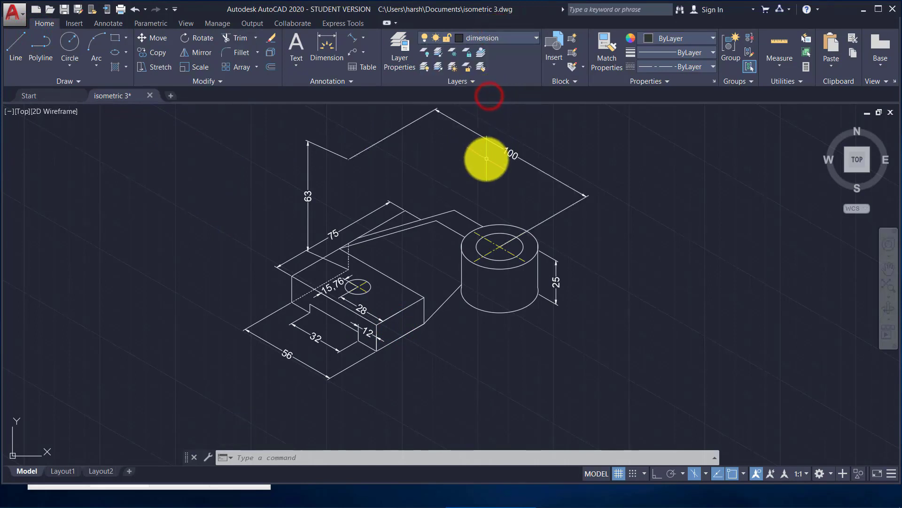
Move all the dimensions of the isometric drawing, from the 100 length to the cylinder's 25 height, onto the dimension layer.
click(490, 143)
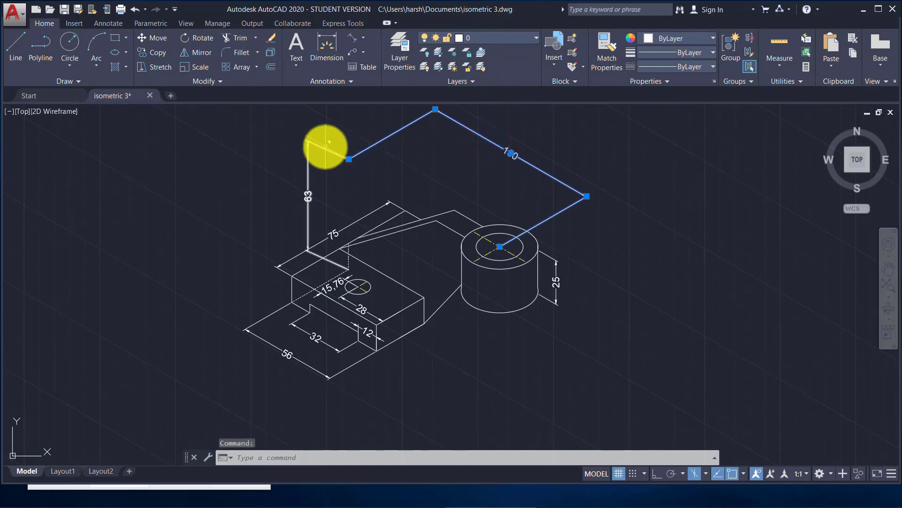
click(324, 149)
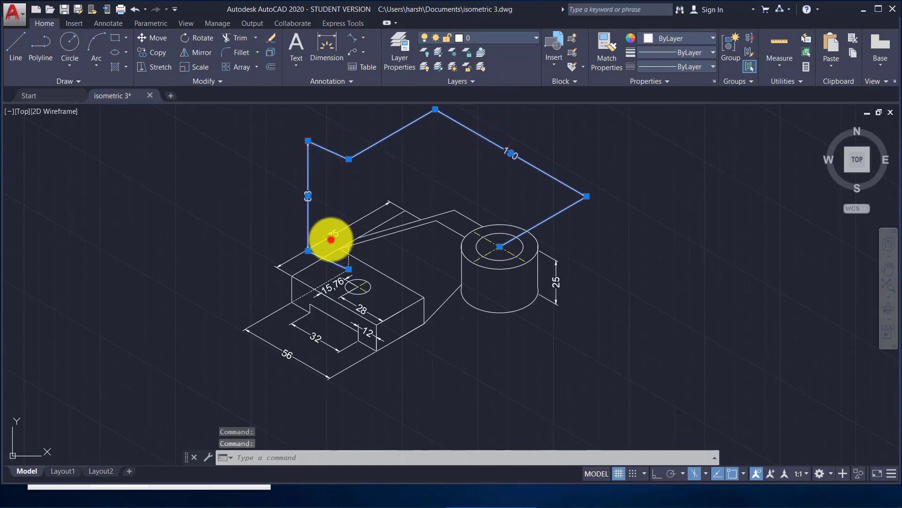
click(331, 234)
click(329, 291)
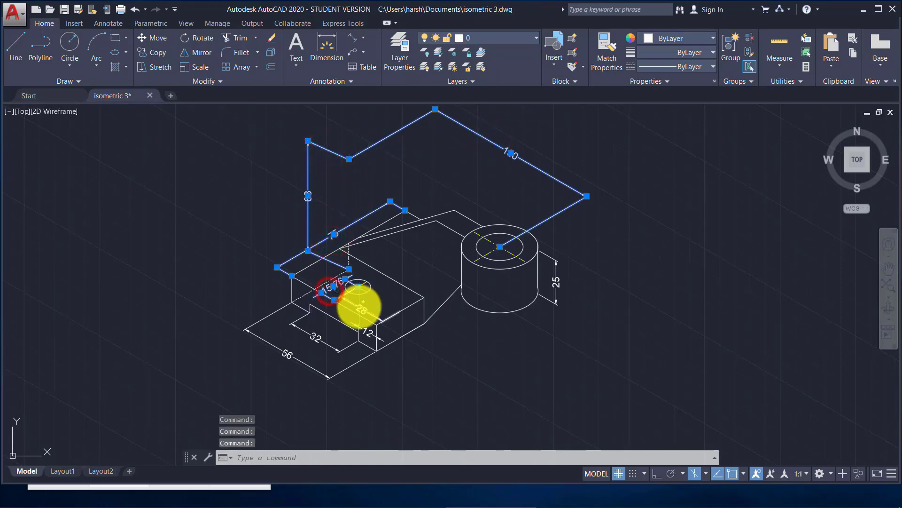
mouse_move(360, 312)
click(382, 339)
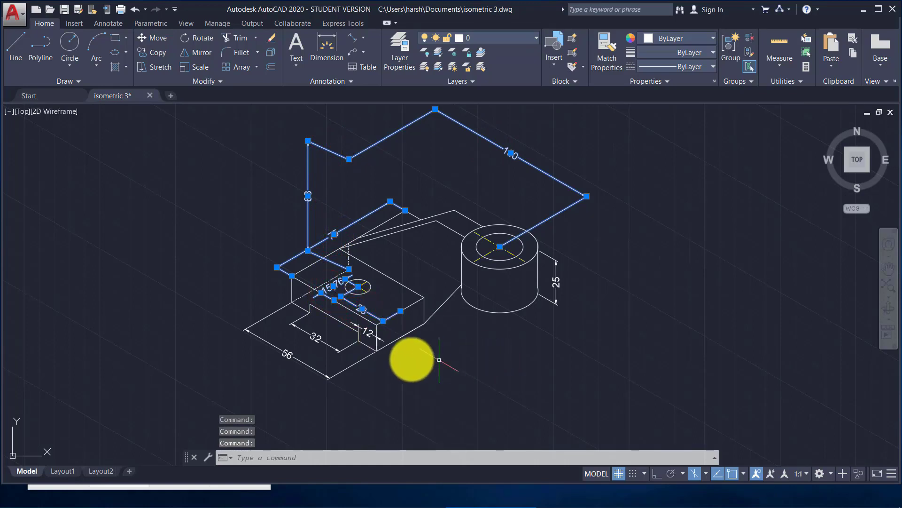
click(369, 332)
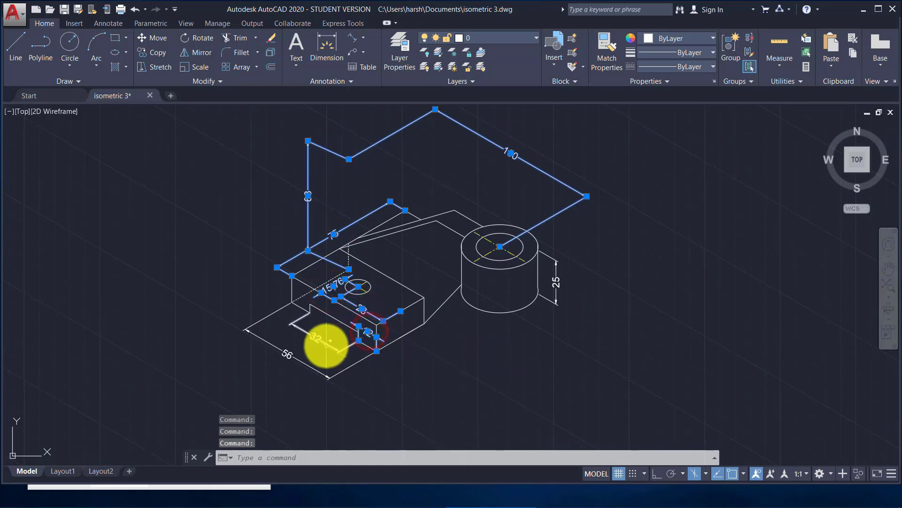
click(327, 343)
click(298, 366)
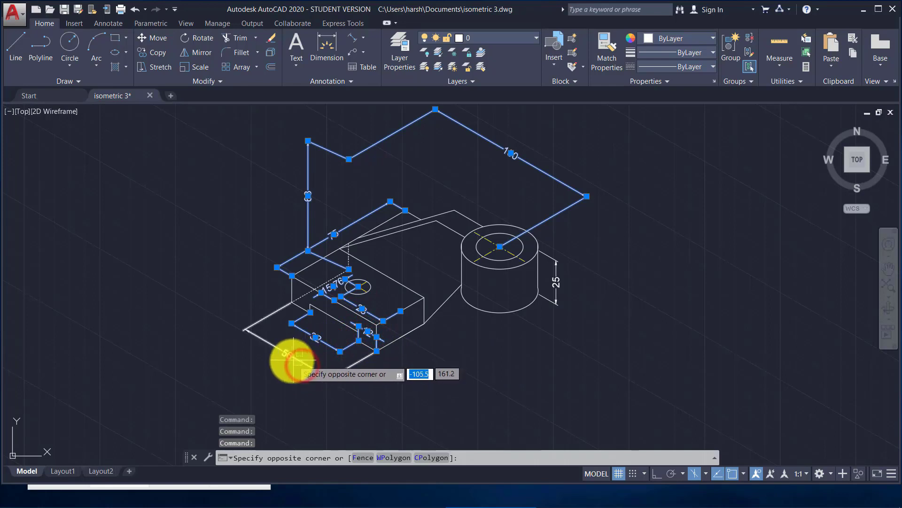
click(292, 361)
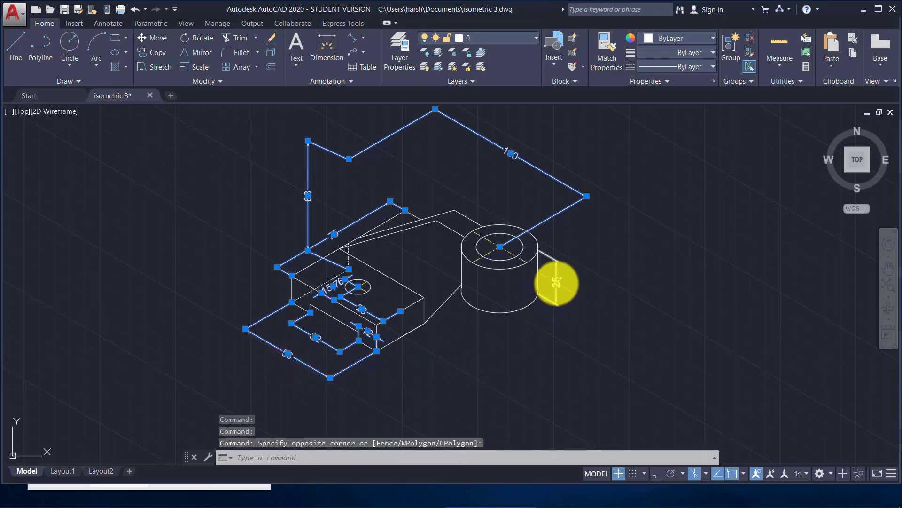
click(556, 282)
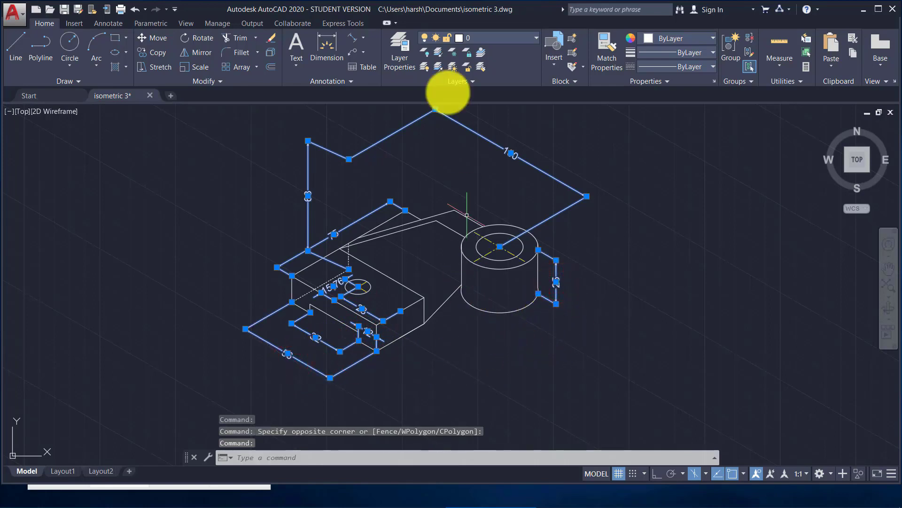
click(503, 35)
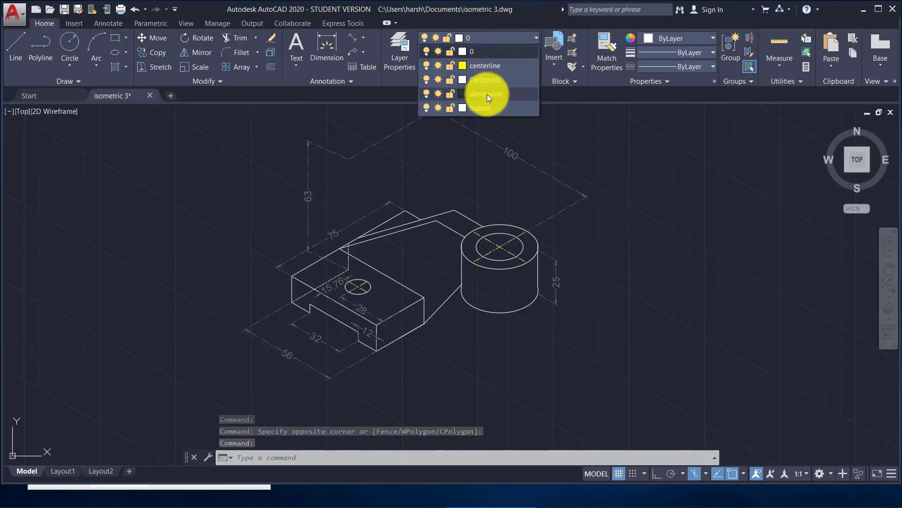
click(487, 94)
key(Escape)
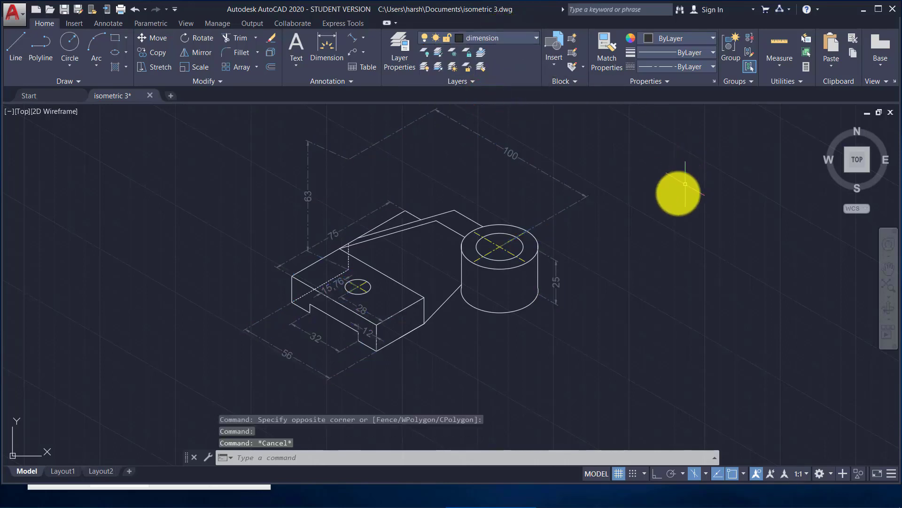
middle_drag(637, 224, 664, 201)
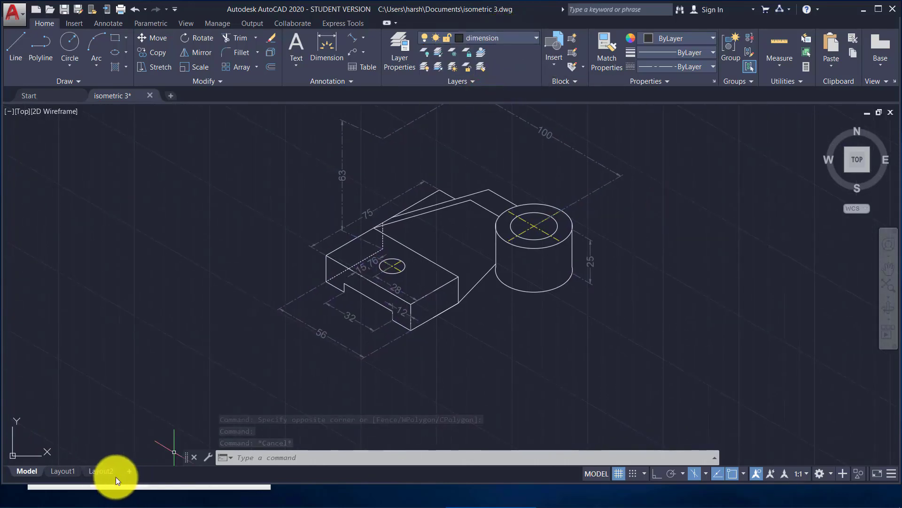
Open the page setup of Layout2 for modification and choose DWG To PDF.pc3 as its plotter.
click(102, 471)
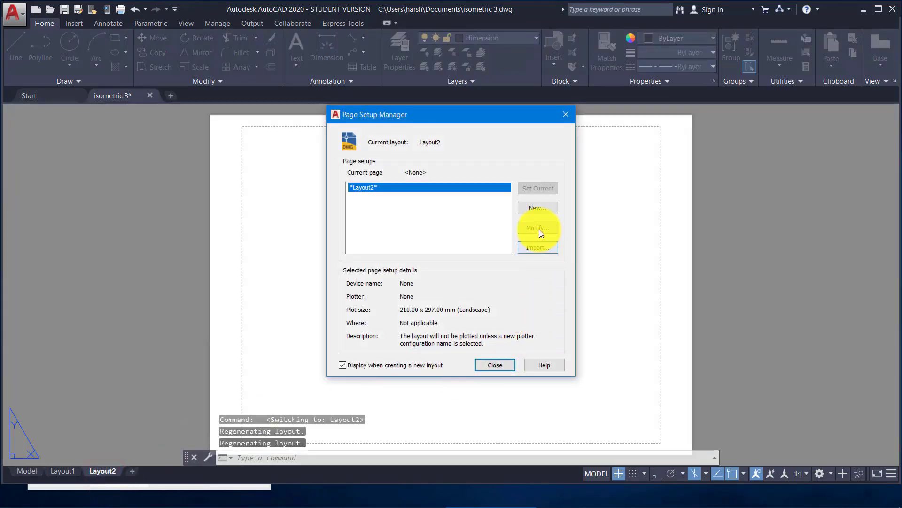
click(539, 228)
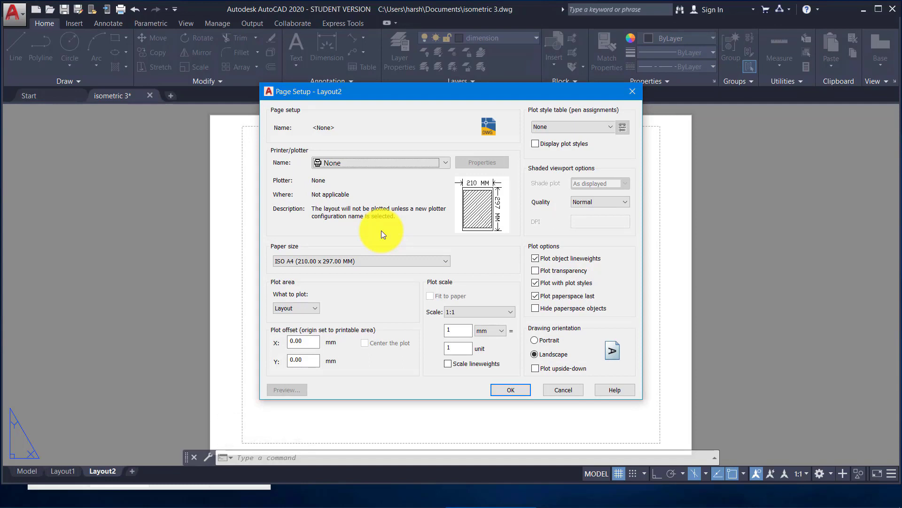
click(445, 162)
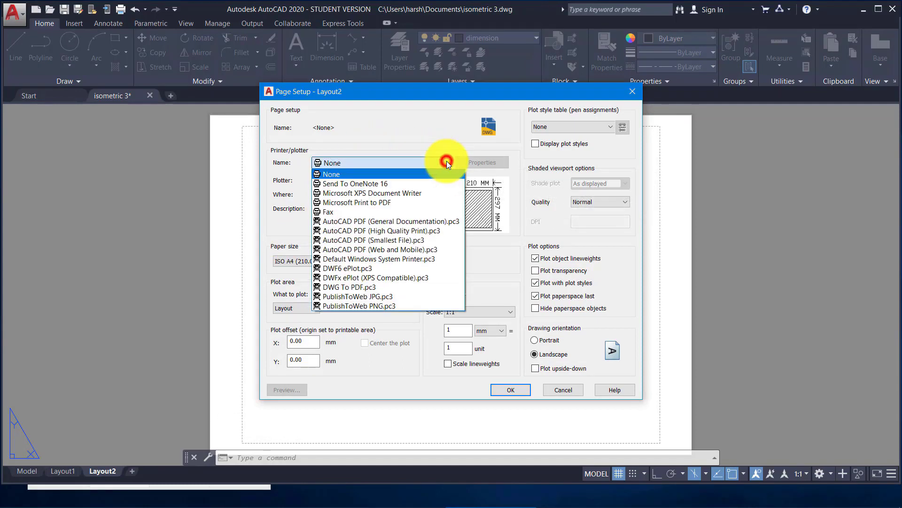
click(386, 287)
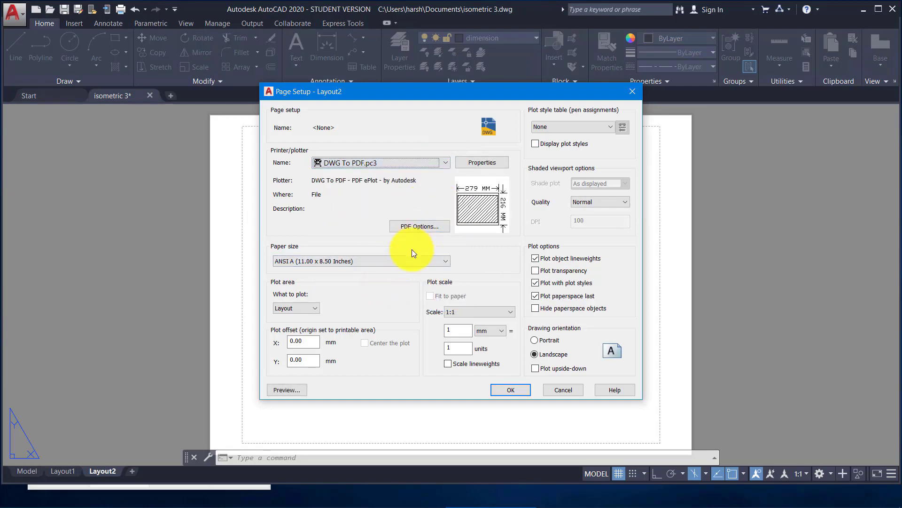
Set the layout's paper size to ISO A4 (210.00 x 297.00 MM) with portrait orientation.
click(408, 261)
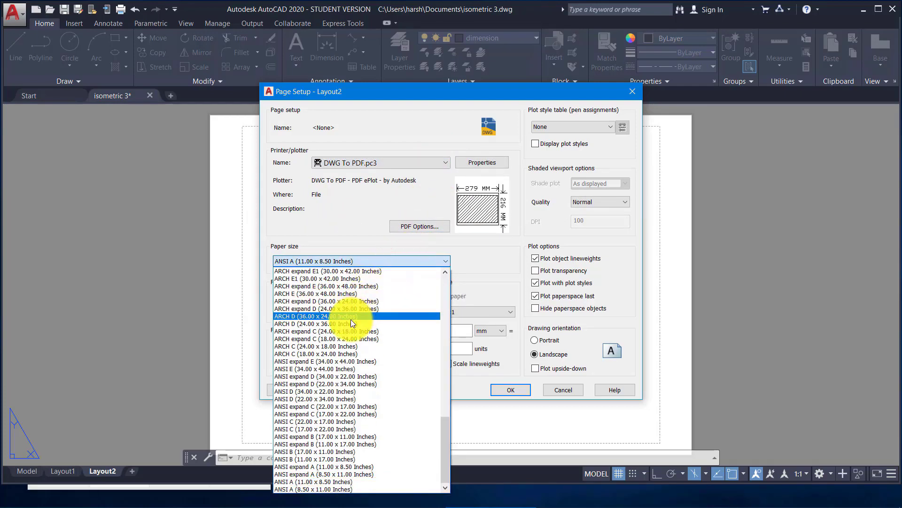
scroll(346, 317, up, 3)
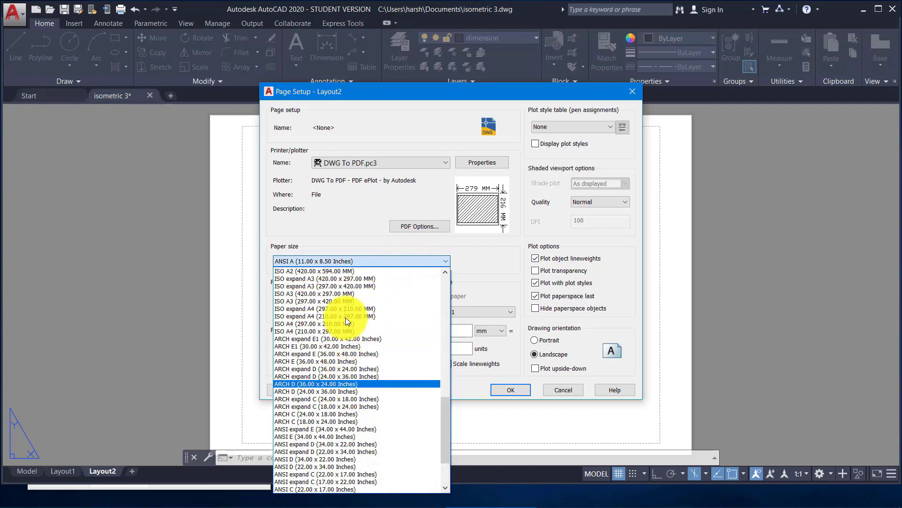
click(308, 329)
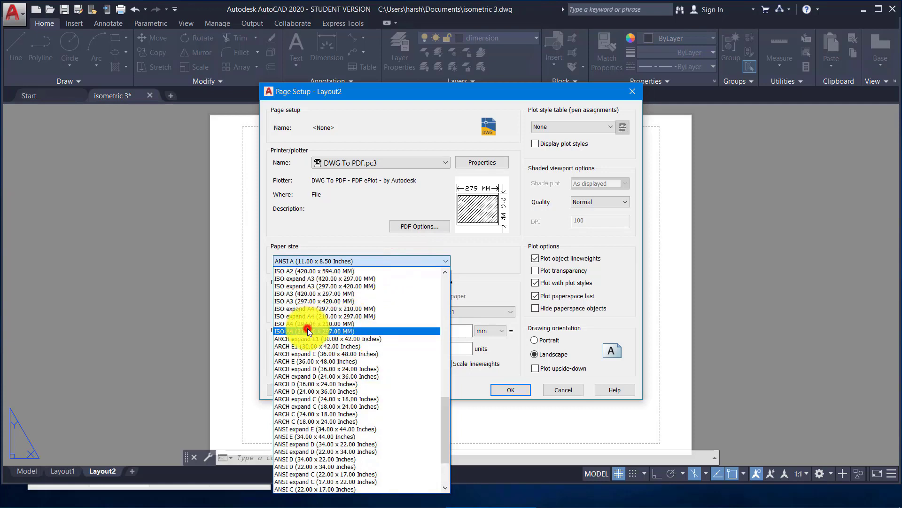
click(534, 340)
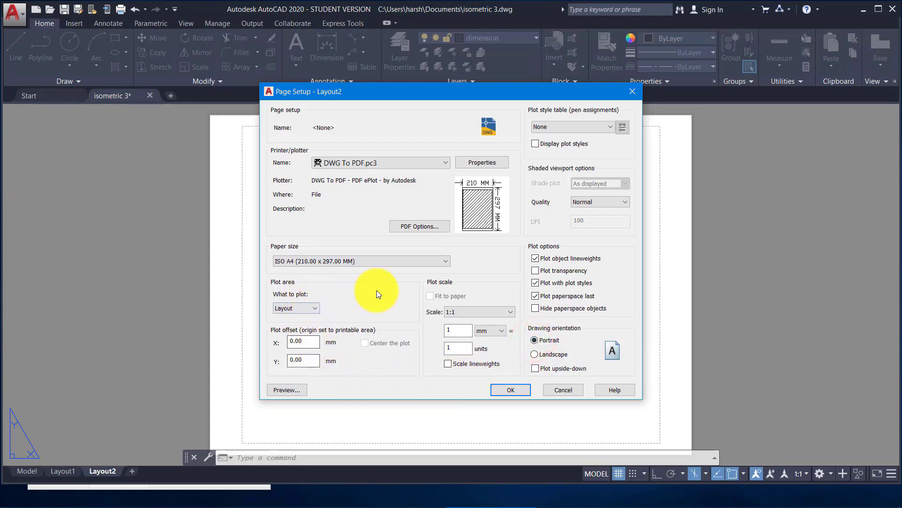
Assign the monochrome.ctb plot style table to Layout2 and apply the page setup.
click(570, 126)
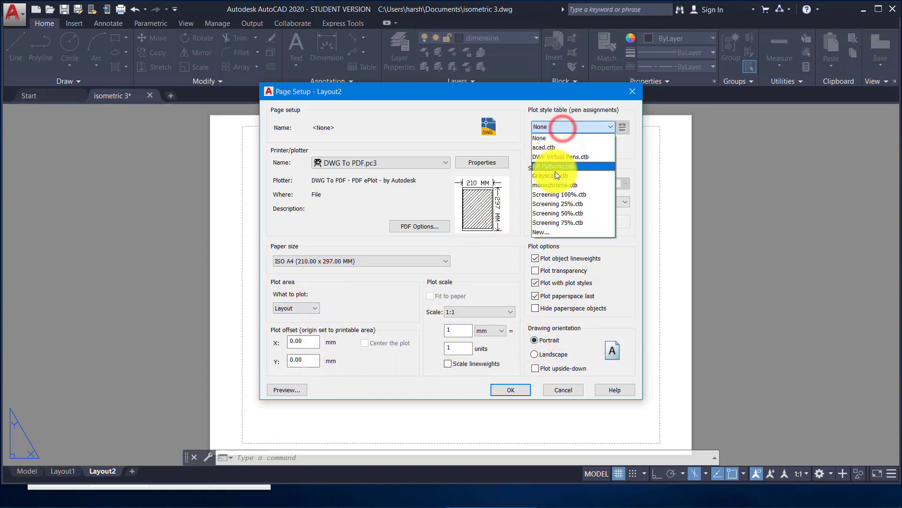
click(555, 184)
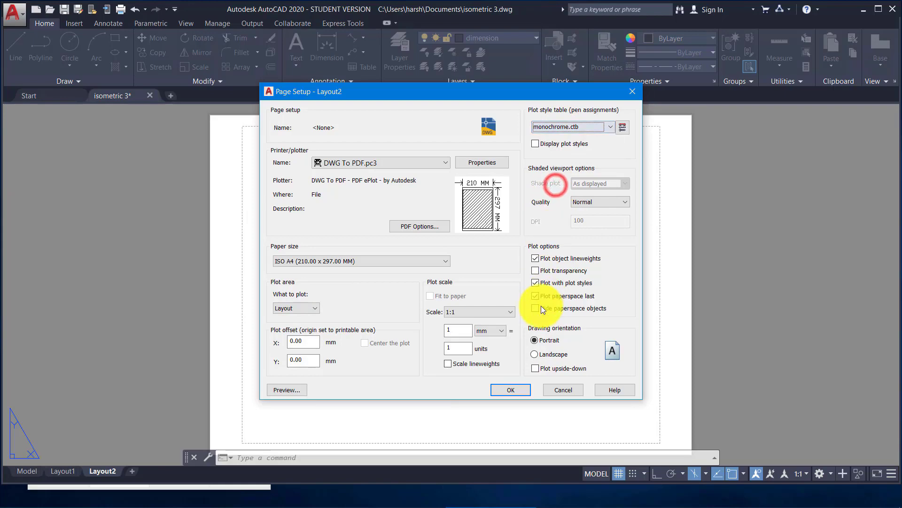
click(511, 390)
click(492, 367)
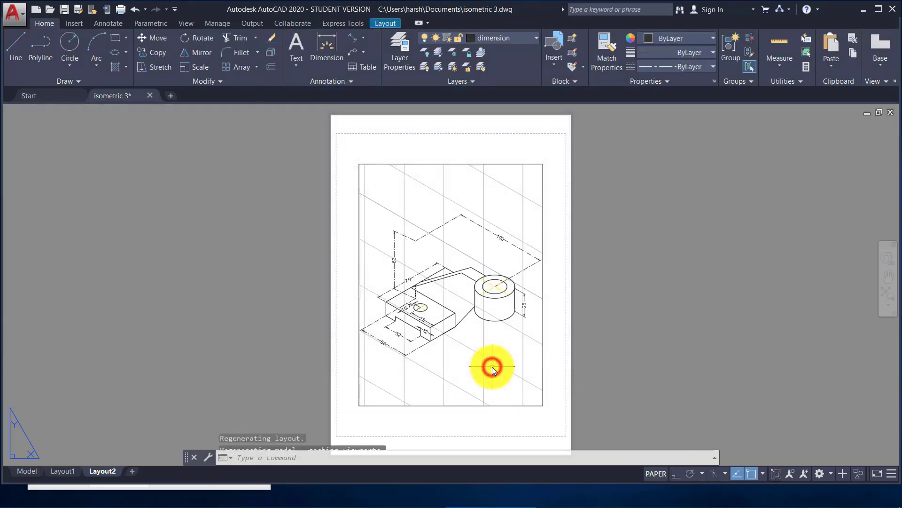
Delete the default viewport on Layout2 and draw a new rectangular viewport spanning the whole printable area.
click(543, 167)
key(Delete)
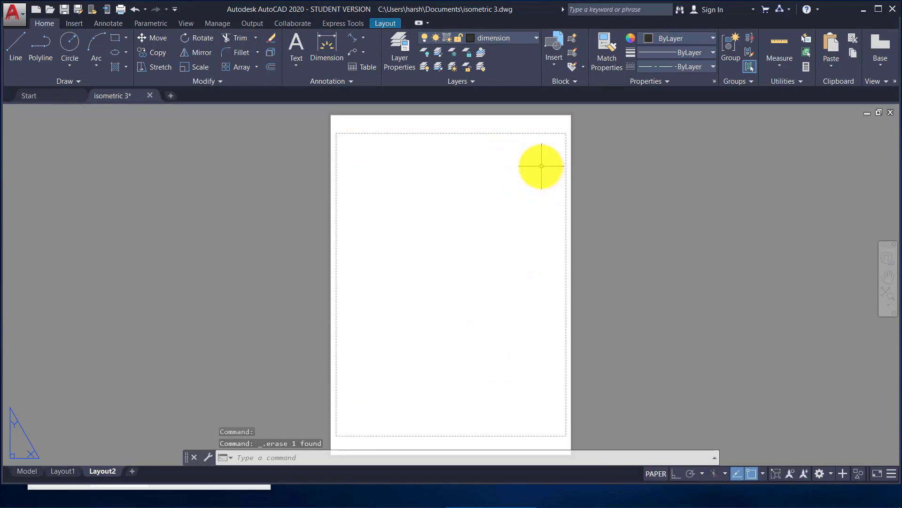
click(385, 22)
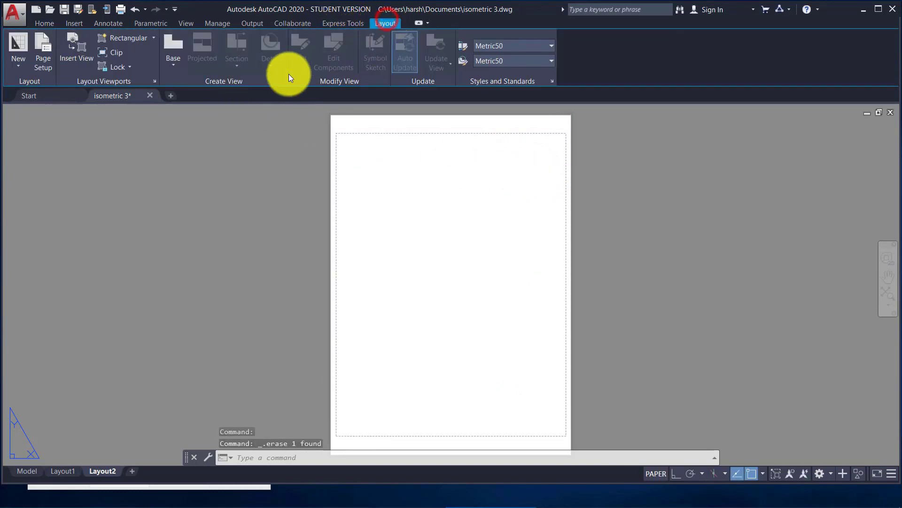
click(118, 37)
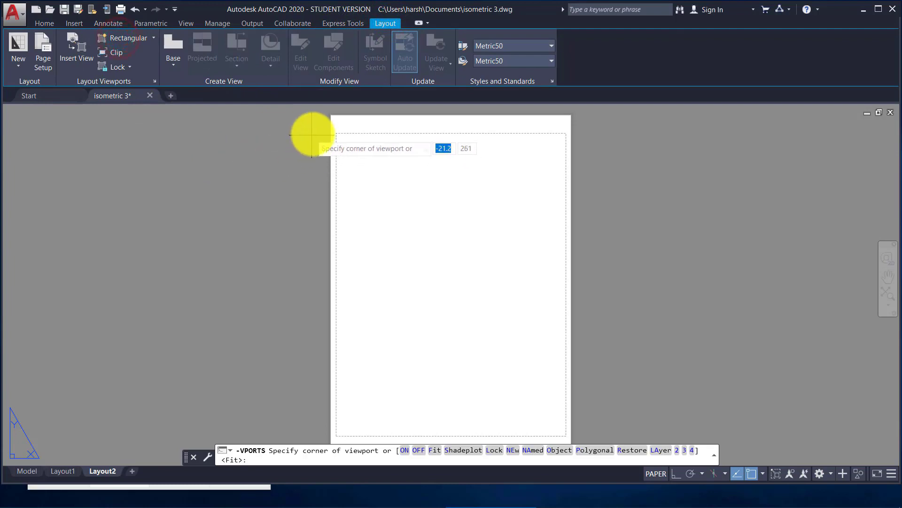
click(336, 133)
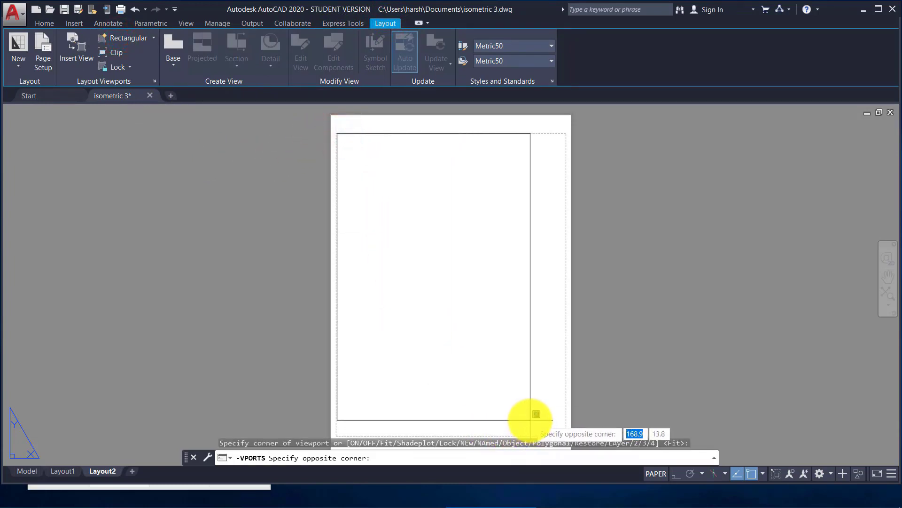
scroll(530, 423, up, 2)
scroll(530, 423, down, 4)
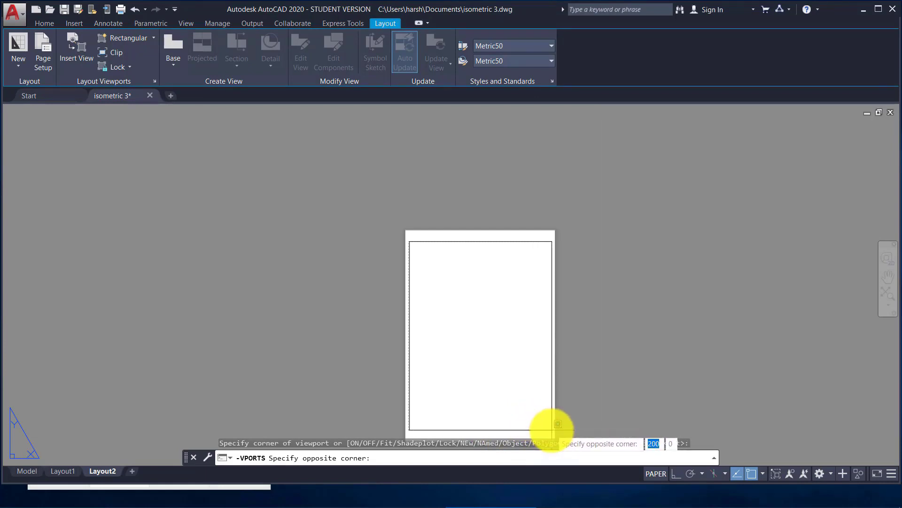
click(558, 423)
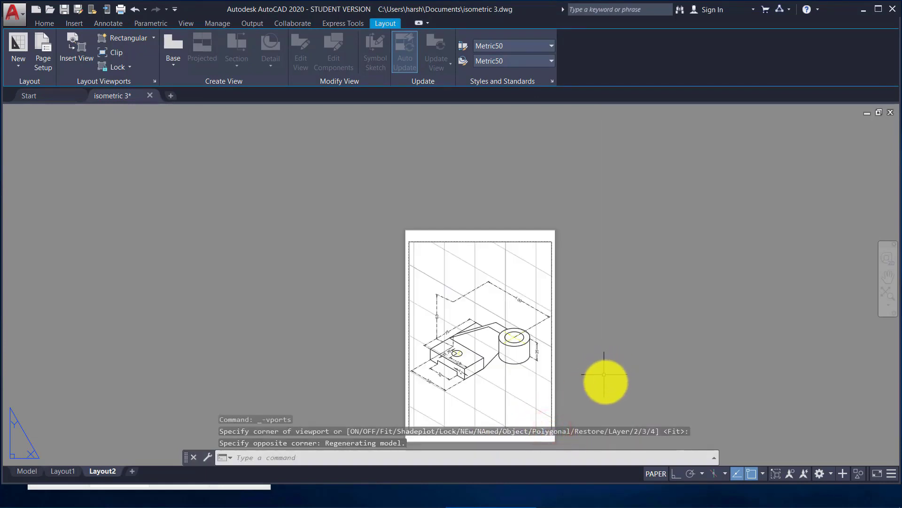
mouse_move(604, 374)
middle_down()
mouse_move(578, 277)
mouse_move(566, 302)
middle_up()
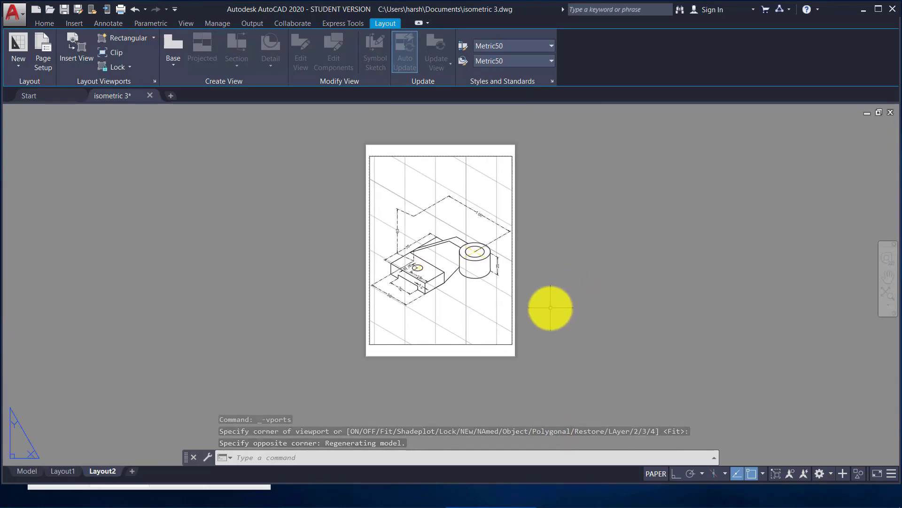
Open TEMPLATE.dwg from the recent documents.
scroll(338, 206, up, 2)
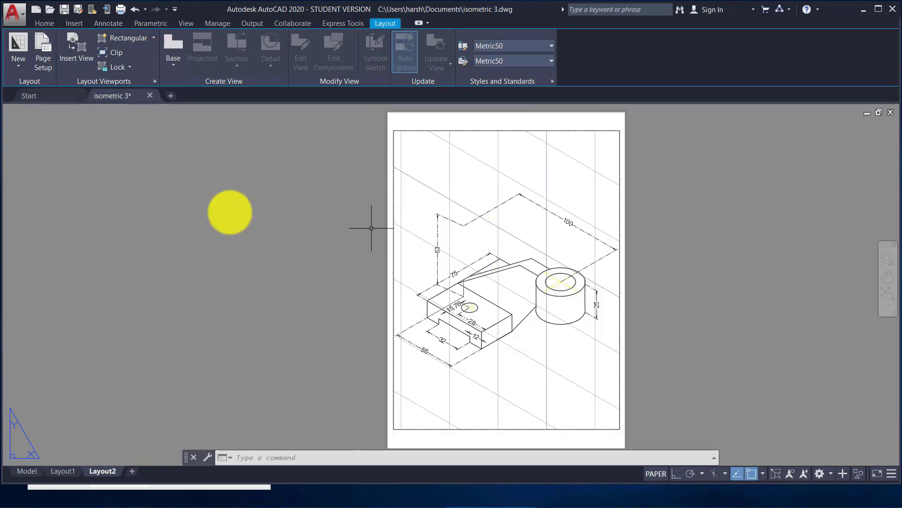
click(41, 23)
click(18, 22)
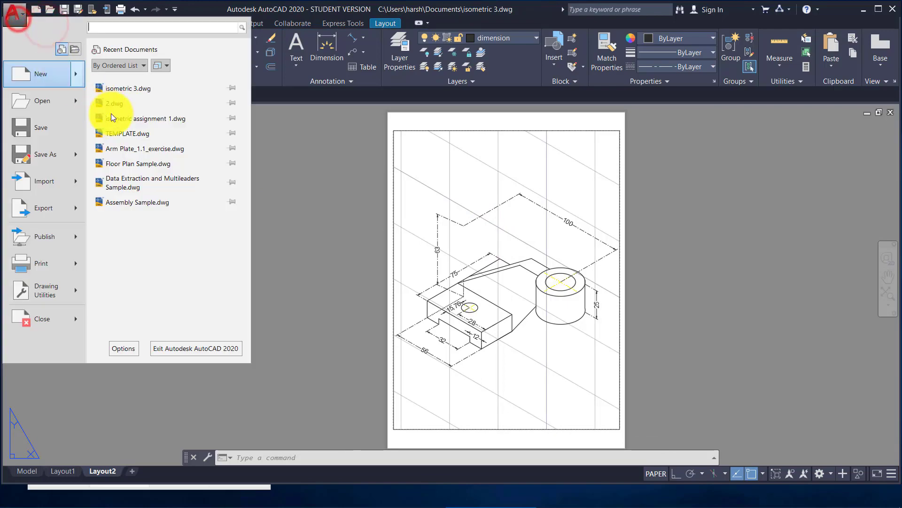
click(123, 128)
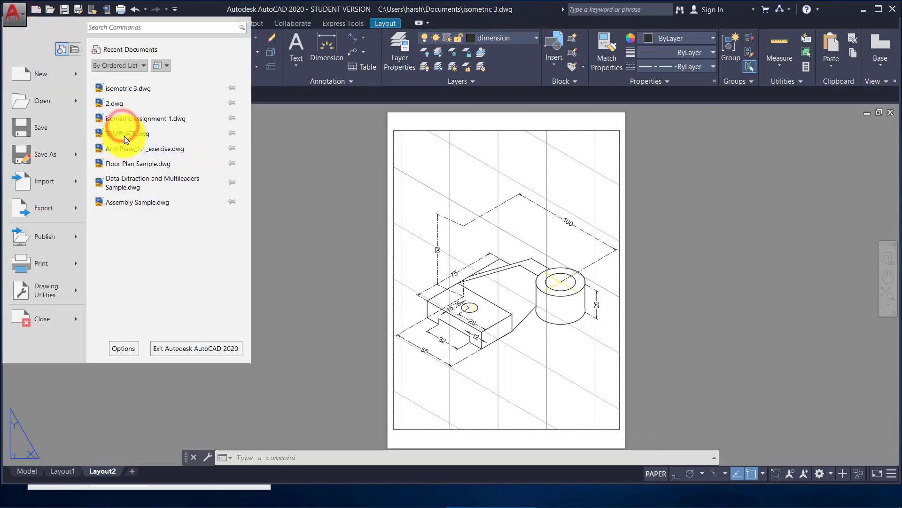
click(127, 134)
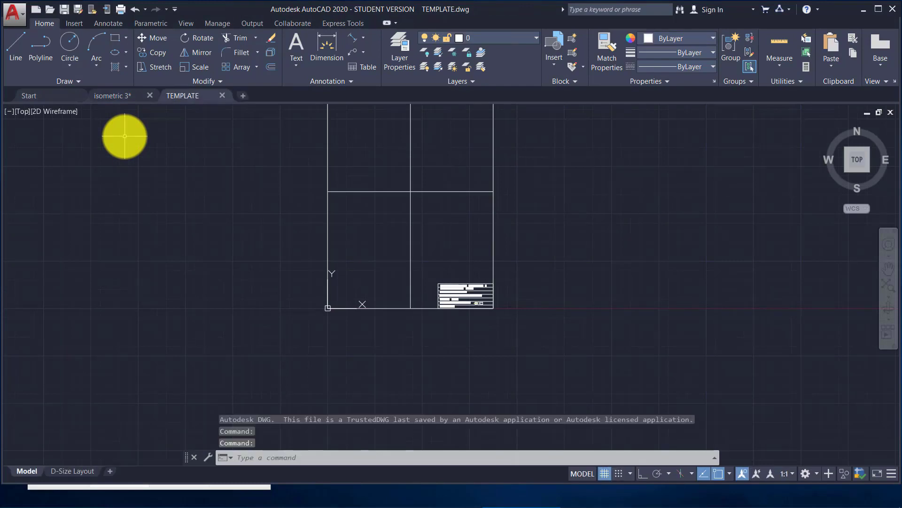
Delete the sheet frame and its two dividing lines, keeping only the title block.
click(523, 176)
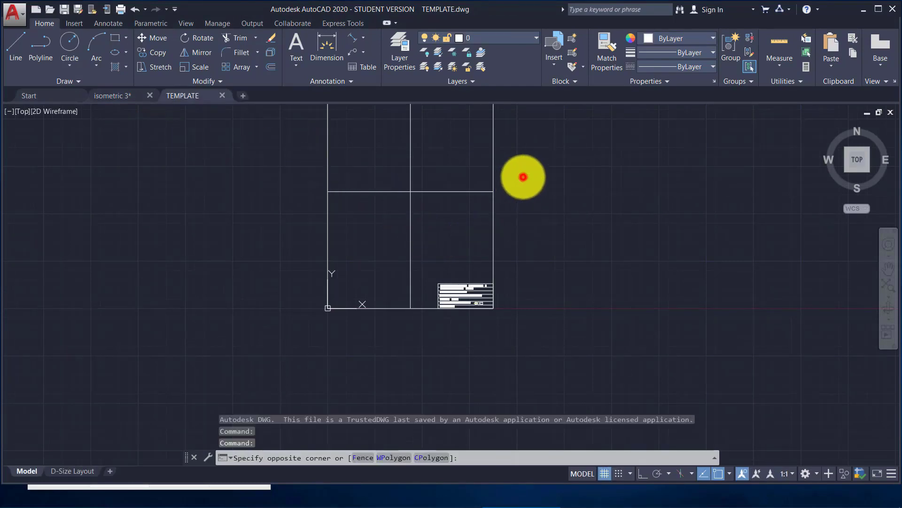
click(278, 220)
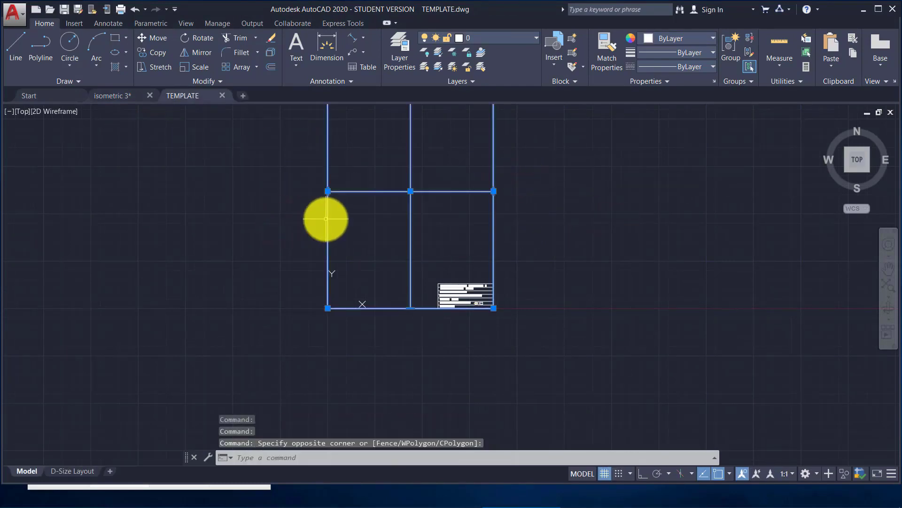
key(Delete)
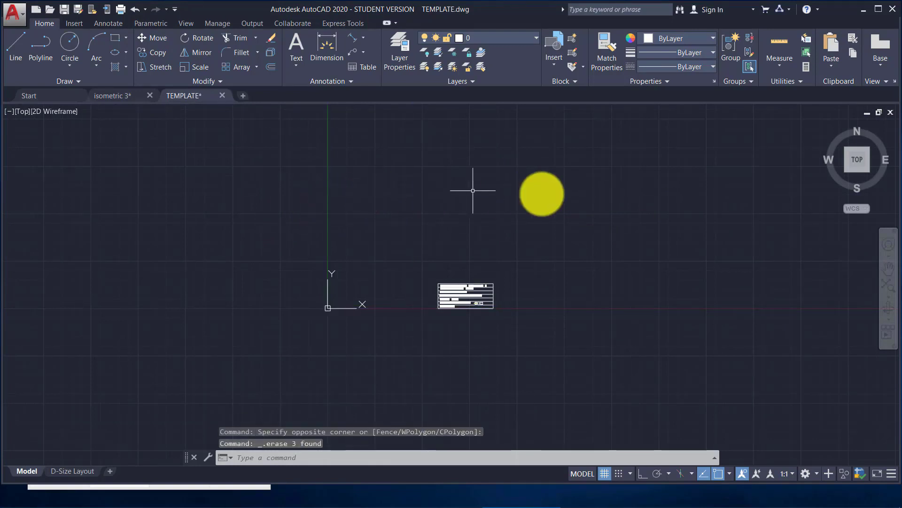
Delete the orthographic projection title text from the first row of the title block.
scroll(554, 210, up, 4)
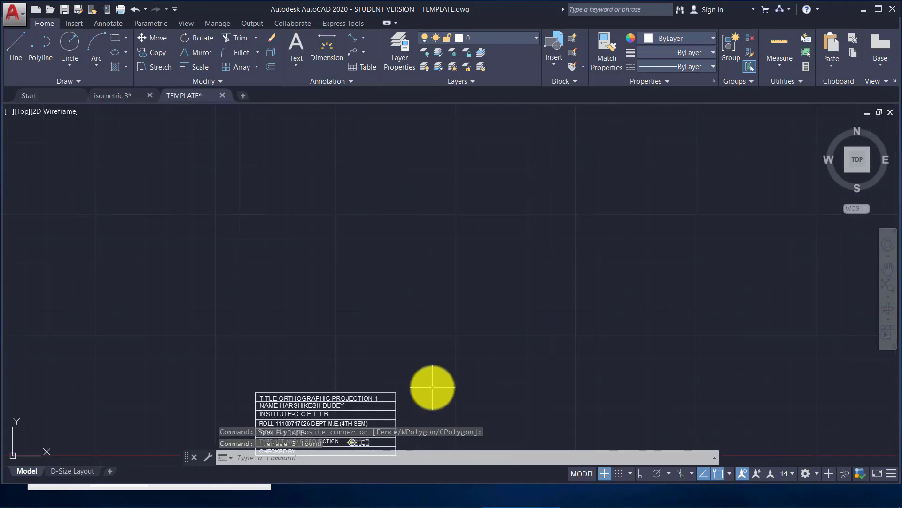
middle_drag(435, 382, 537, 234)
scroll(539, 233, up, 2)
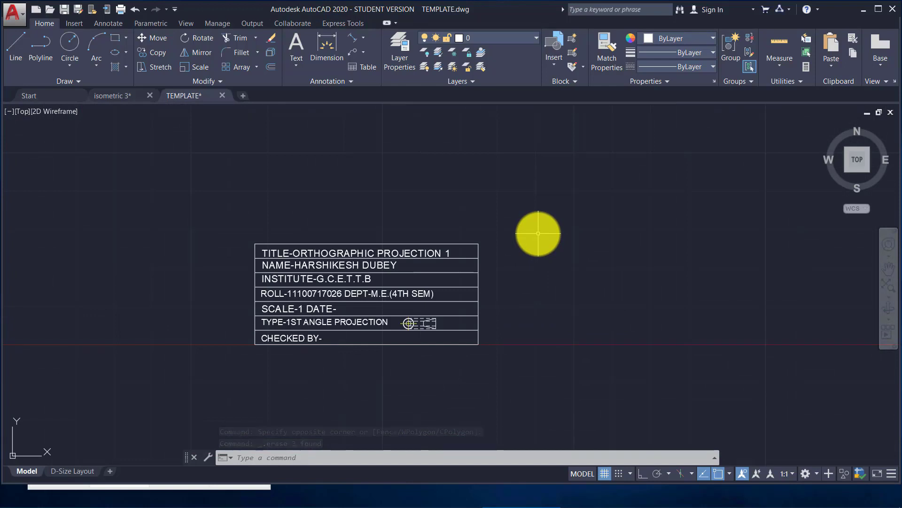
click(420, 254)
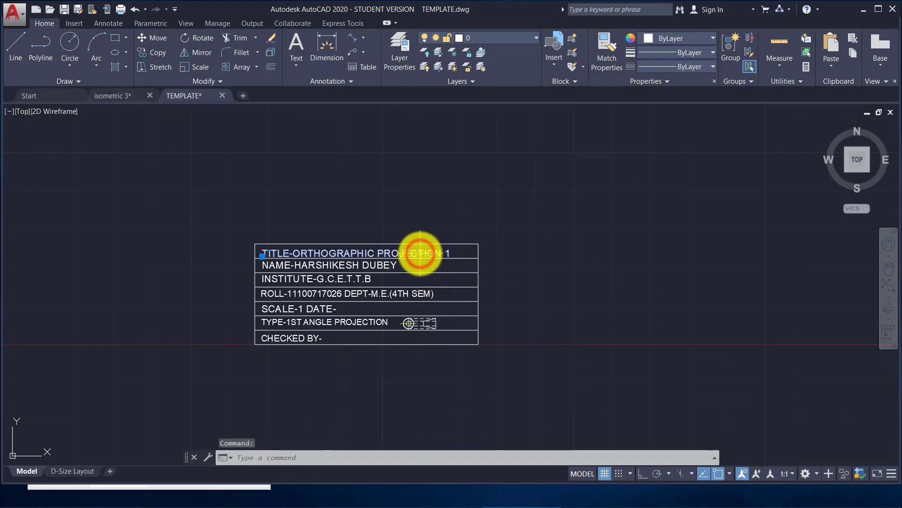
key(Delete)
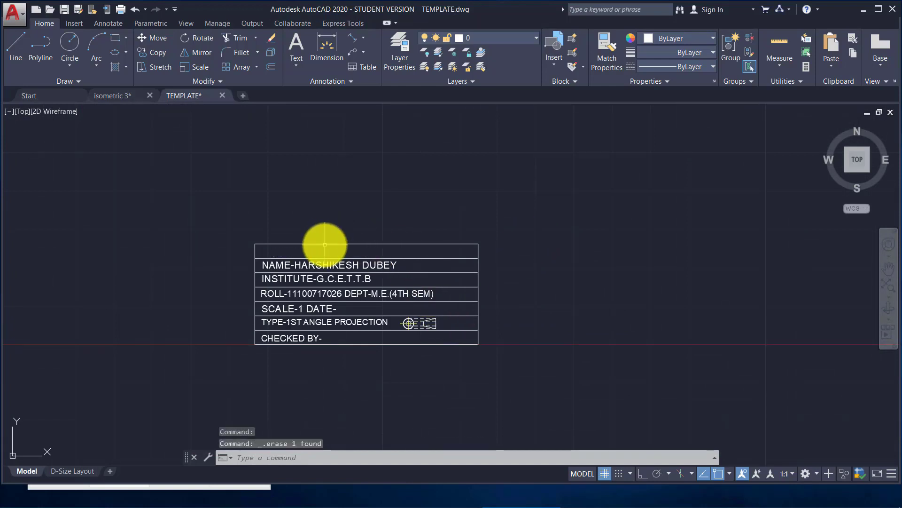
Add the multiline text "TITLE-ISOMETRIC PROJECTION" in the empty first row of the title block and scale it by 5.
text(t)
key(Return)
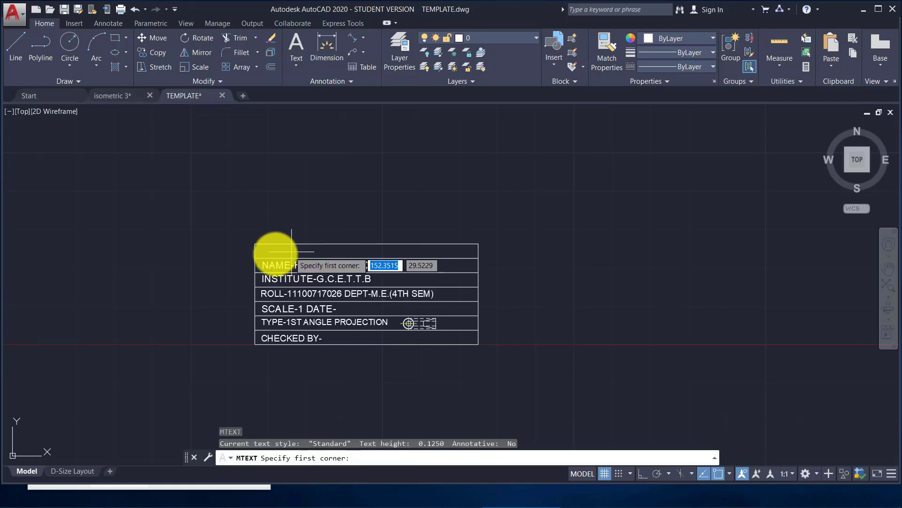
click(255, 244)
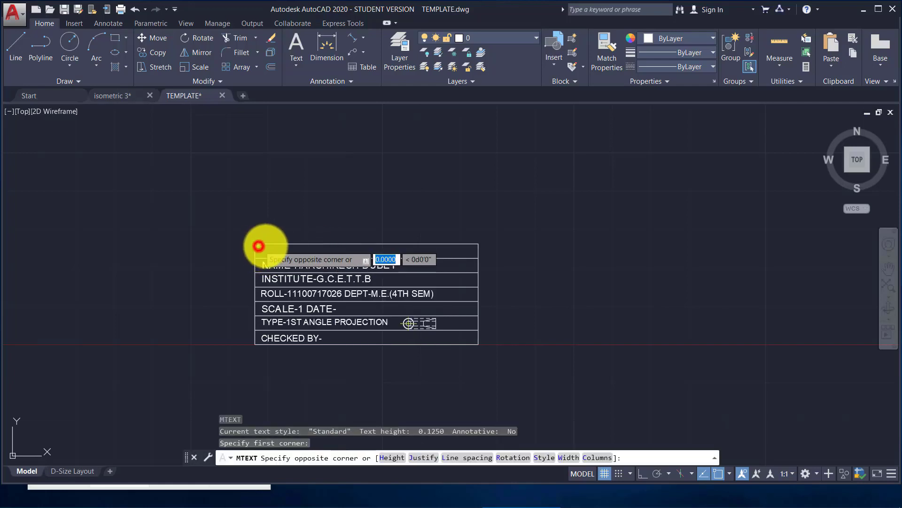
click(477, 258)
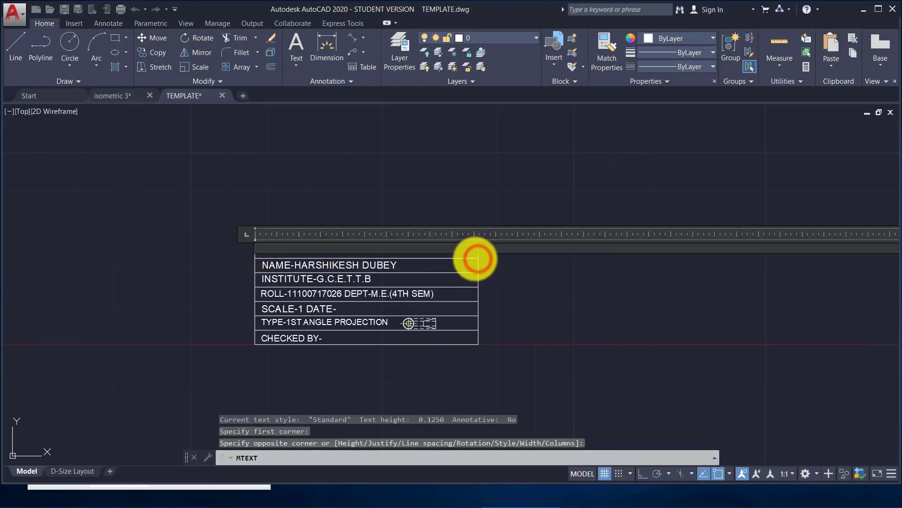
text(TITLE)
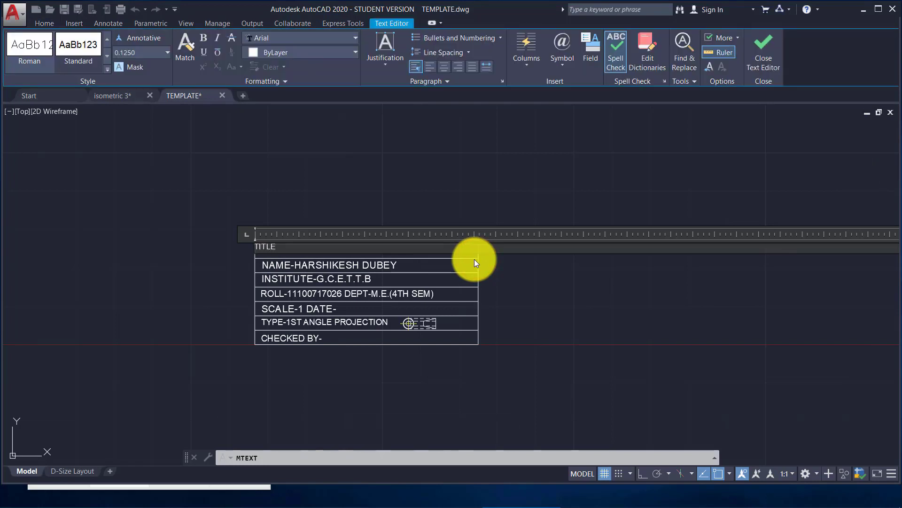
text(-ISOMETRIC)
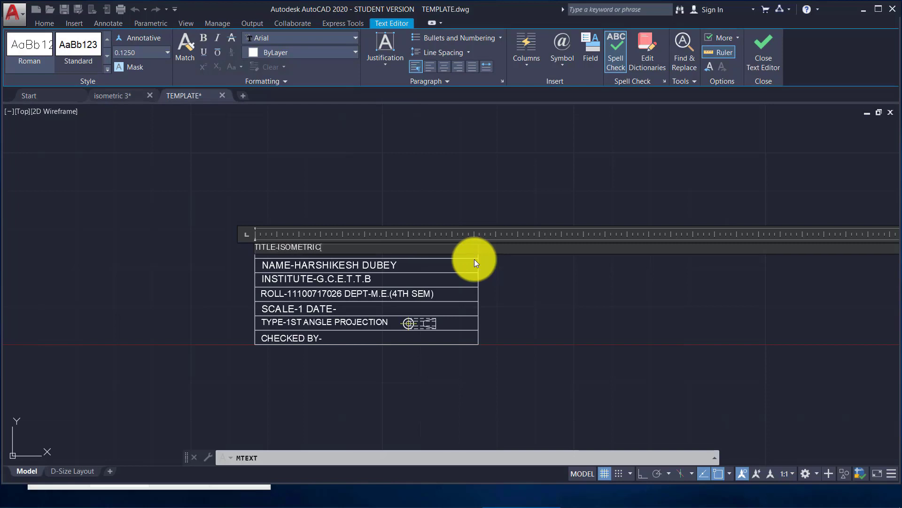
text( PROJECT)
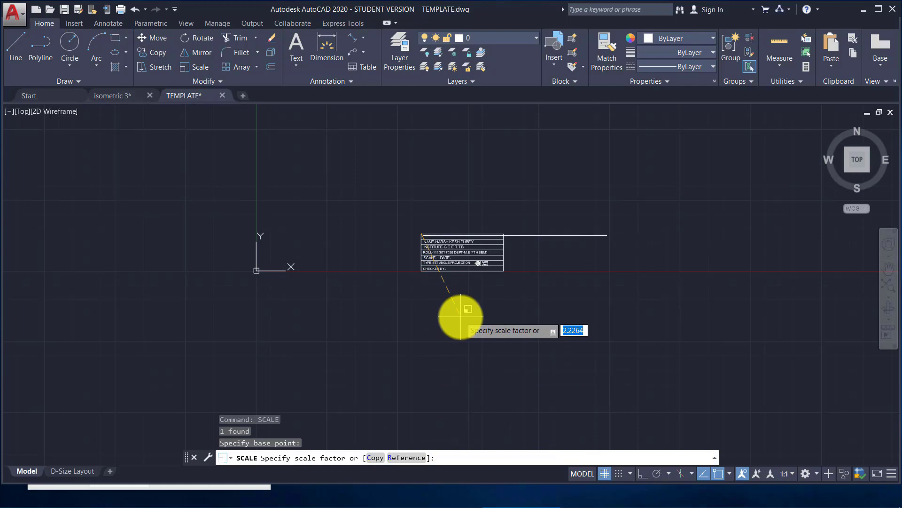
key(Return)
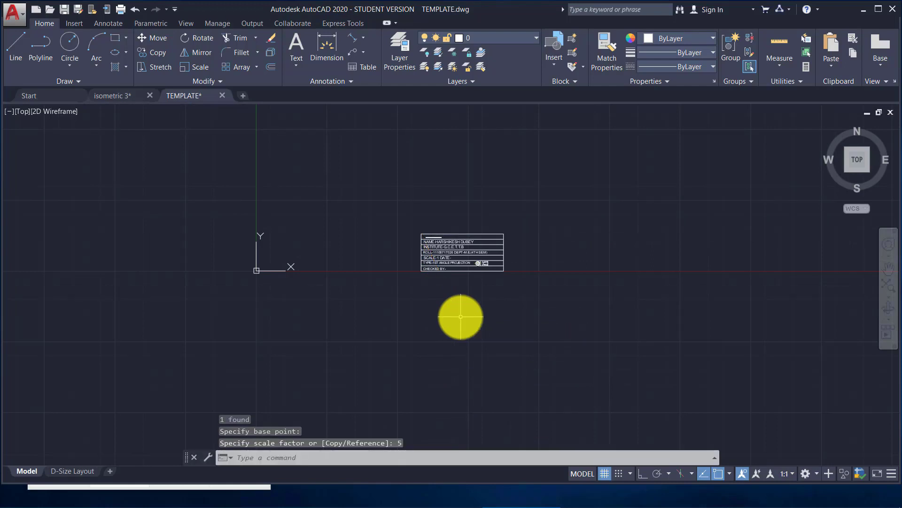
Scale the new title text by a factor of 10 from a base point near its start.
scroll(493, 252, up, 8)
mouse_move(494, 252)
middle_down()
mouse_move(633, 306)
mouse_move(754, 303)
middle_up()
click(327, 204)
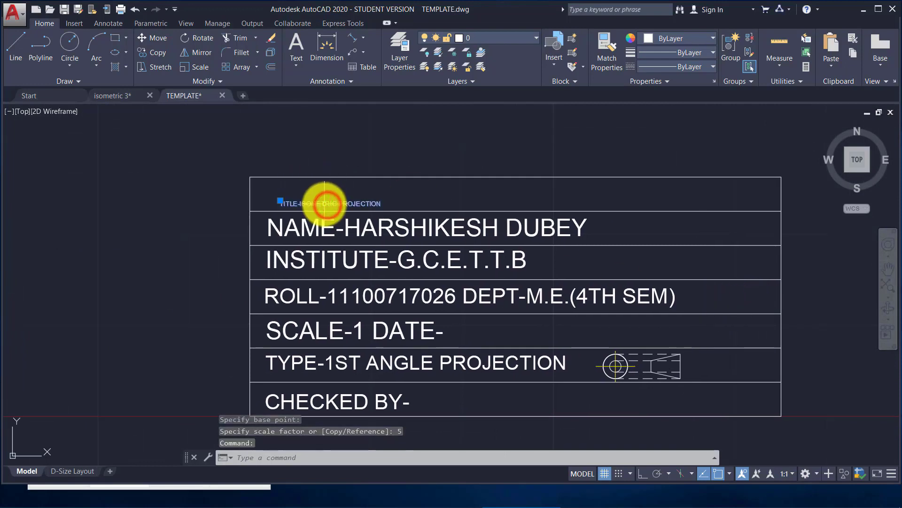
text(SCALE)
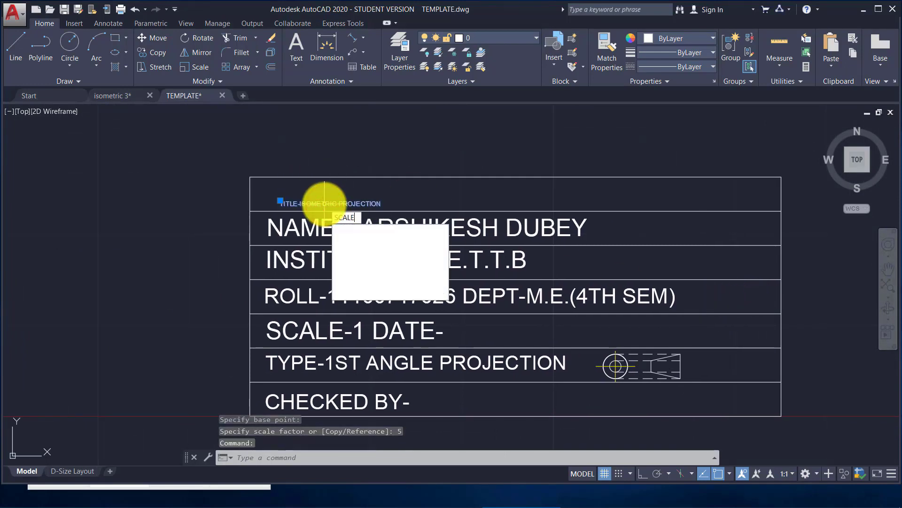
key(Return)
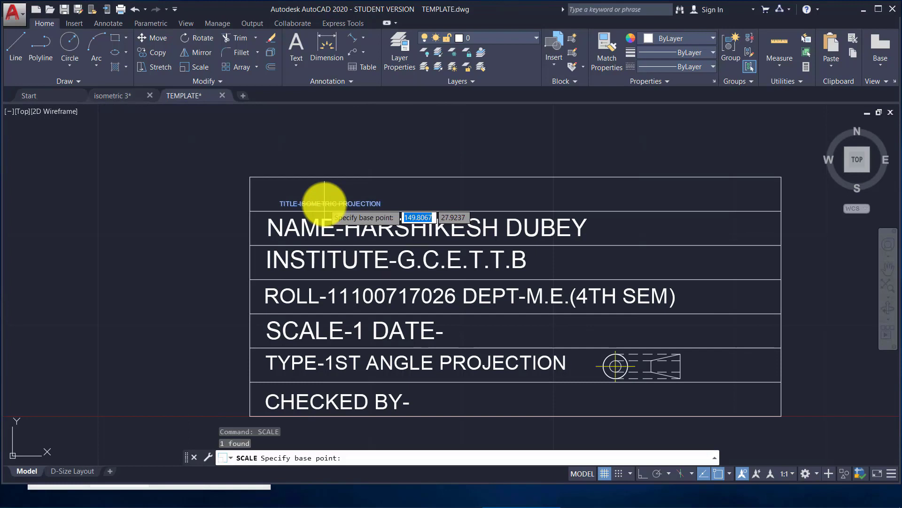
click(290, 203)
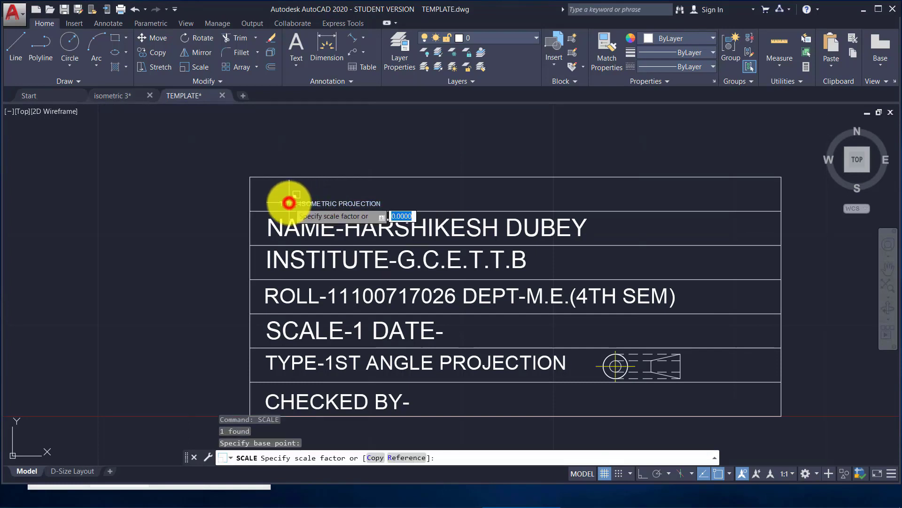
text(10)
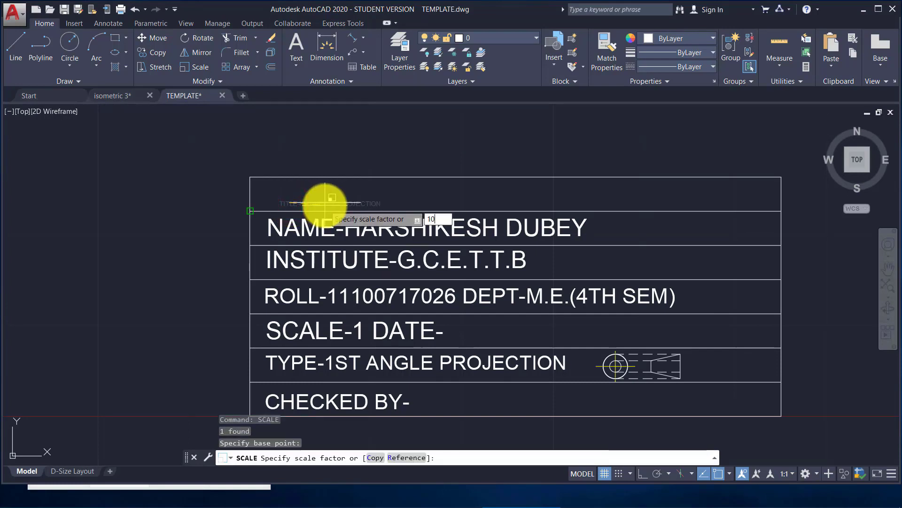
key(Return)
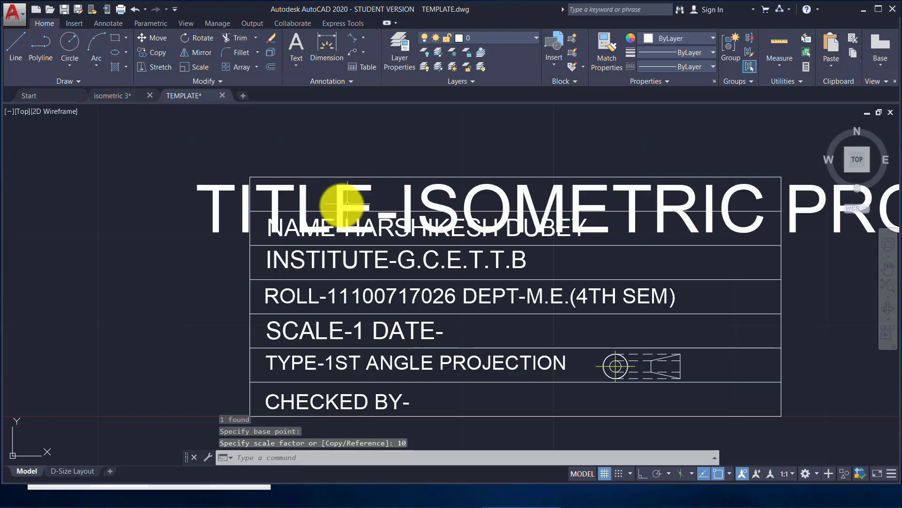
Scale the oversized title text by .5 and shift it so it fits inside the first row of the title block.
click(284, 189)
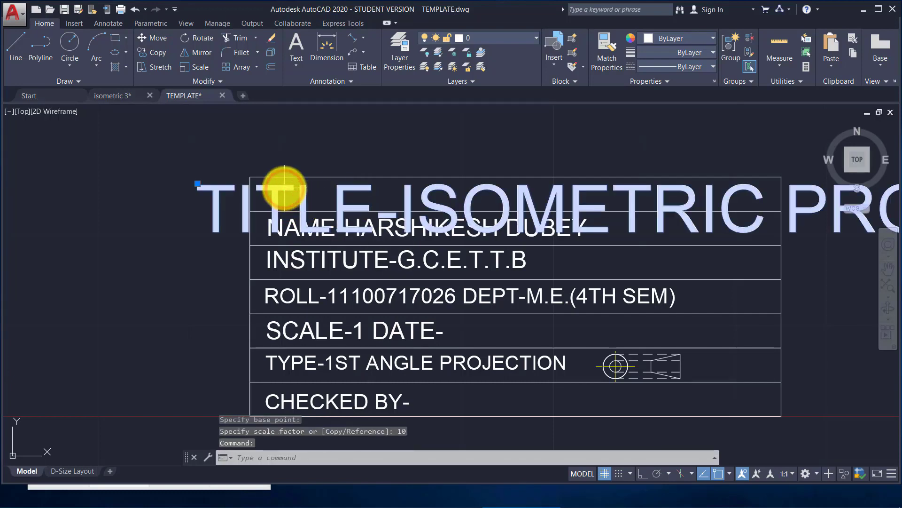
text(SCALE)
key(Return)
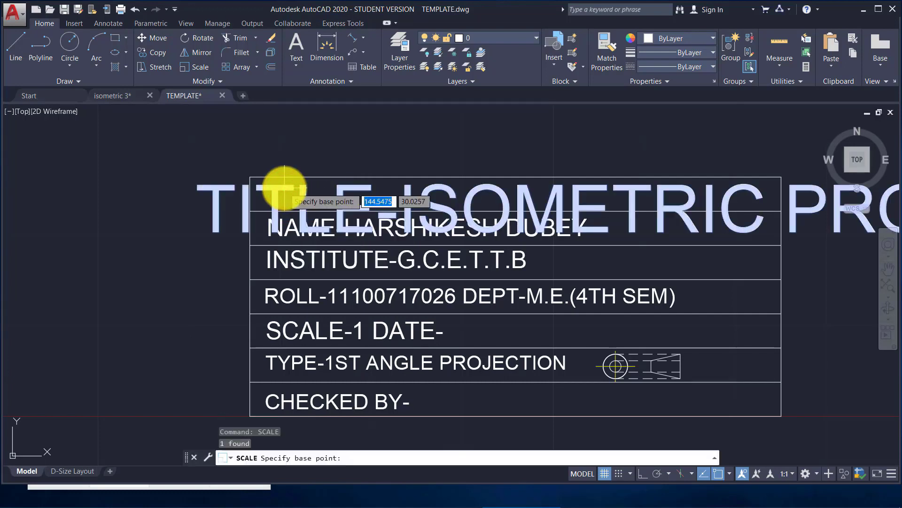
click(205, 188)
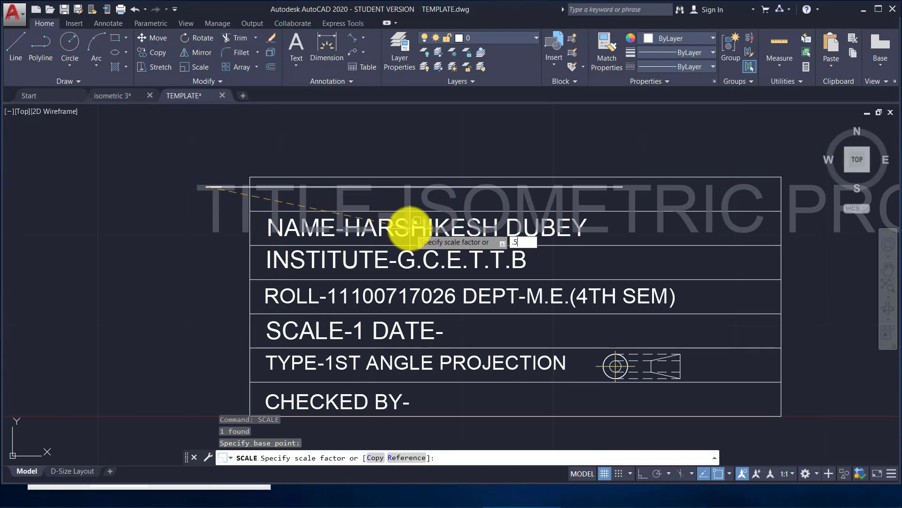
key(Return)
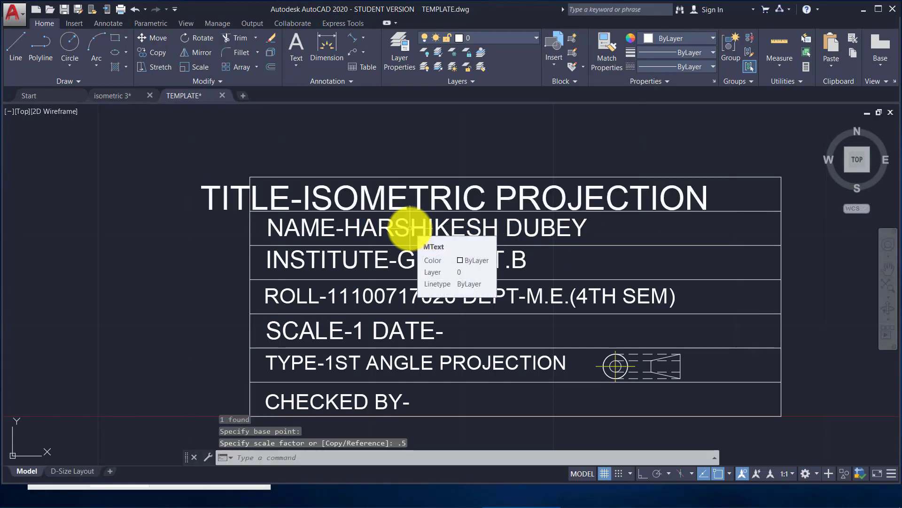
click(390, 197)
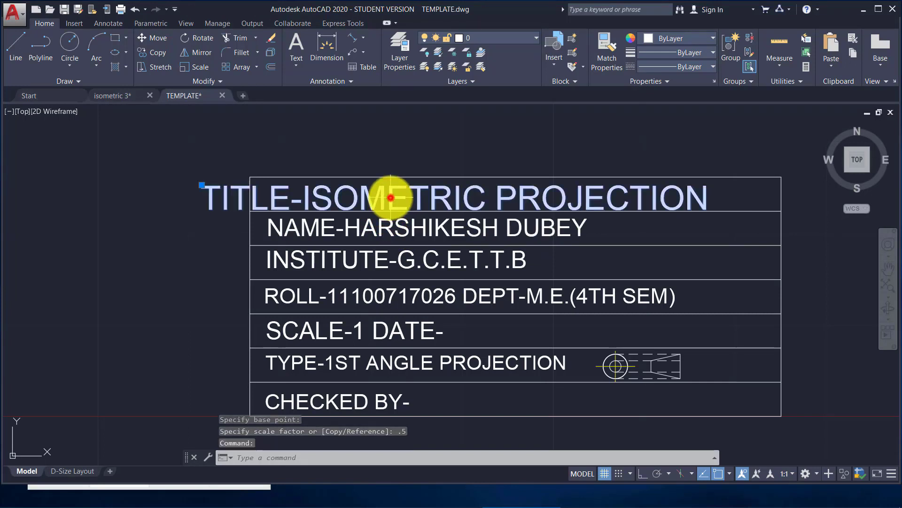
drag(390, 197, 450, 197)
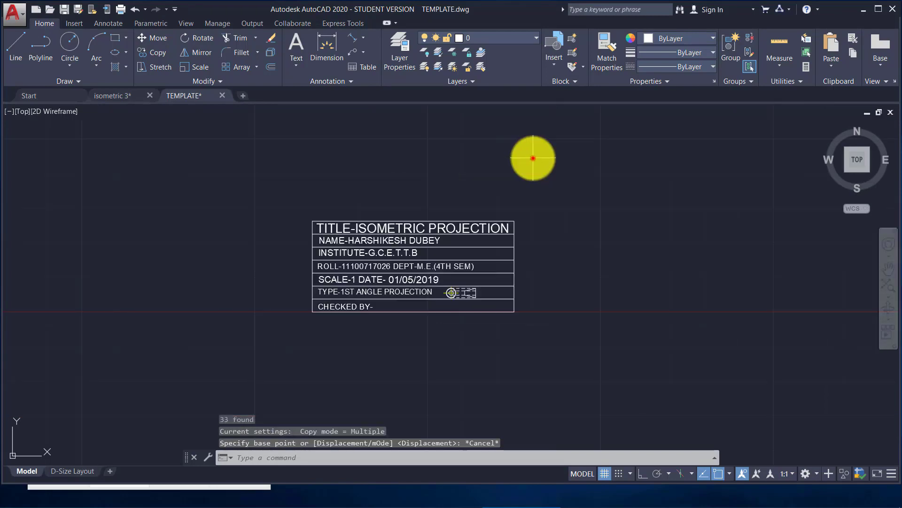
Copy the whole title block from TEMPLATE.dwg and paste it into the model space of isometric 3.dwg below the isometric view.
click(531, 158)
click(236, 304)
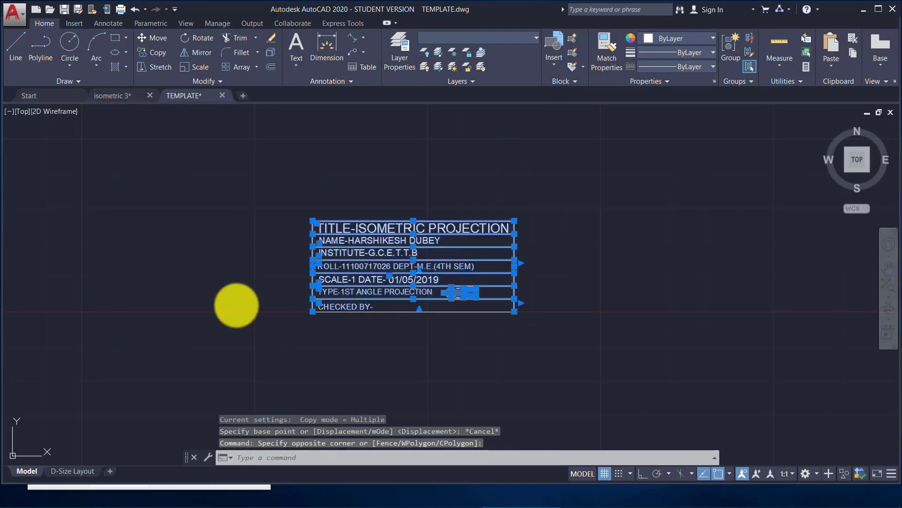
key(ctrl+c)
click(118, 95)
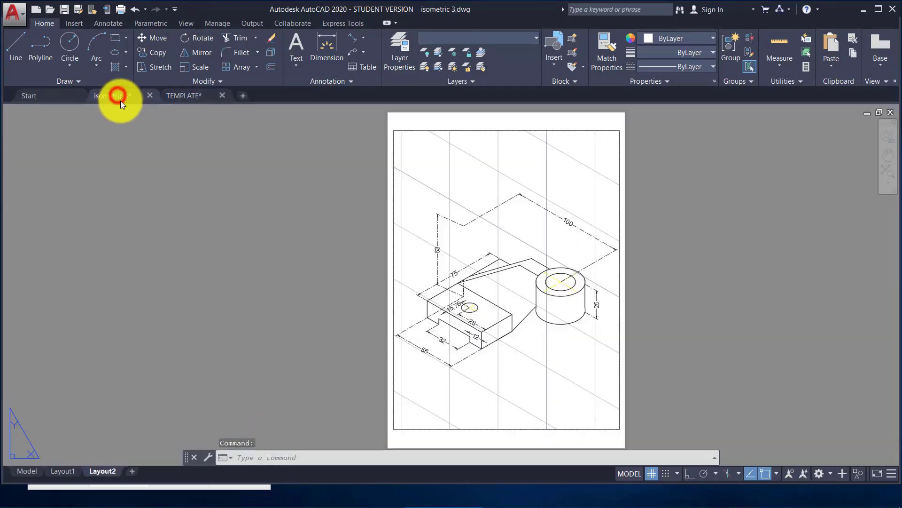
click(23, 472)
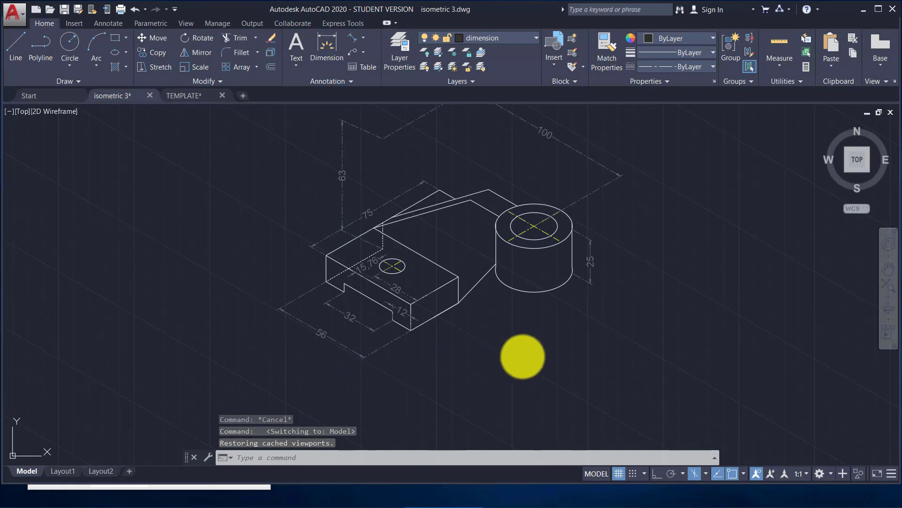
key(ctrl+v)
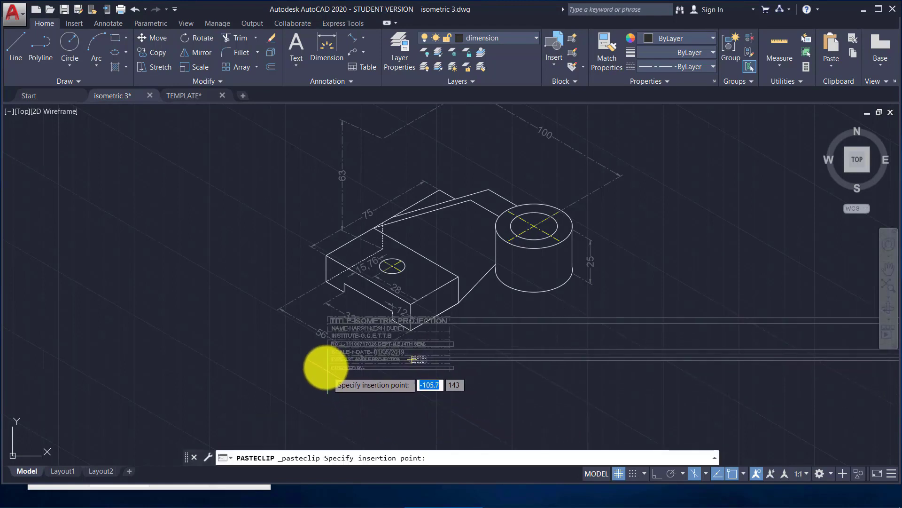
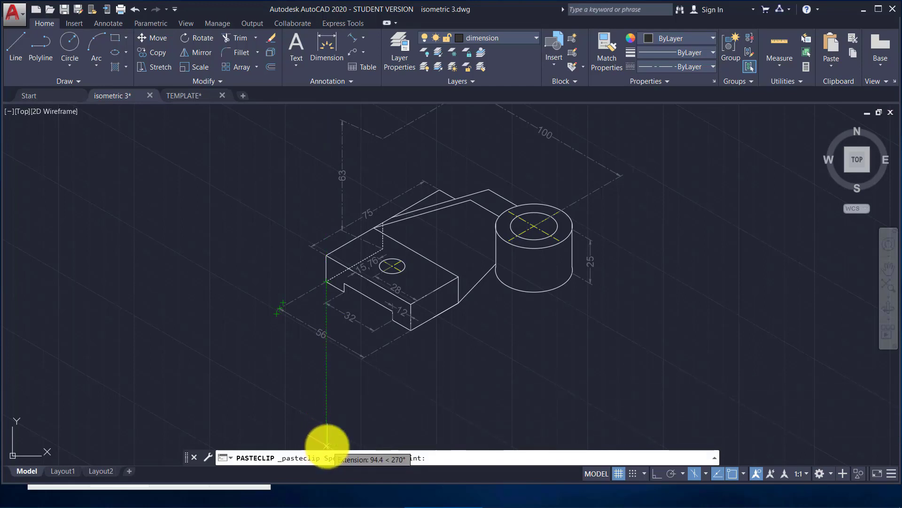
click(326, 447)
Scale the pasted title block by a factor of 2 from its upper-left corner.
scroll(414, 415, up, 2)
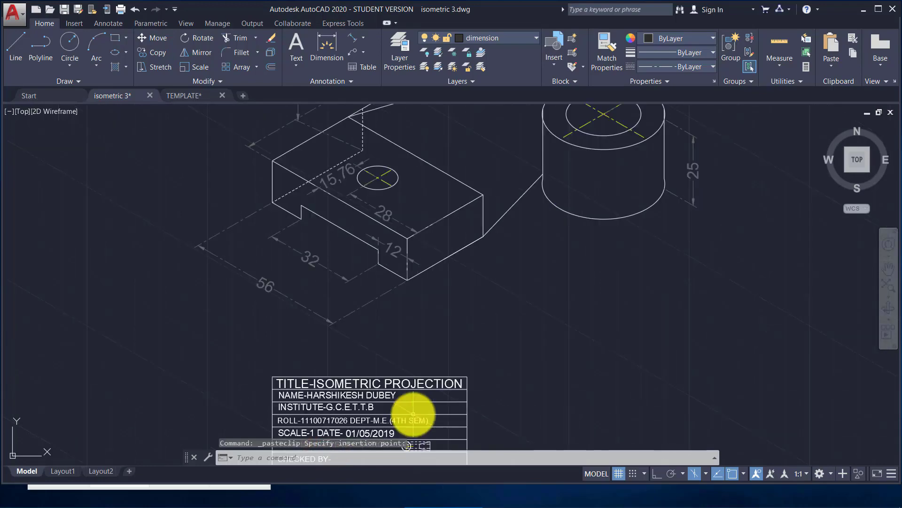
scroll(413, 414, down, 2)
mouse_move(460, 413)
middle_down()
mouse_move(480, 259)
mouse_move(475, 357)
middle_up()
click(491, 292)
click(269, 397)
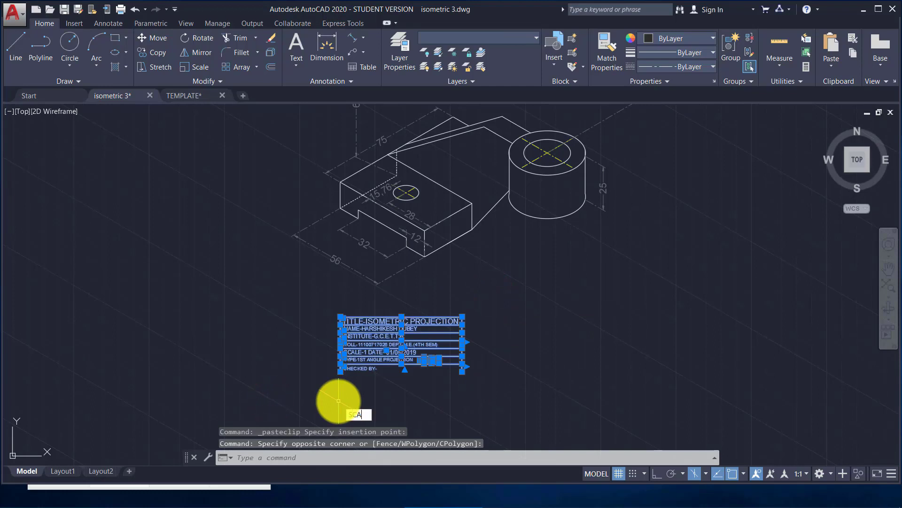
key(Return)
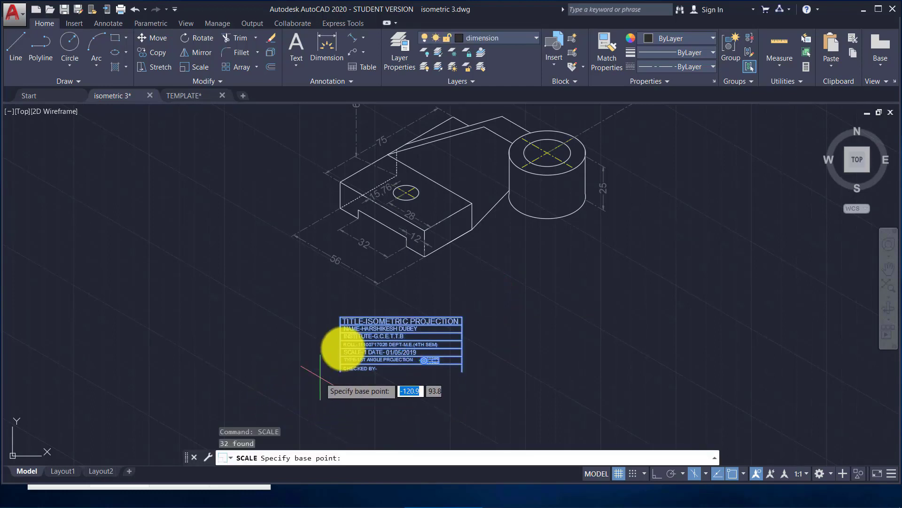
click(338, 318)
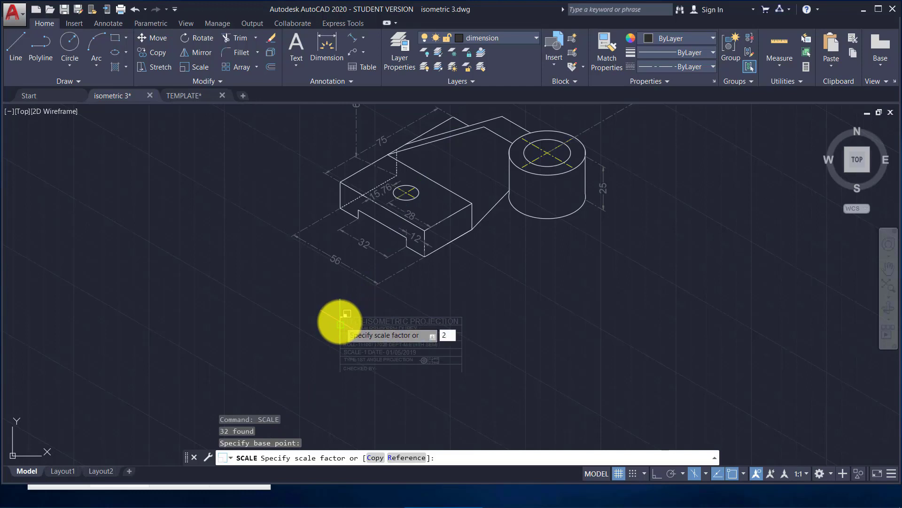
text(2)
key(Return)
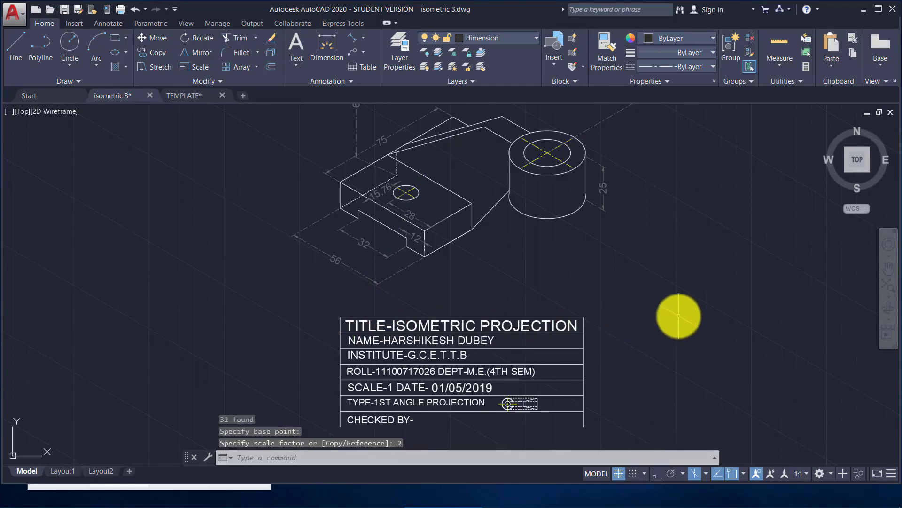
Copy the title block's top border line down to the lower ends of the side lines to close the last row.
middle_drag(677, 330, 695, 257)
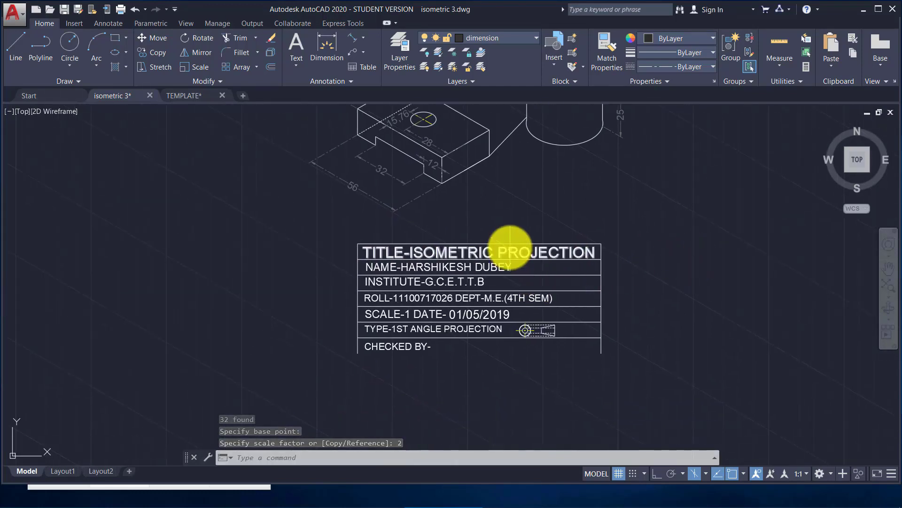
click(510, 243)
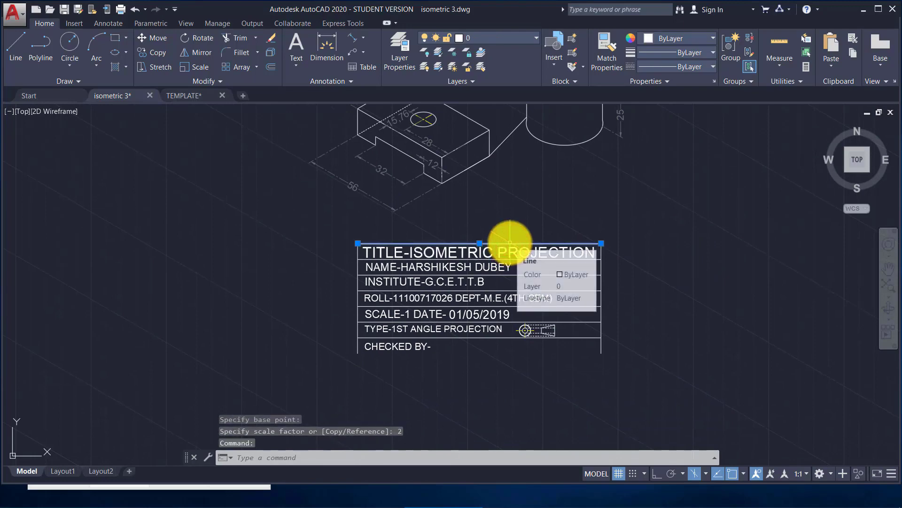
text(co)
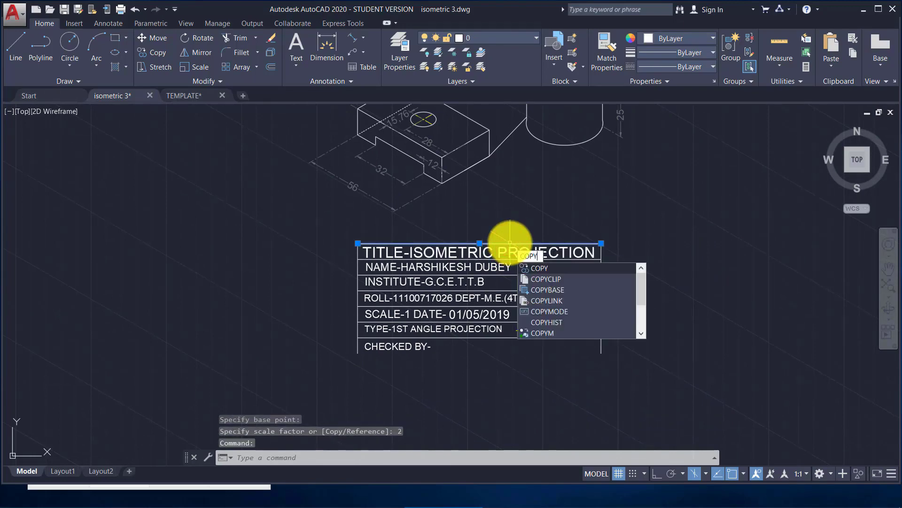
key(Return)
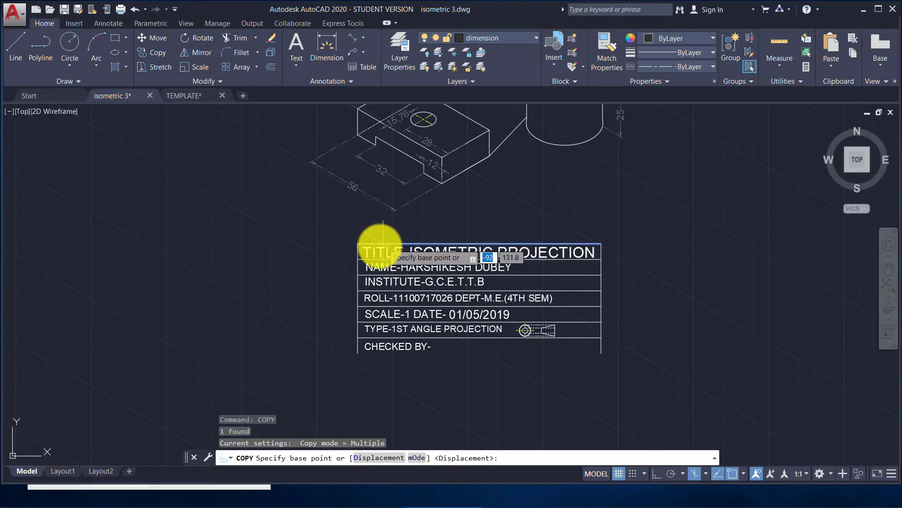
click(358, 244)
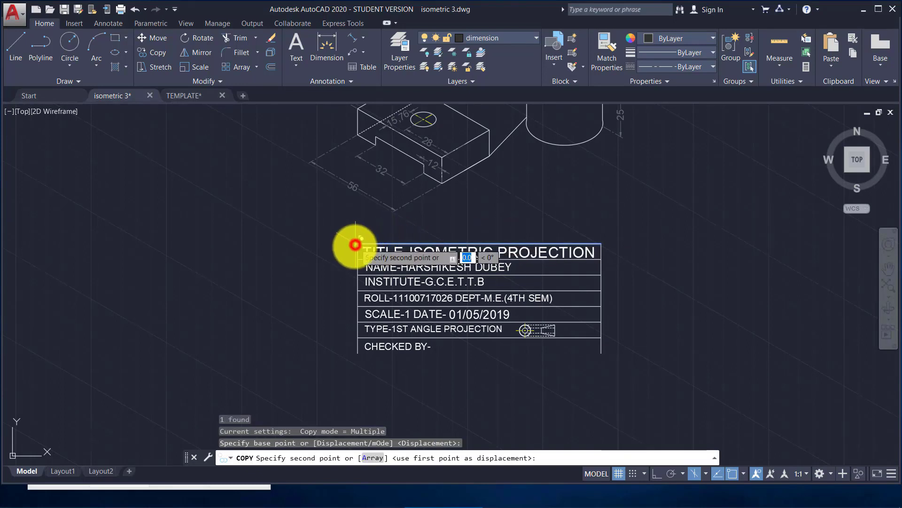
click(355, 353)
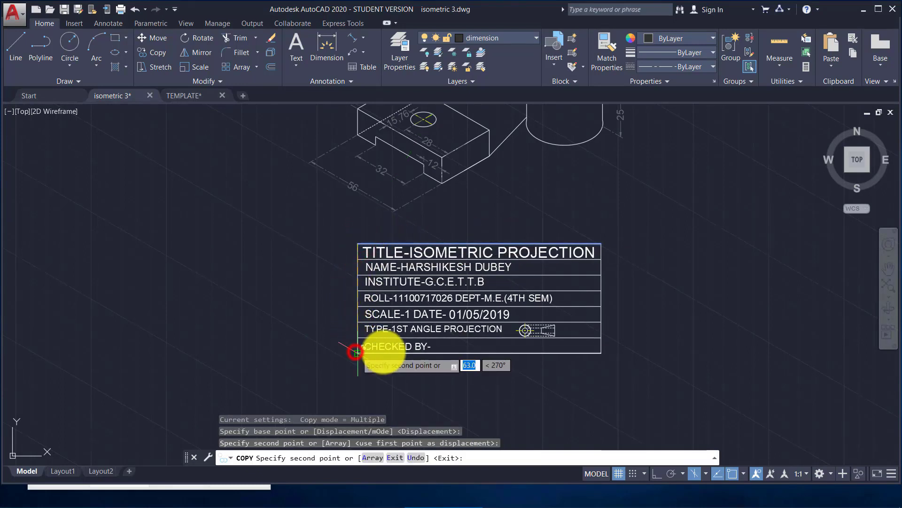
key(Escape)
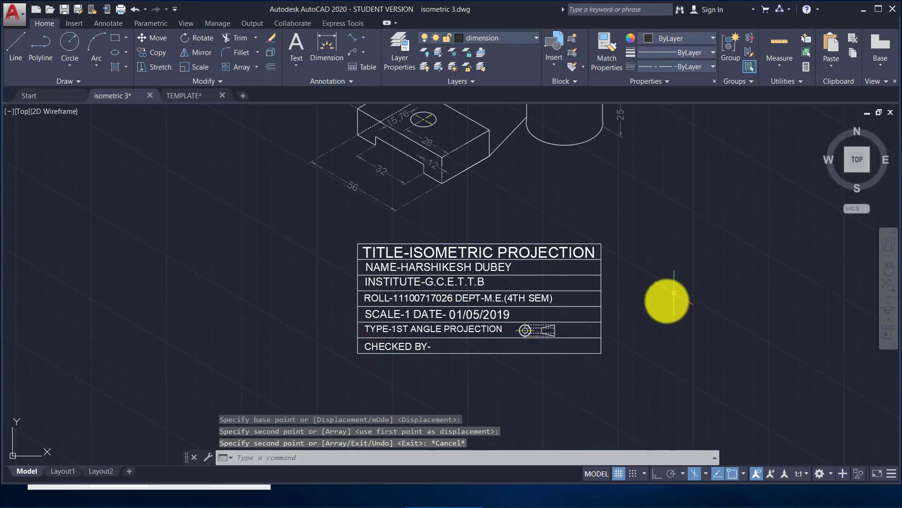
Add a multileader with the text "D 12 TWO CIRCLES" pointing to the small hole on the base block, landing below the part.
scroll(664, 308, down, 4)
scroll(548, 323, up, 6)
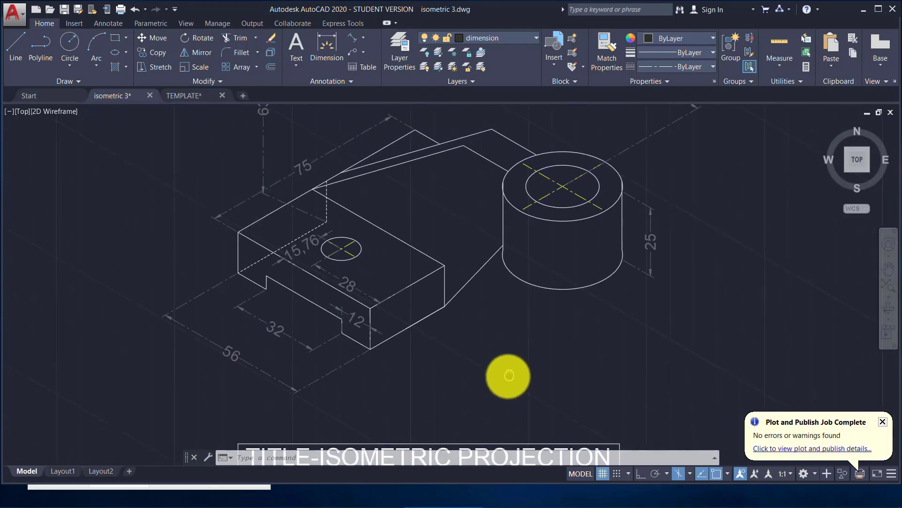
click(354, 50)
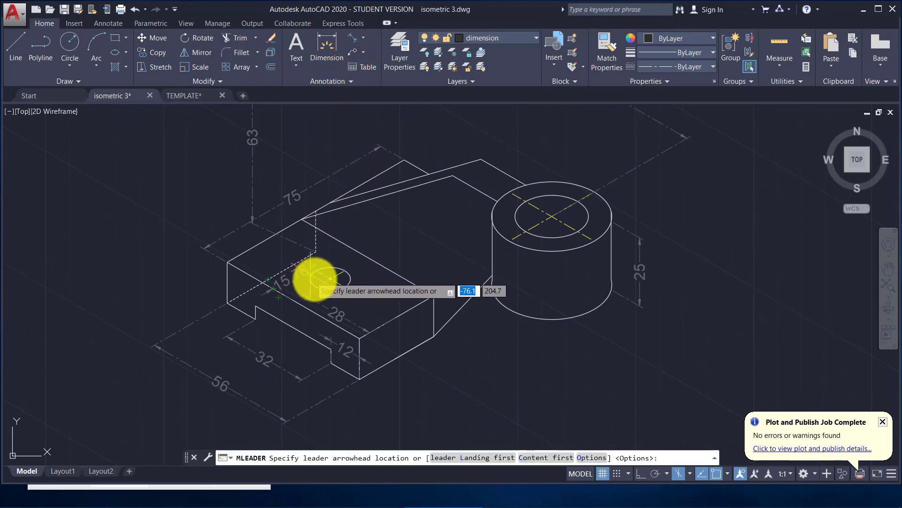
click(349, 282)
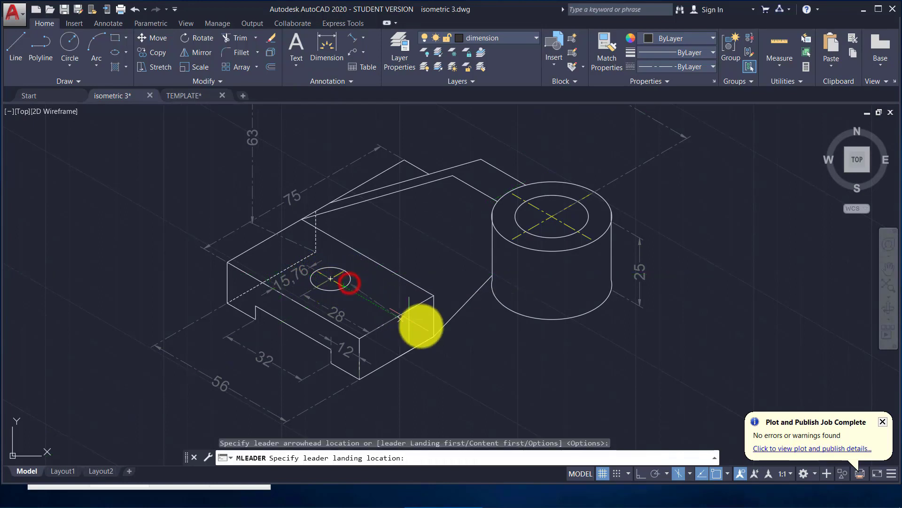
click(498, 365)
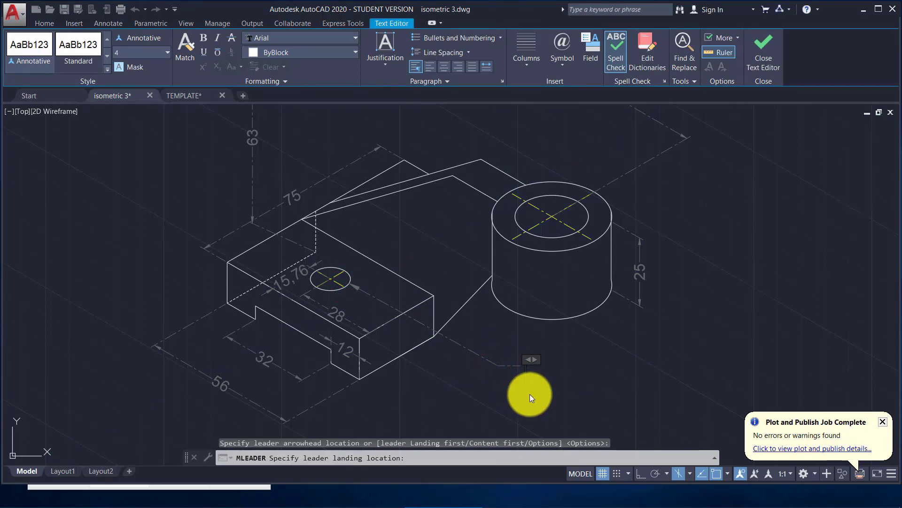
text(D 12)
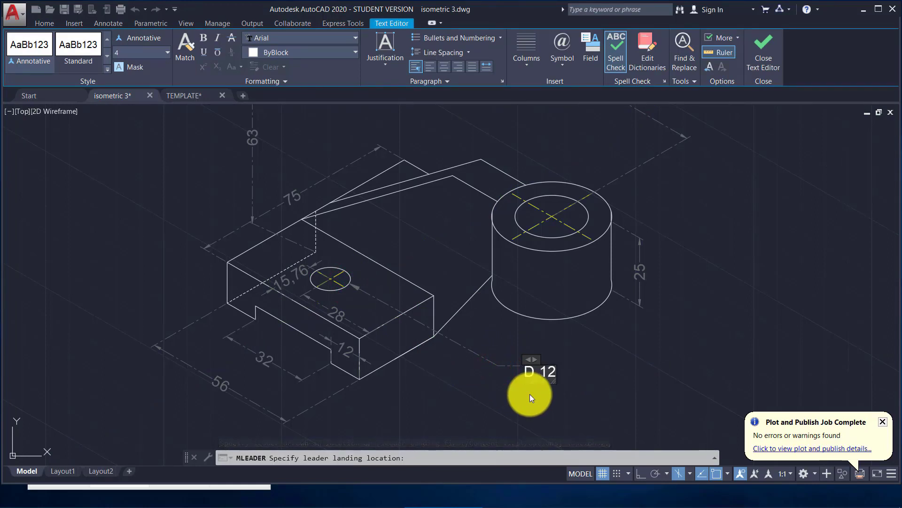
text( TW)
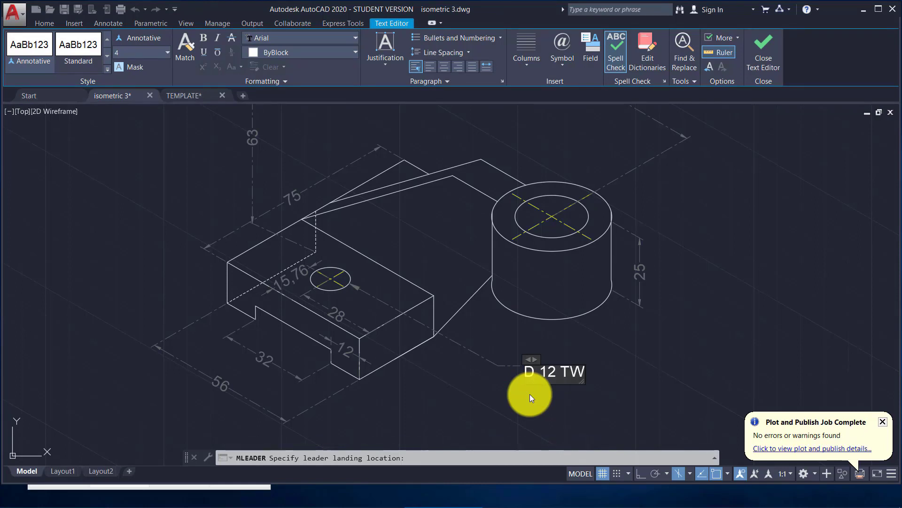
text(O CIRCLES)
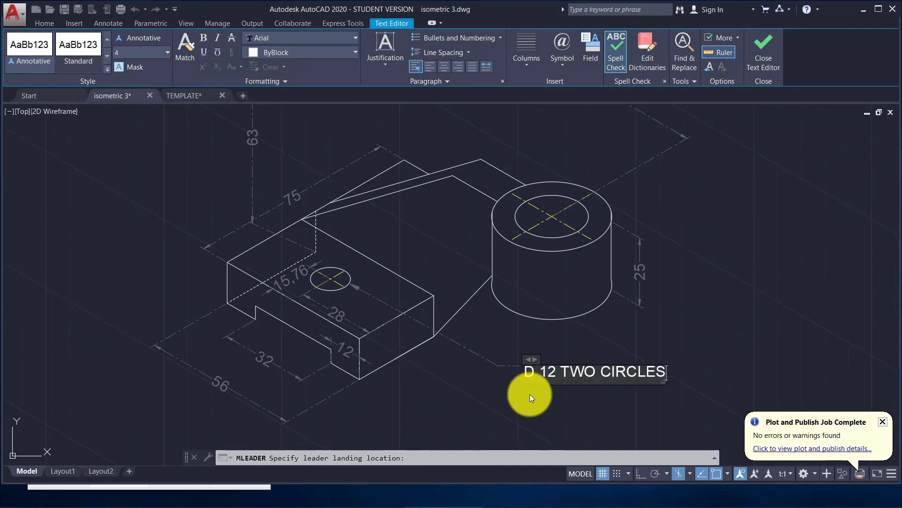
key(Return)
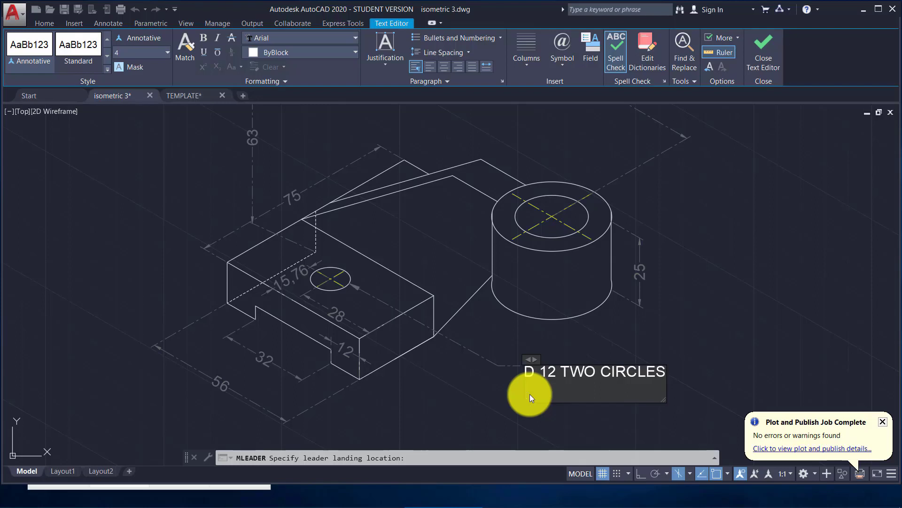
click(709, 382)
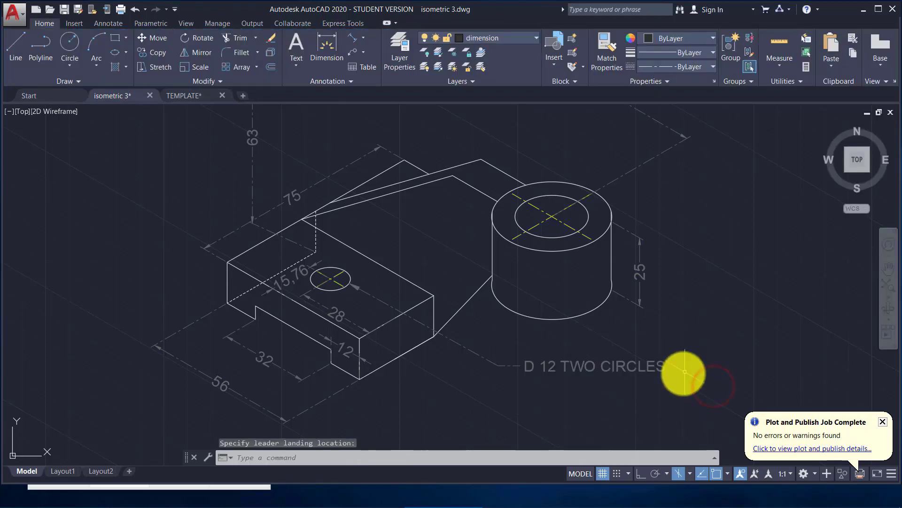
Add a multileader with the text "D 36" pointing to the outer circle of the cylinder, landing to its upper right.
click(355, 53)
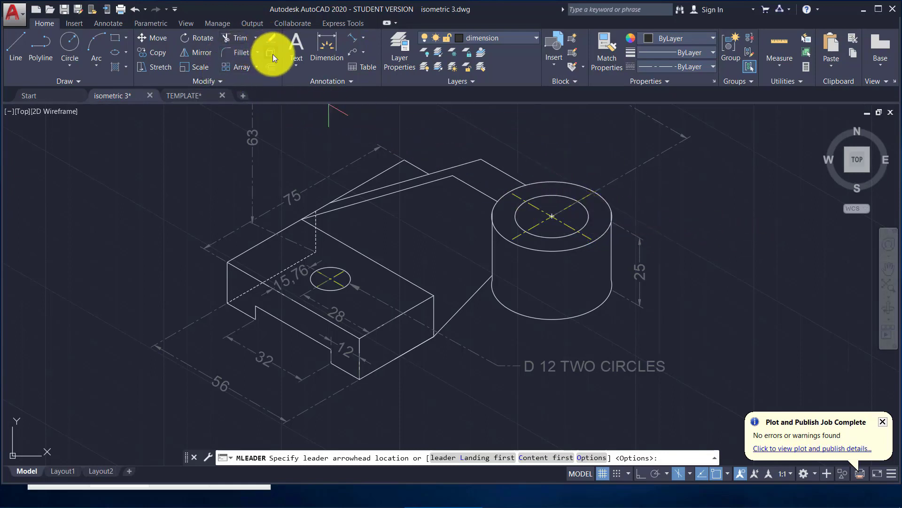
click(351, 50)
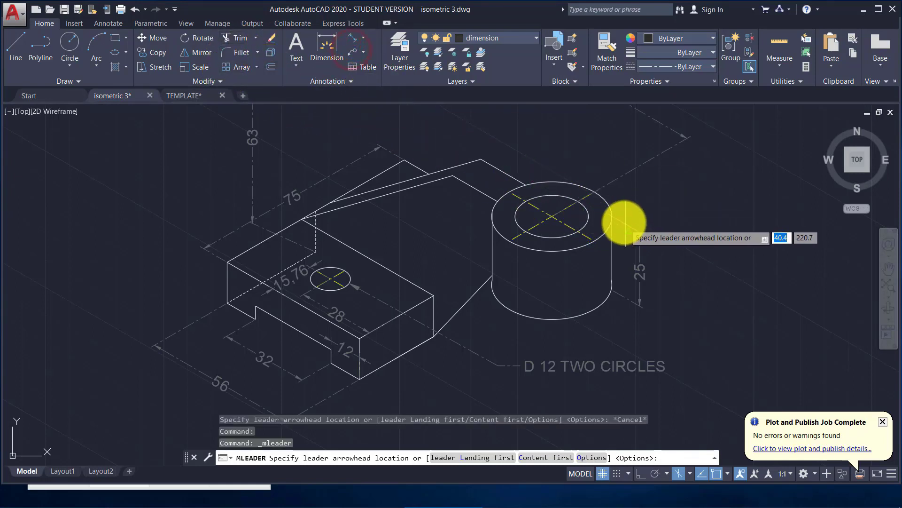
click(611, 209)
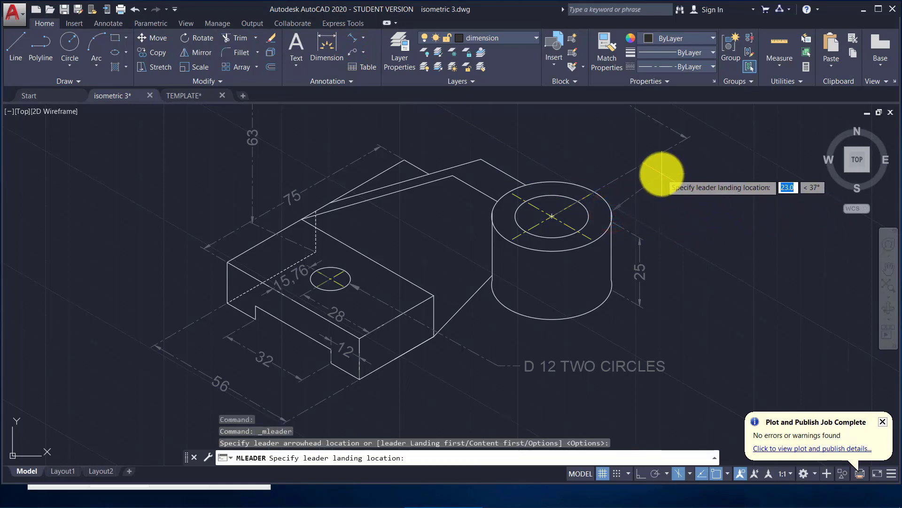
click(662, 174)
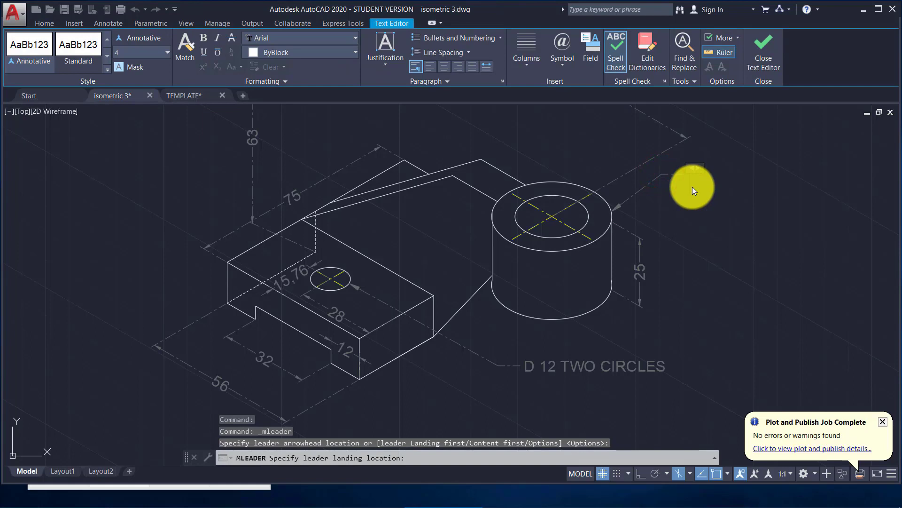
text(D)
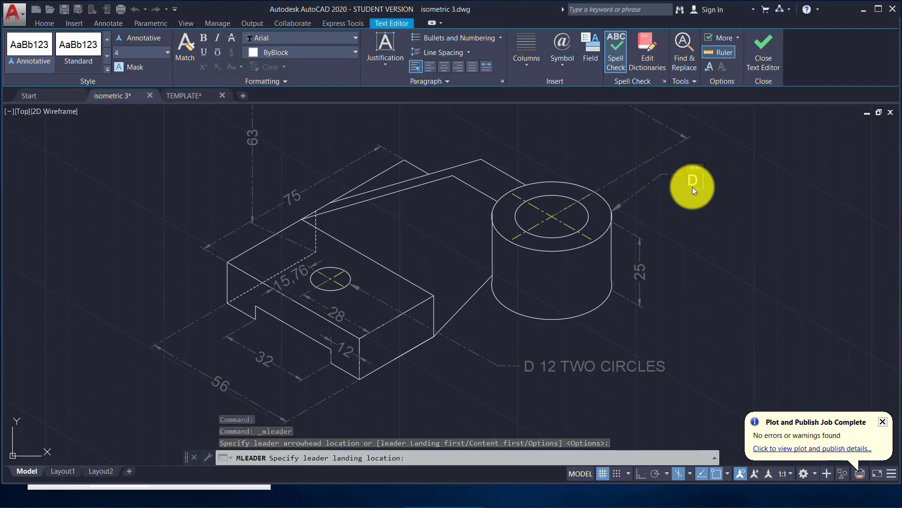
text( 36)
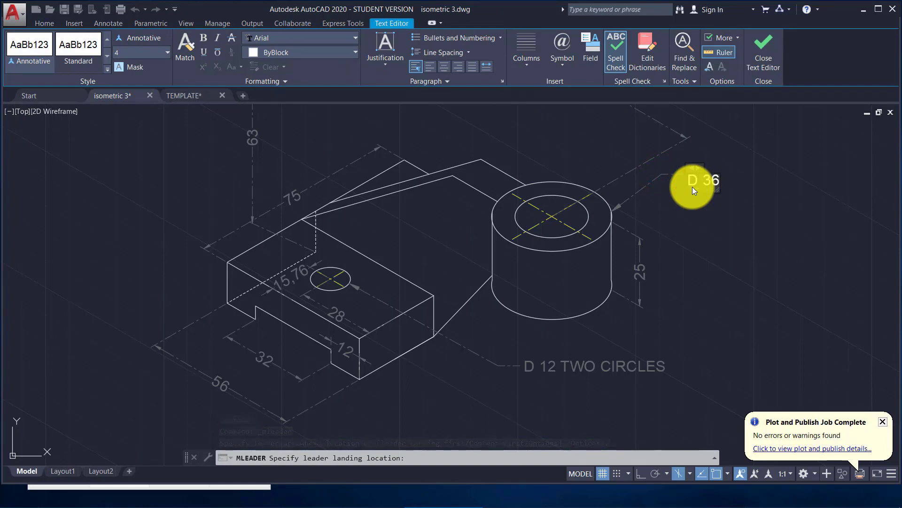
click(748, 190)
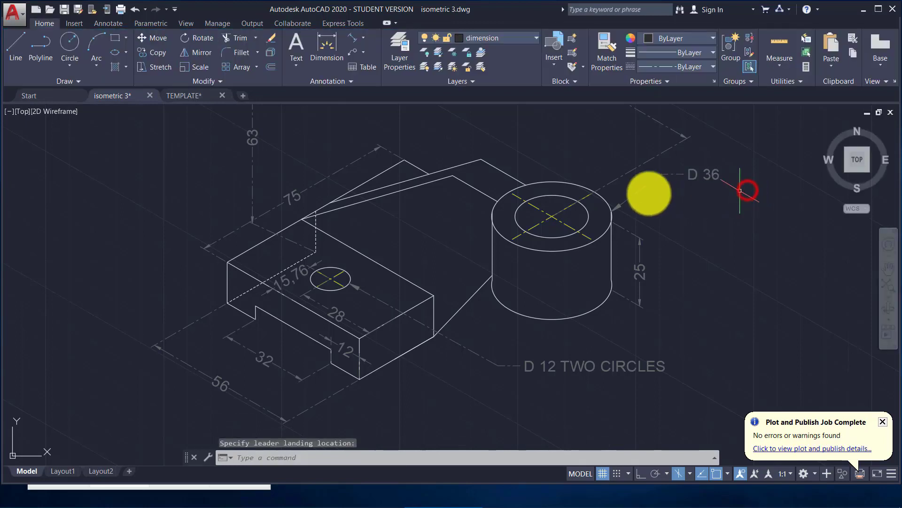
Add a multileader with the text "D 22" pointing to the cylinder's inner circle, landing just above the "D 36" label.
click(351, 53)
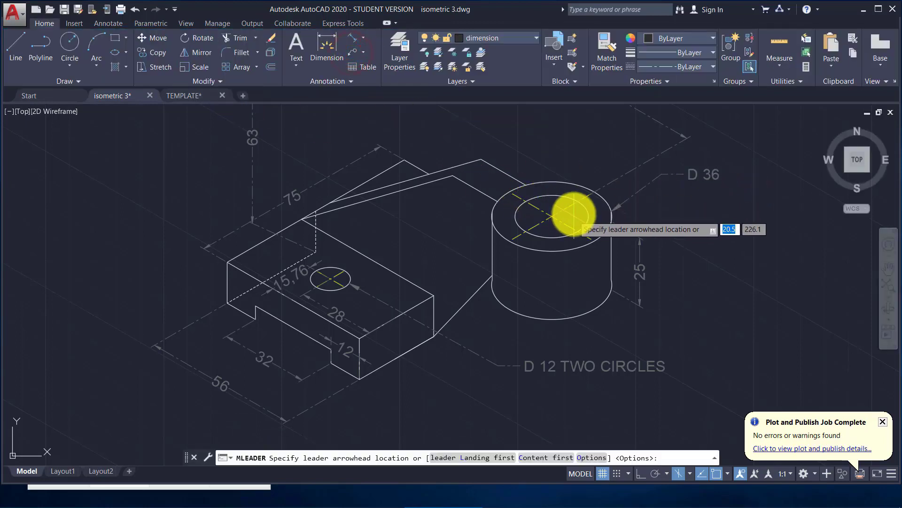
click(588, 217)
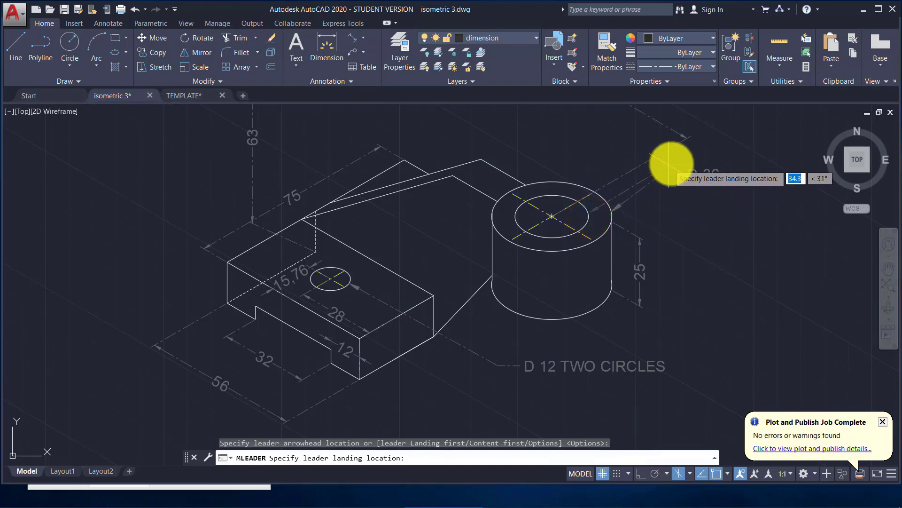
click(684, 151)
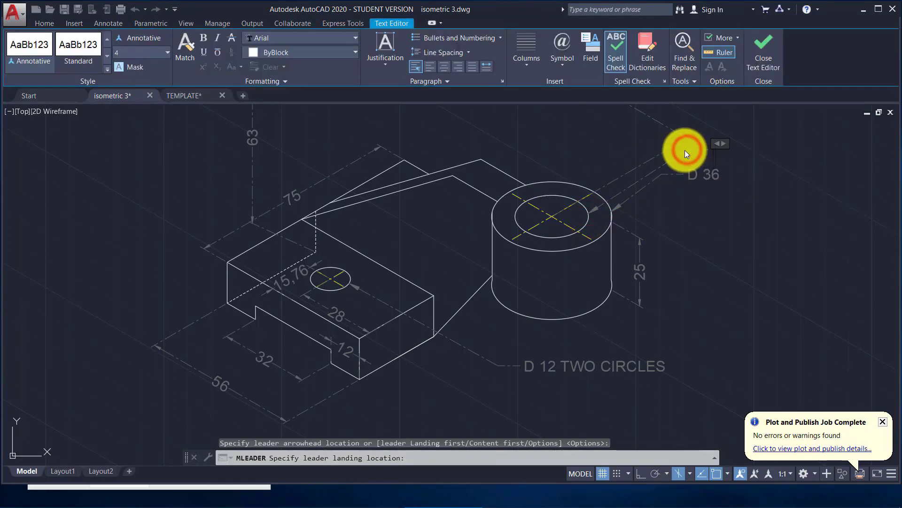
text(D 22)
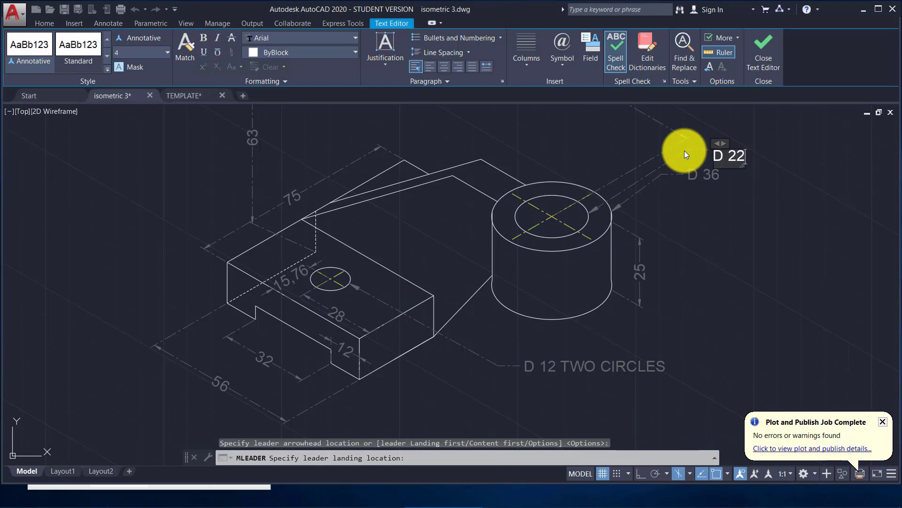
key(Return)
click(734, 215)
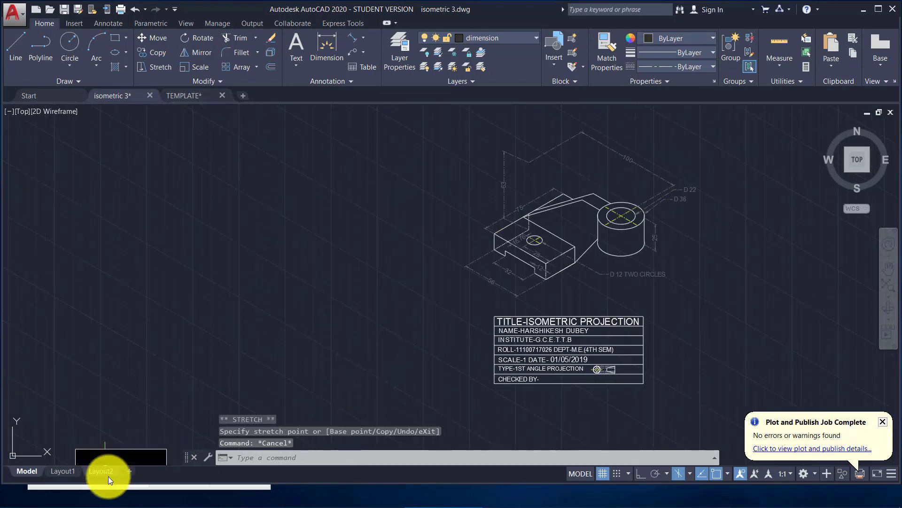
Rescale and recentre the model view inside Layout2's viewport so the whole dimensioned part, its leaders and the title block fit the sheet.
click(108, 473)
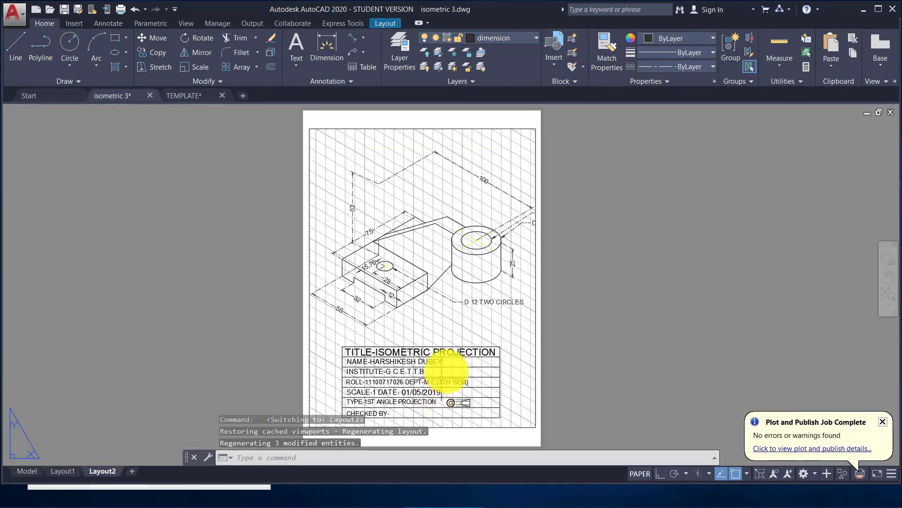
double_click(477, 311)
scroll(439, 288, down, 2)
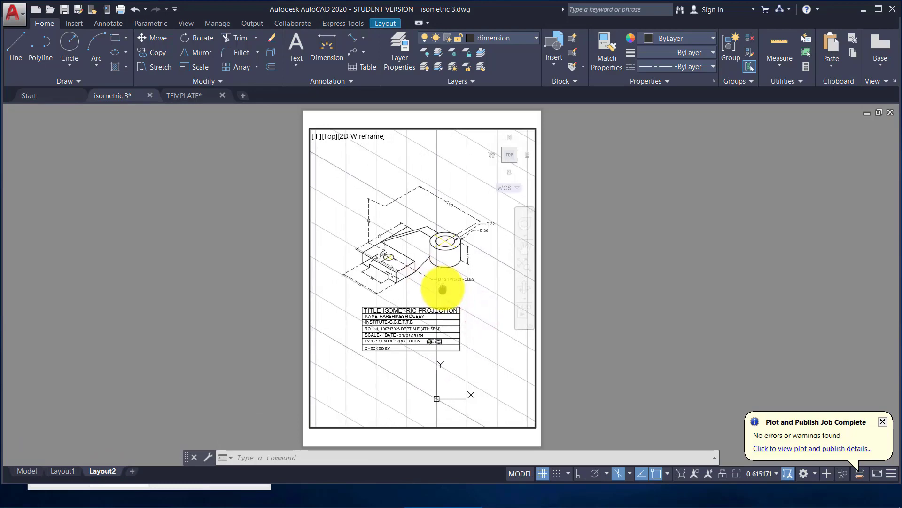
scroll(443, 288, up, 2)
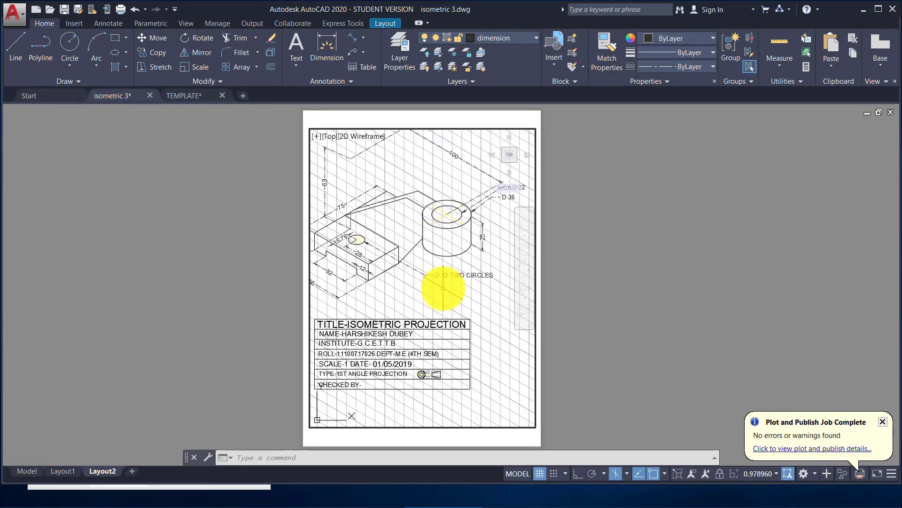
scroll(446, 294, down, 3)
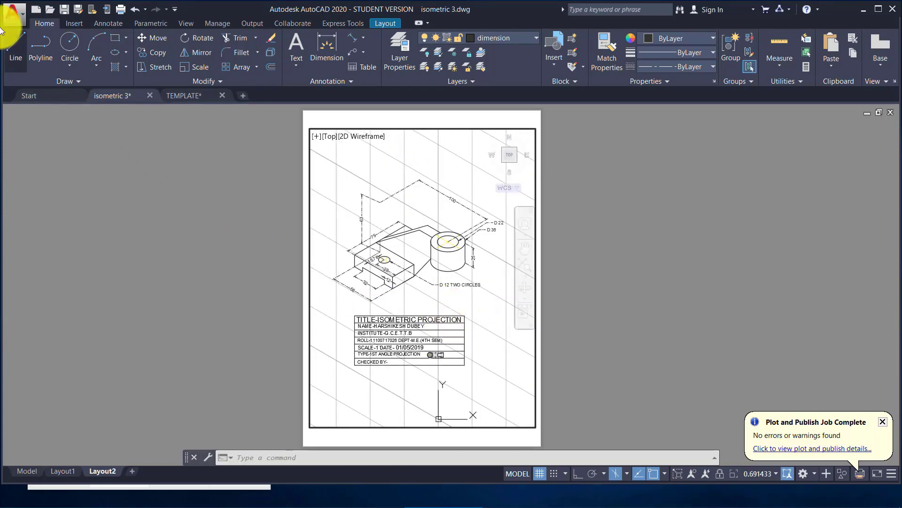
Export the current layout as a PDF file to the Desktop with the AutoCAD PDF (High Quality Print) preset.
click(15, 17)
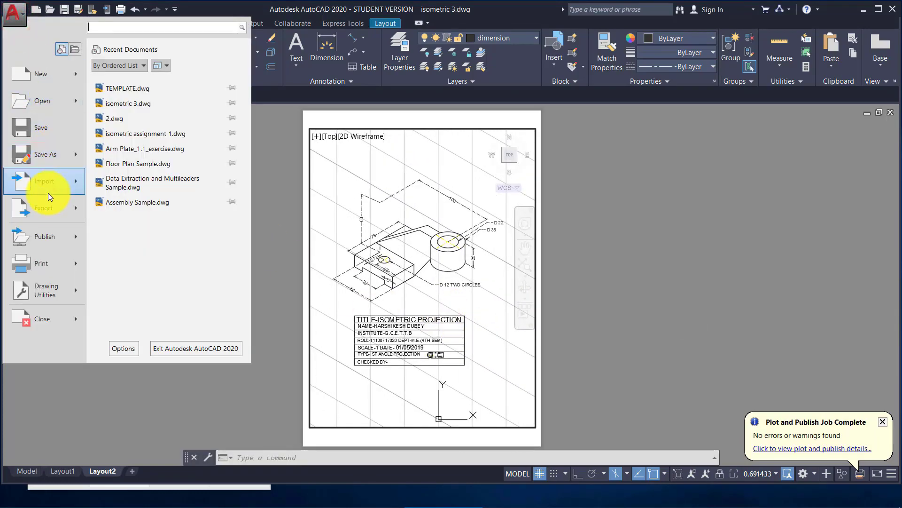
mouse_move(70, 209)
click(117, 203)
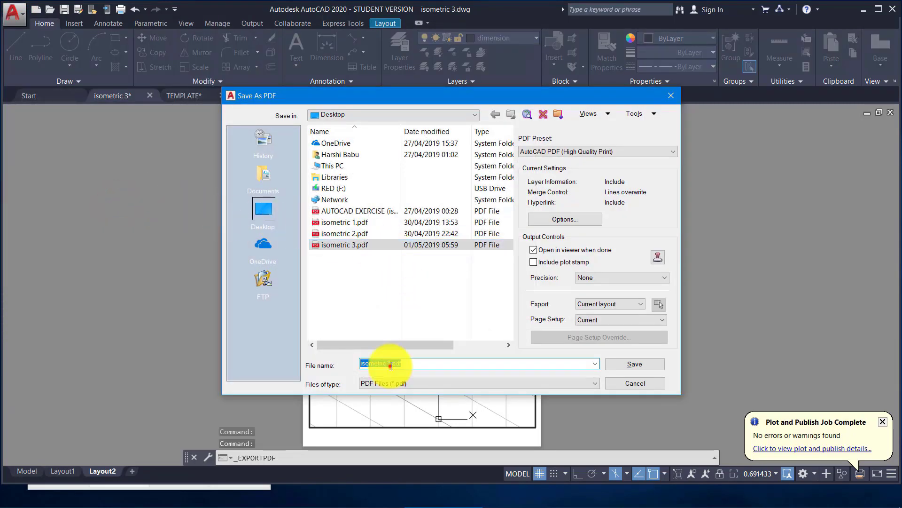
key(Return)
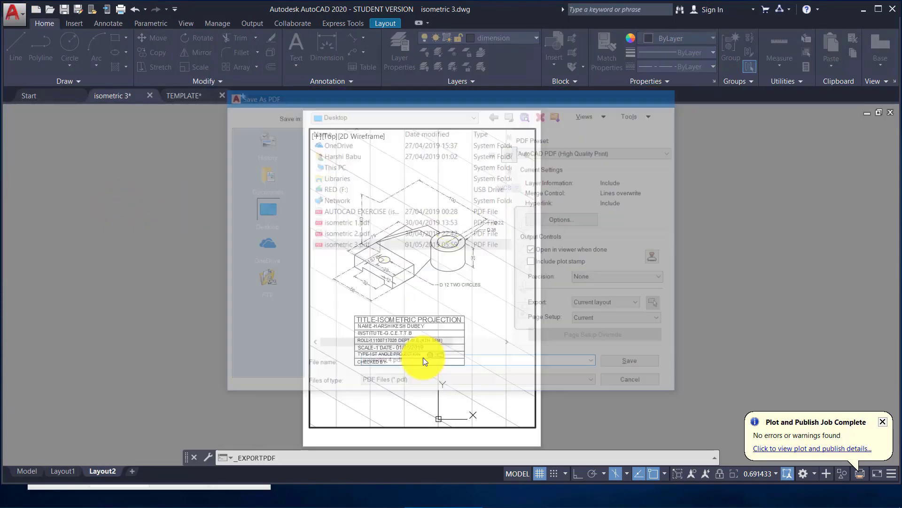